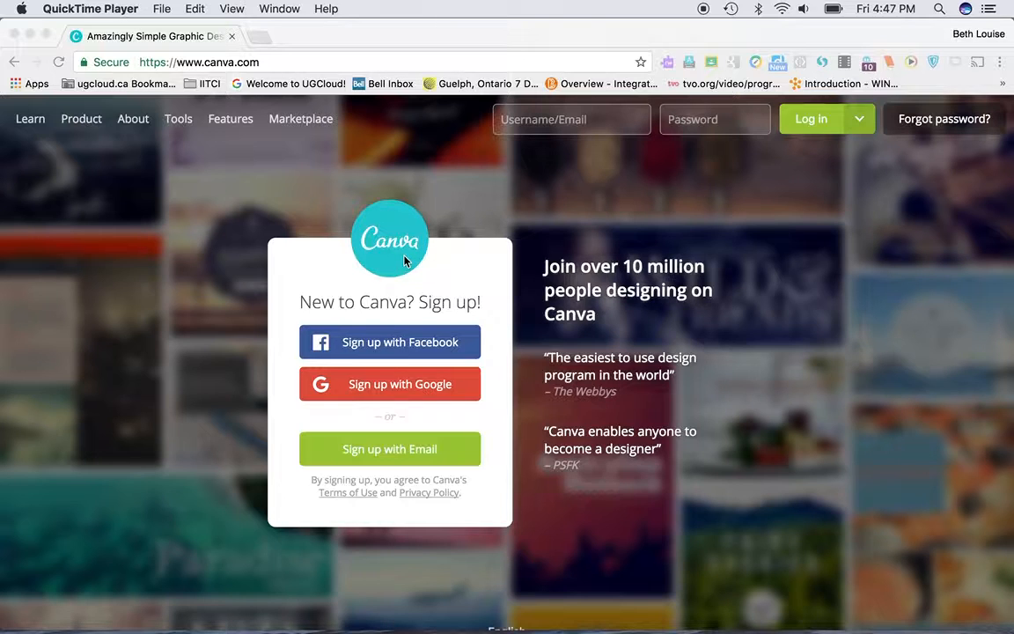
Step: Sign in to Canva with the Google account
{"action": "left_click", "coordinate": [395, 391]}
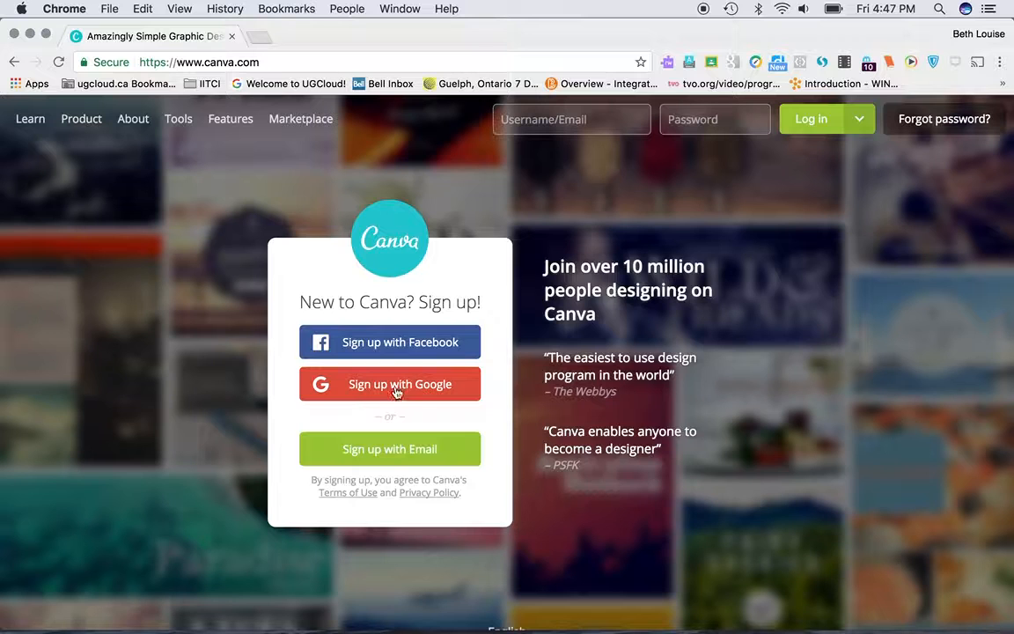
{"action": "left_click", "coordinate": [410, 385]}
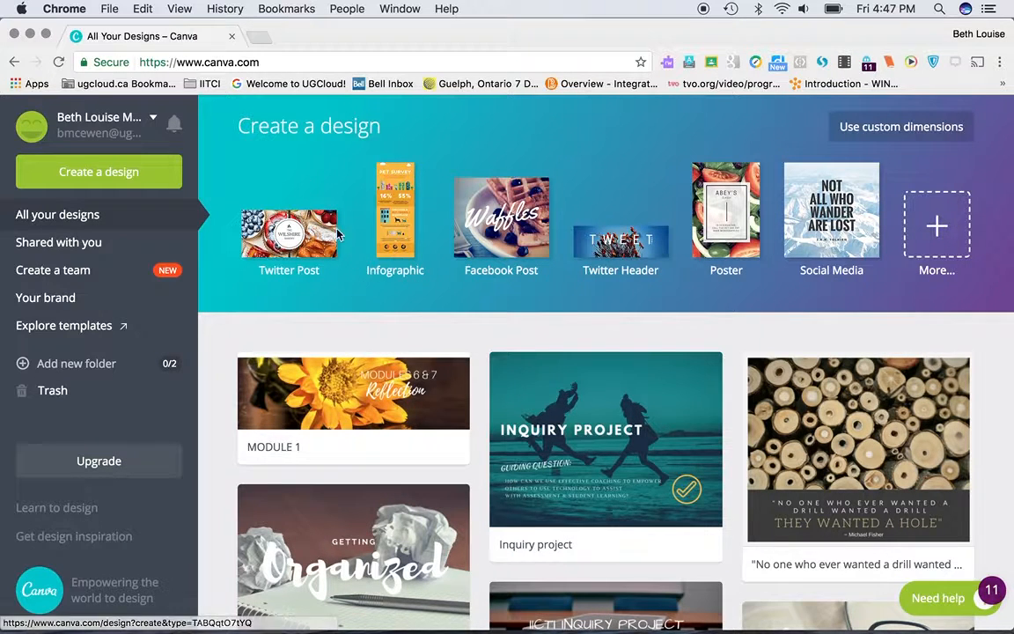
Step: Look through the full list of design types and create a new Twitter Post design
{"action": "left_click", "coordinate": [937, 232]}
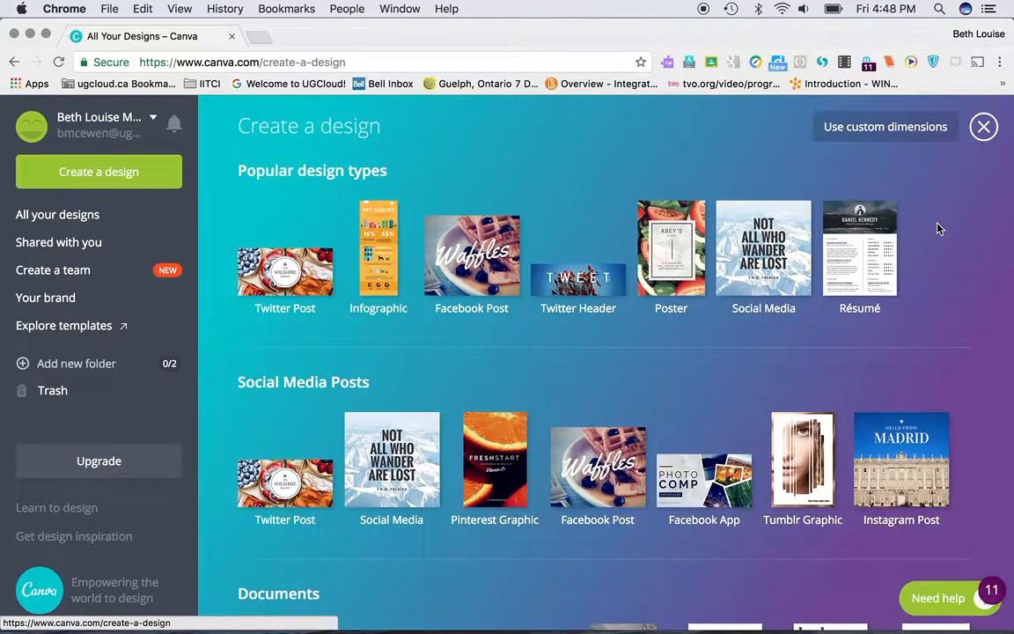
{"action": "scroll", "coordinate": [965, 281], "scroll_direction": "down", "scroll_amount": 3}
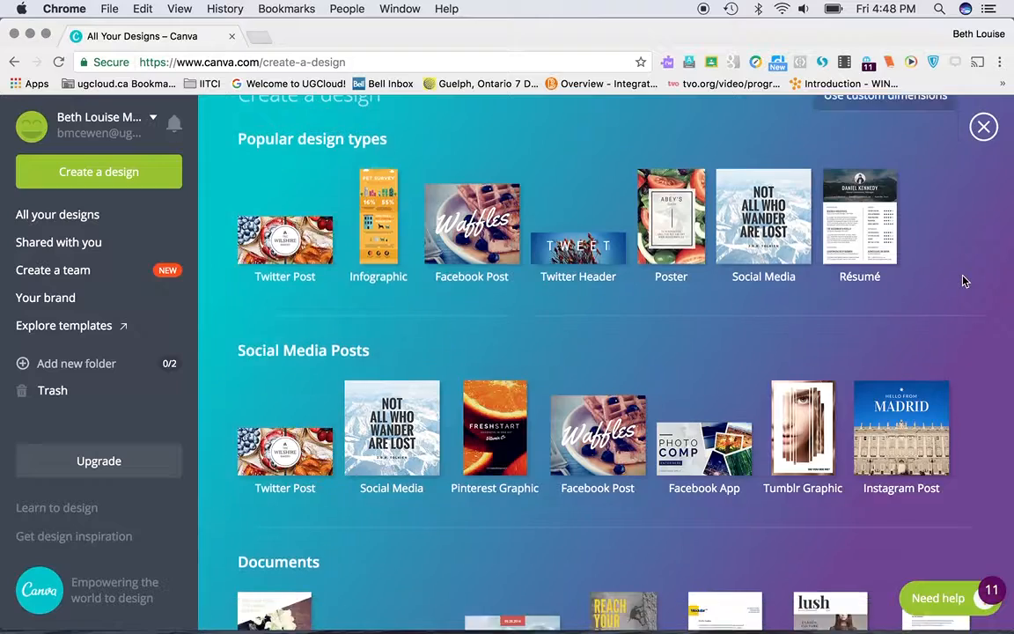
{"action": "scroll", "coordinate": [965, 281], "scroll_direction": "down", "scroll_amount": 4}
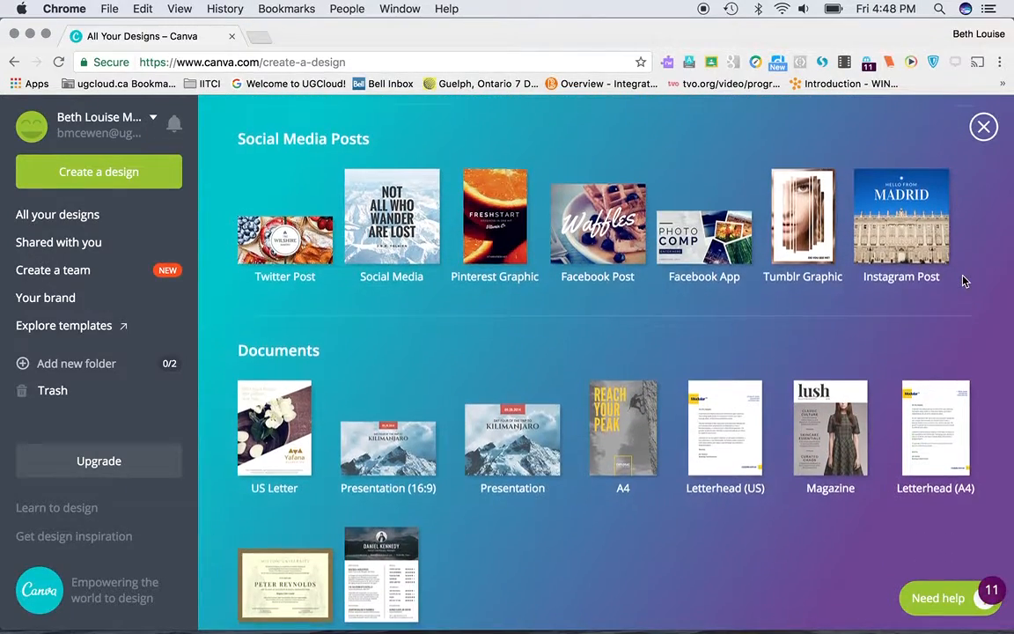
{"action": "scroll", "coordinate": [867, 265], "scroll_direction": "down", "scroll_amount": 6}
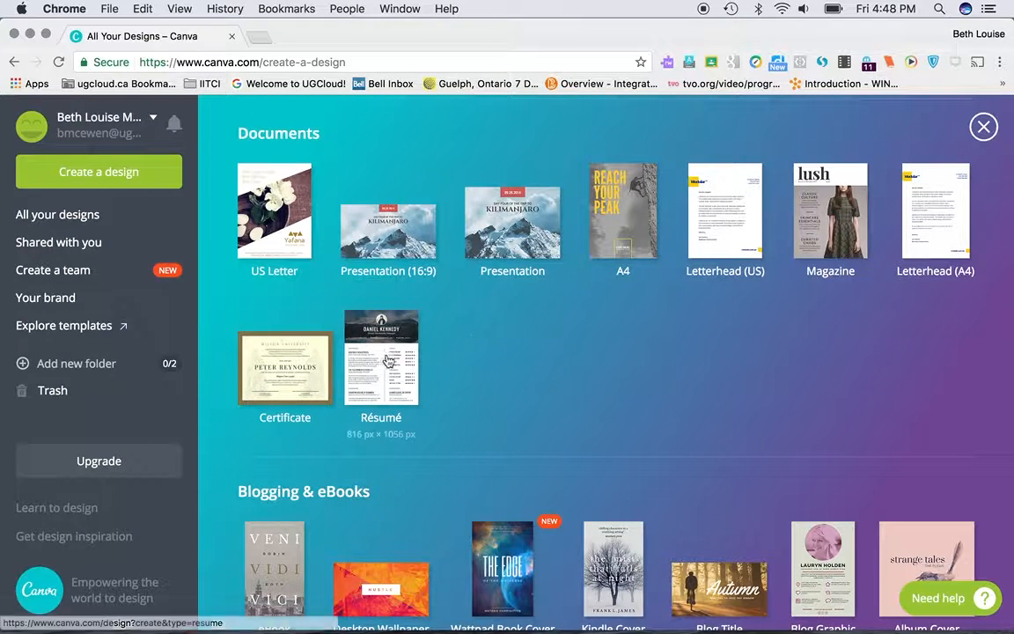
{"action": "scroll", "coordinate": [511, 357], "scroll_direction": "down", "scroll_amount": 5}
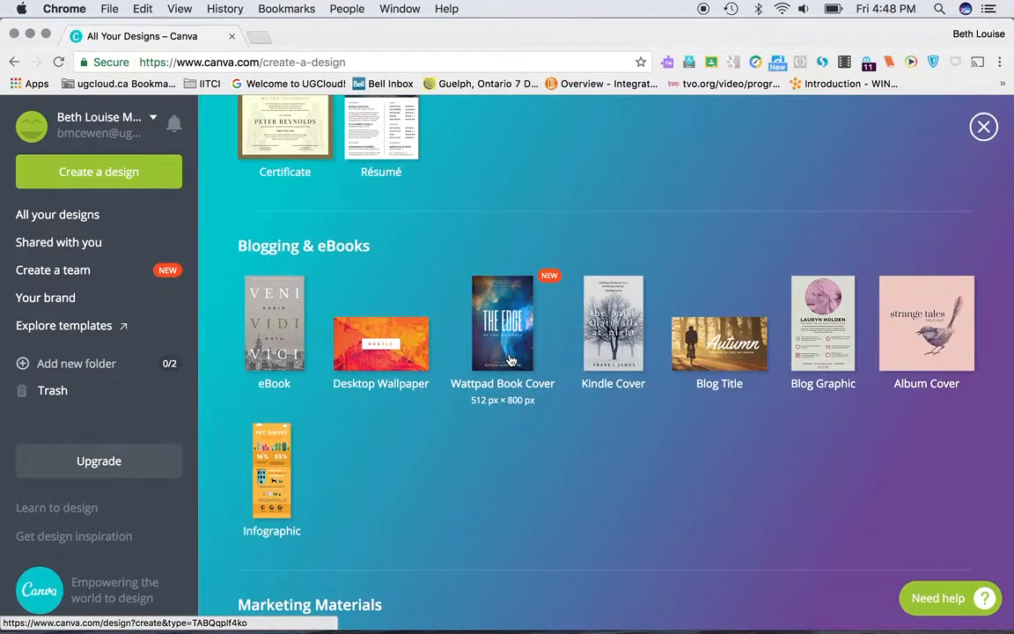
{"action": "scroll", "coordinate": [511, 359], "scroll_direction": "down", "scroll_amount": 3}
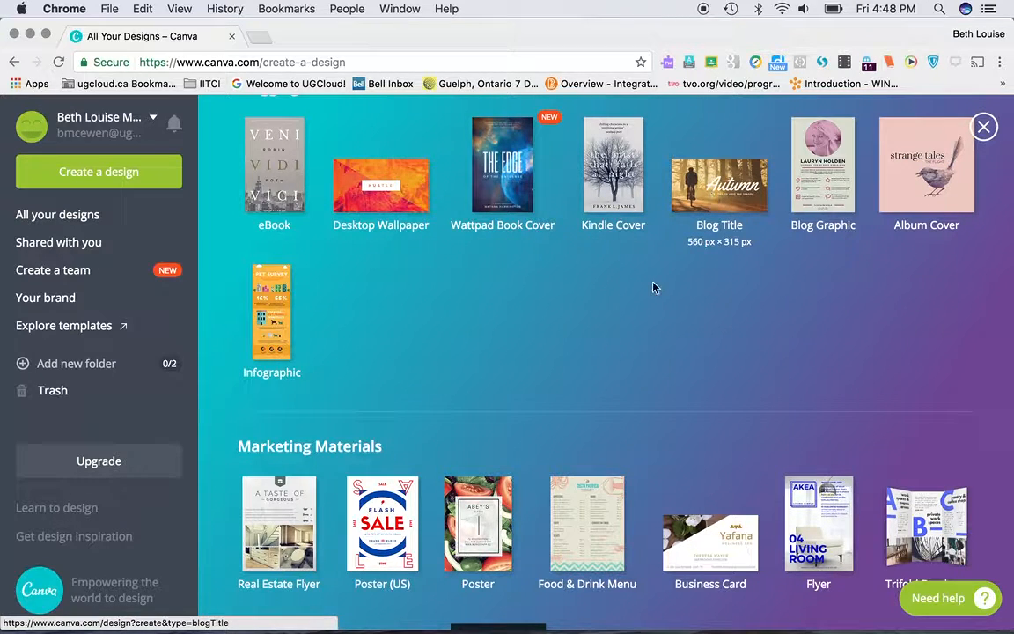
{"action": "scroll", "coordinate": [652, 287], "scroll_direction": "down", "scroll_amount": 2}
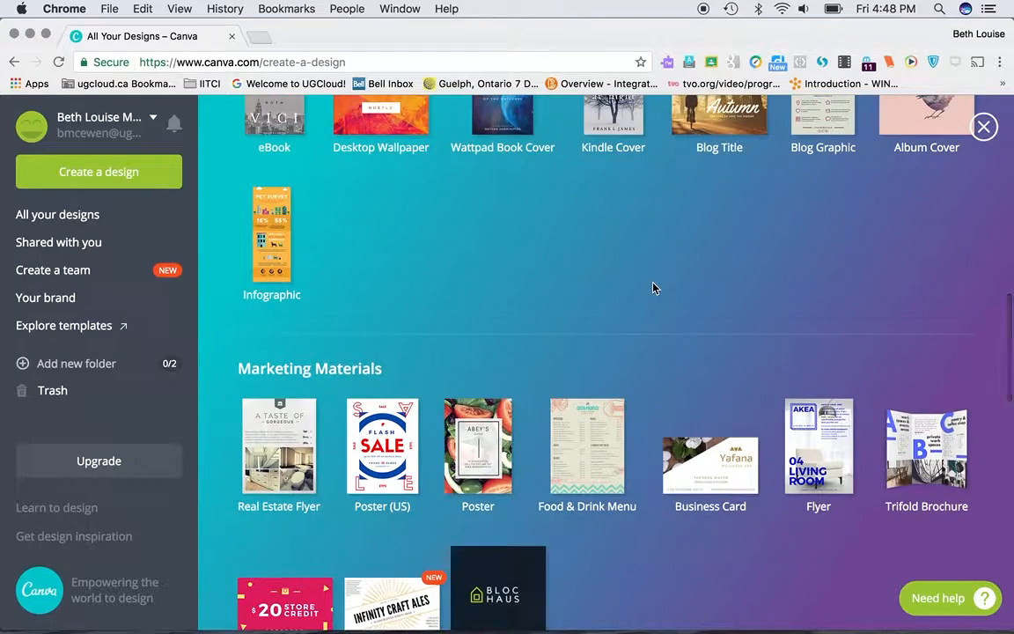
{"action": "scroll", "coordinate": [630, 307], "scroll_direction": "up", "scroll_amount": 8}
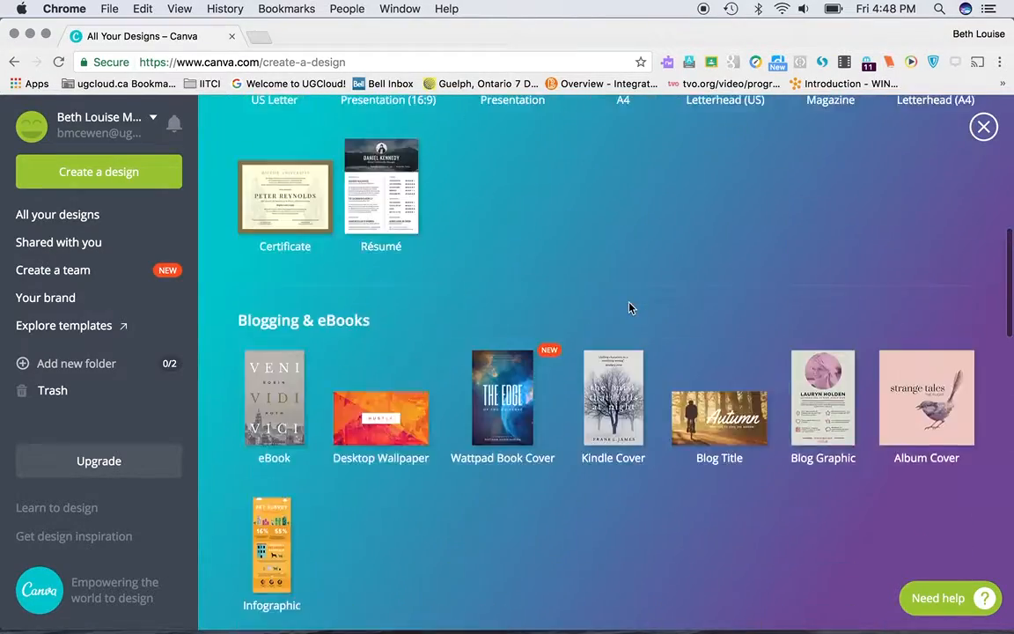
{"action": "scroll", "coordinate": [630, 307], "scroll_direction": "up", "scroll_amount": 15}
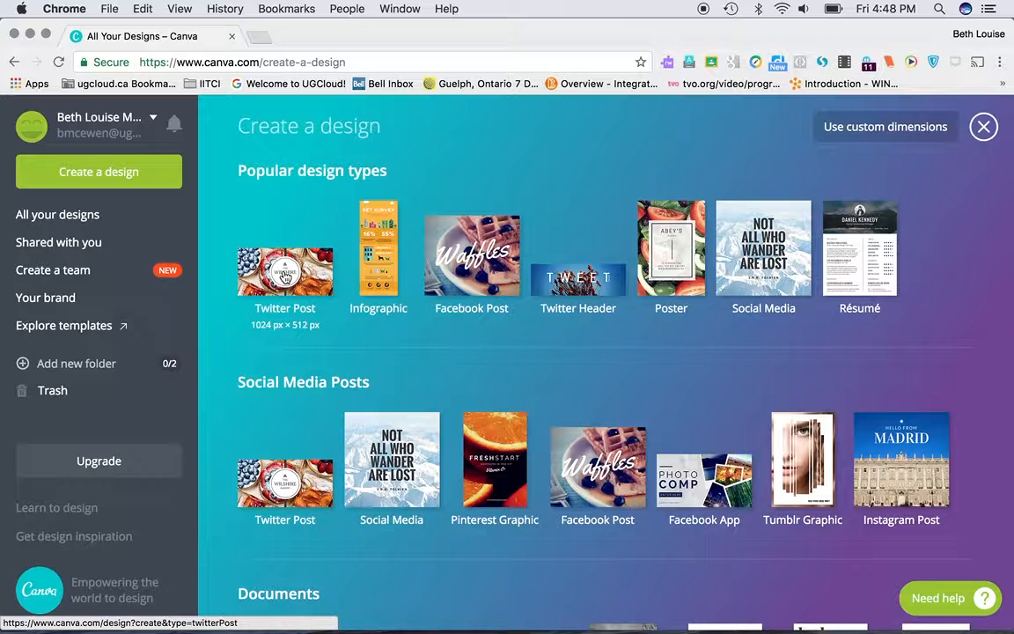
{"action": "left_click", "coordinate": [284, 276]}
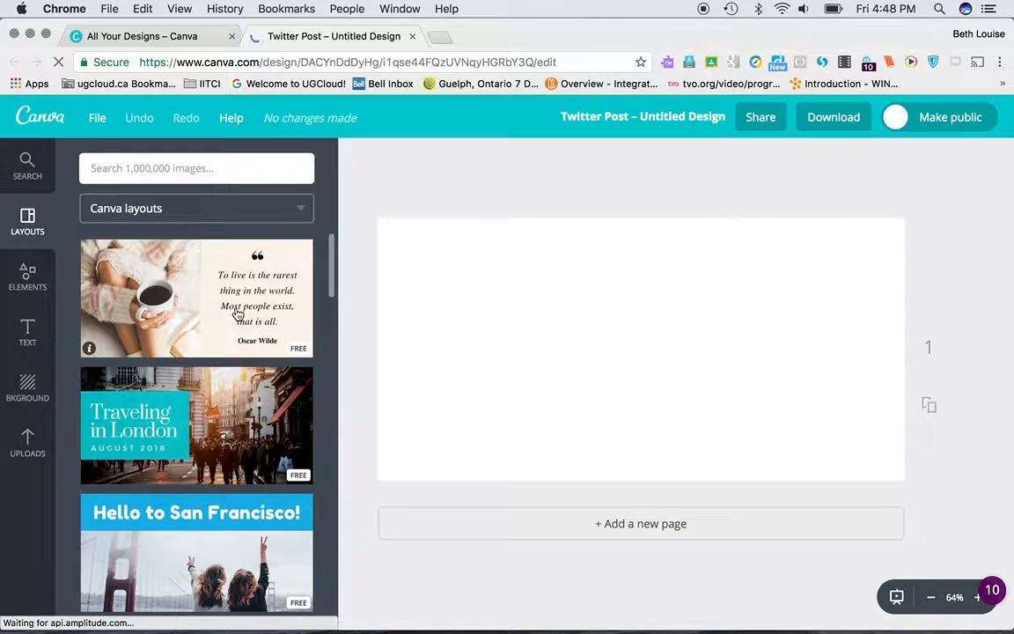
Step: Look through the Canva layouts for the Twitter Post and check which are marked free or paid
{"action": "scroll", "coordinate": [236, 314], "scroll_direction": "down", "scroll_amount": 3}
{"action": "scroll", "coordinate": [237, 315], "scroll_direction": "down", "scroll_amount": 3}
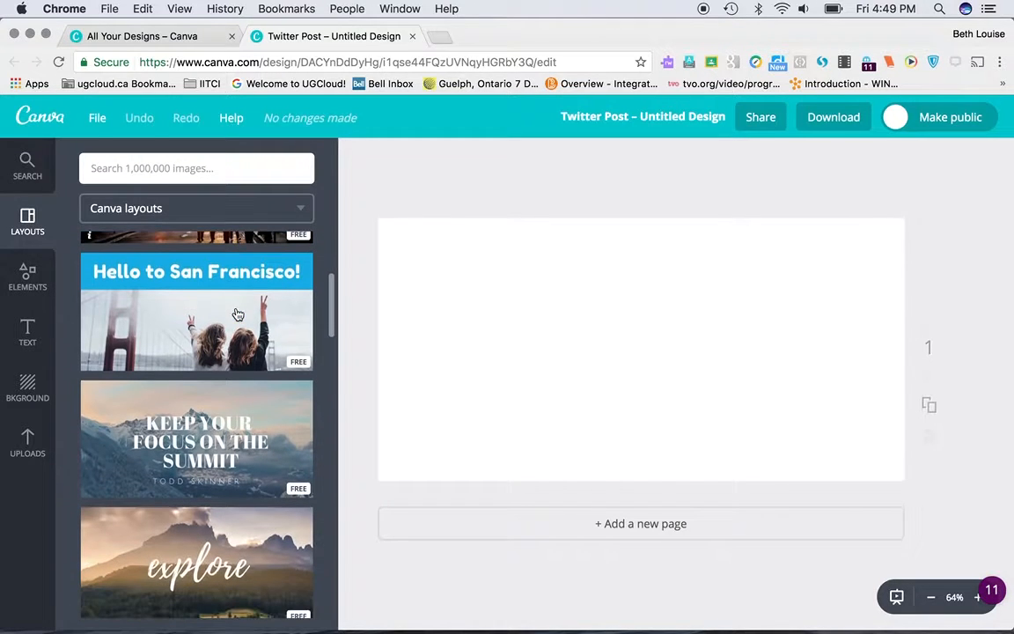
{"action": "scroll", "coordinate": [224, 336], "scroll_direction": "down", "scroll_amount": 5}
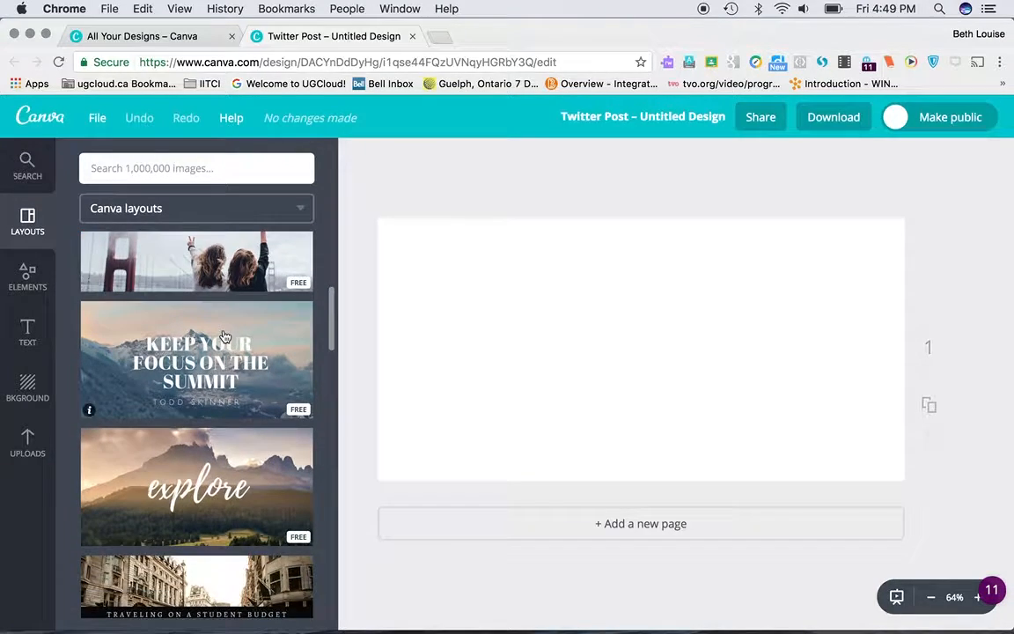
{"action": "scroll", "coordinate": [238, 370], "scroll_direction": "down", "scroll_amount": 4}
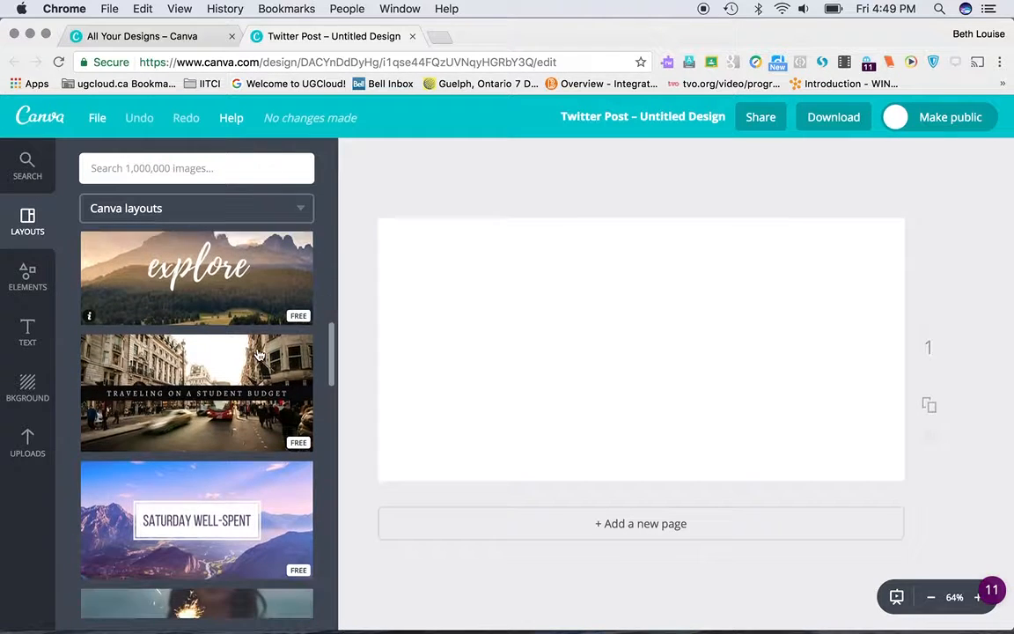
{"action": "scroll", "coordinate": [259, 354], "scroll_direction": "up", "scroll_amount": 2}
{"action": "scroll", "coordinate": [259, 354], "scroll_direction": "up", "scroll_amount": 2}
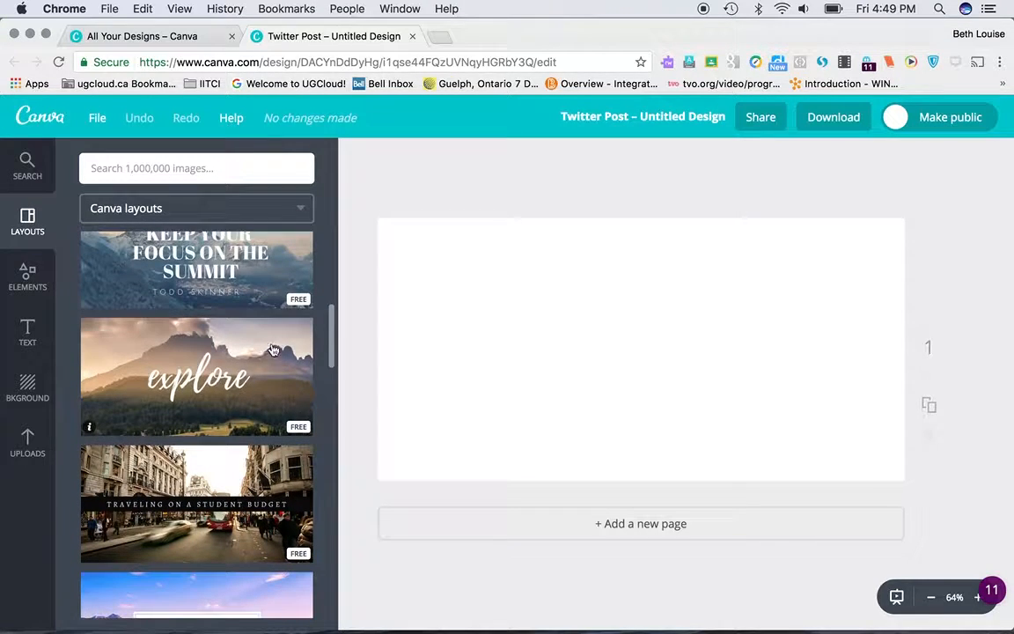
{"action": "scroll", "coordinate": [262, 353], "scroll_direction": "down", "scroll_amount": 3}
{"action": "scroll", "coordinate": [262, 353], "scroll_direction": "up", "scroll_amount": 3}
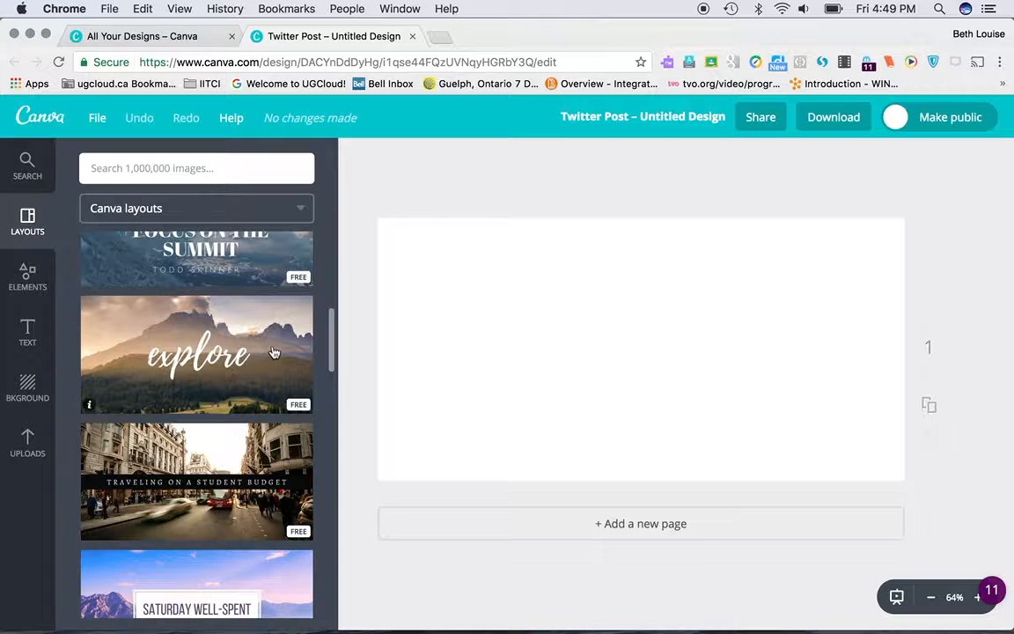
{"action": "scroll", "coordinate": [273, 346], "scroll_direction": "down", "scroll_amount": 15}
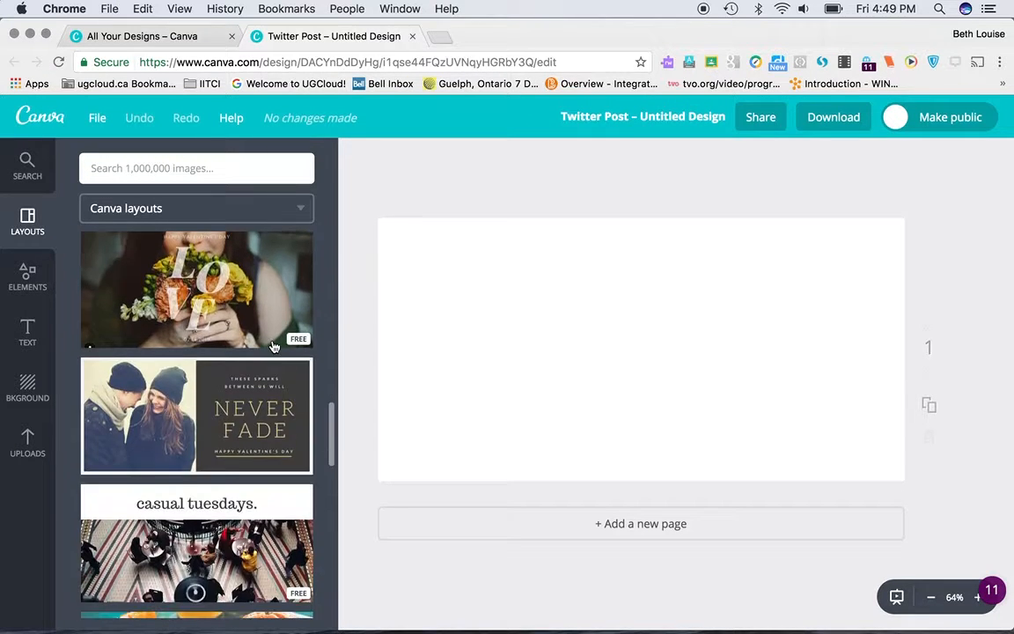
{"action": "scroll", "coordinate": [273, 329], "scroll_direction": "up", "scroll_amount": 6}
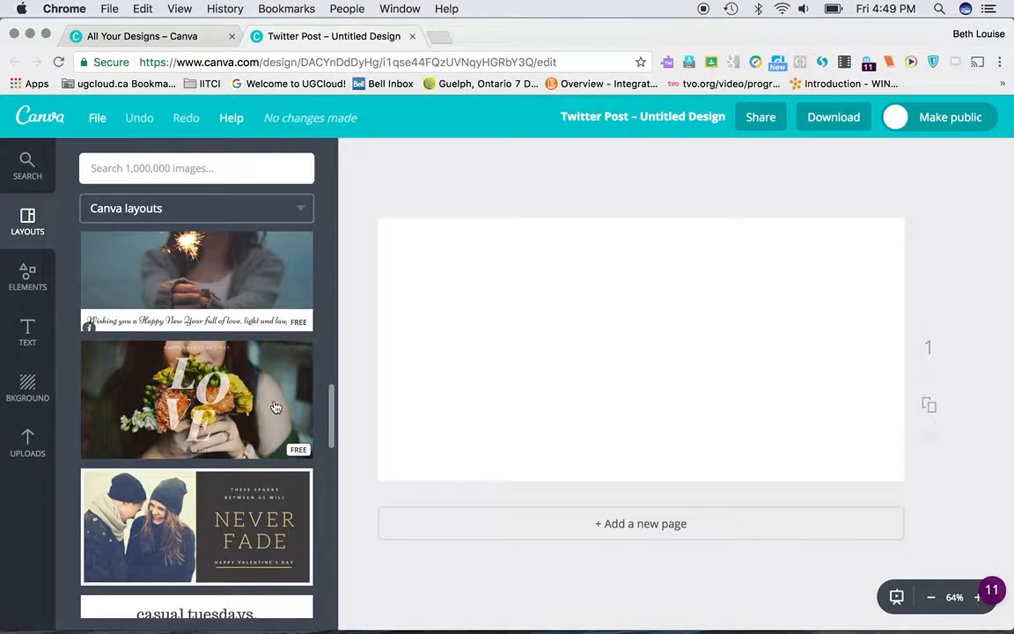
{"action": "scroll", "coordinate": [275, 436], "scroll_direction": "down", "scroll_amount": 11}
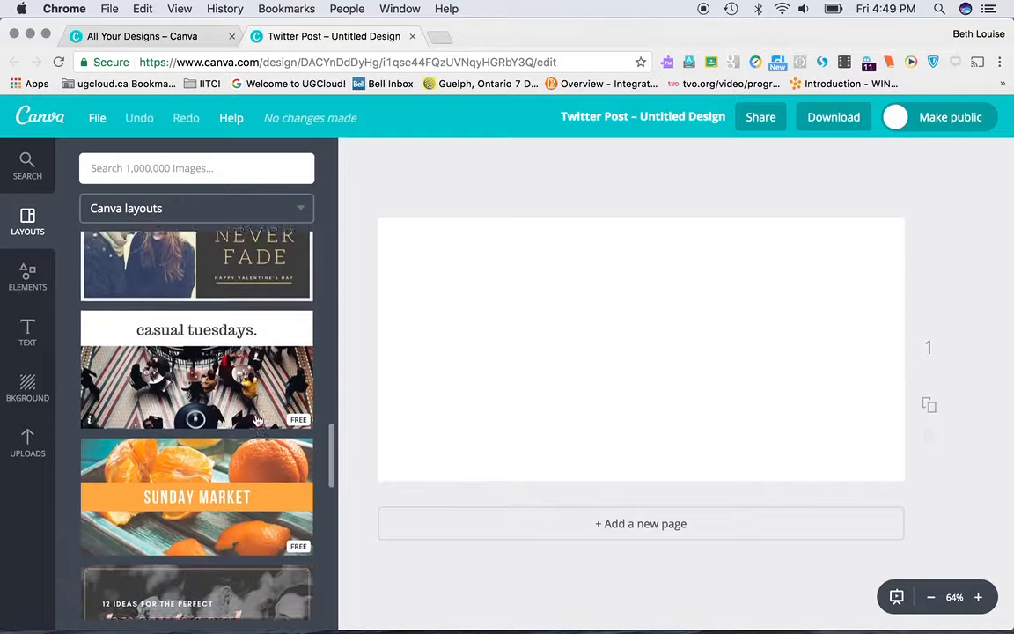
{"action": "scroll", "coordinate": [260, 413], "scroll_direction": "down", "scroll_amount": 4}
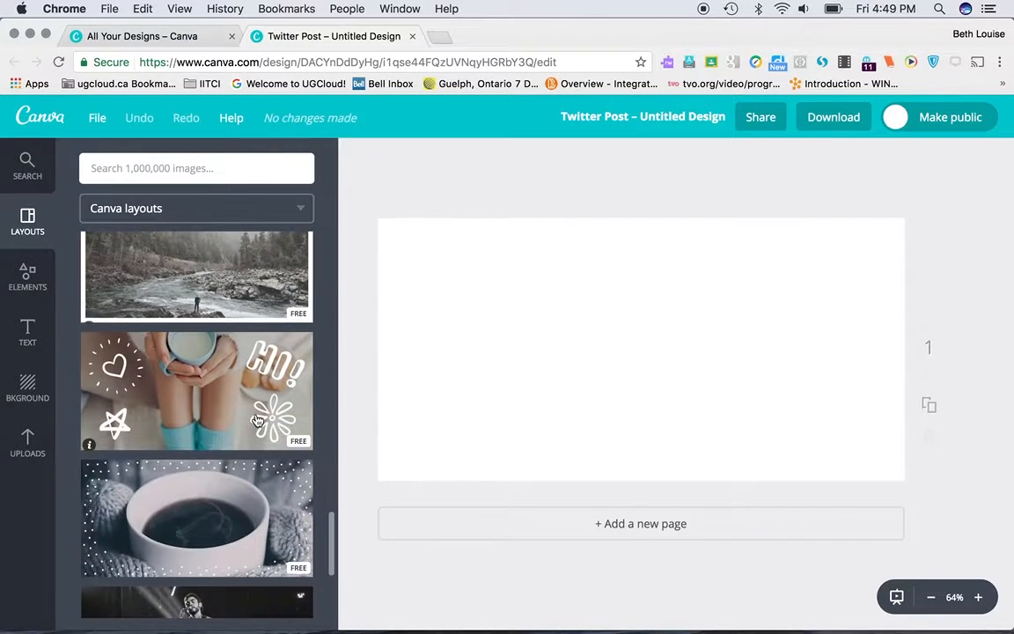
{"action": "scroll", "coordinate": [273, 383], "scroll_direction": "up", "scroll_amount": 5}
{"action": "mouse_move", "coordinate": [296, 409]}
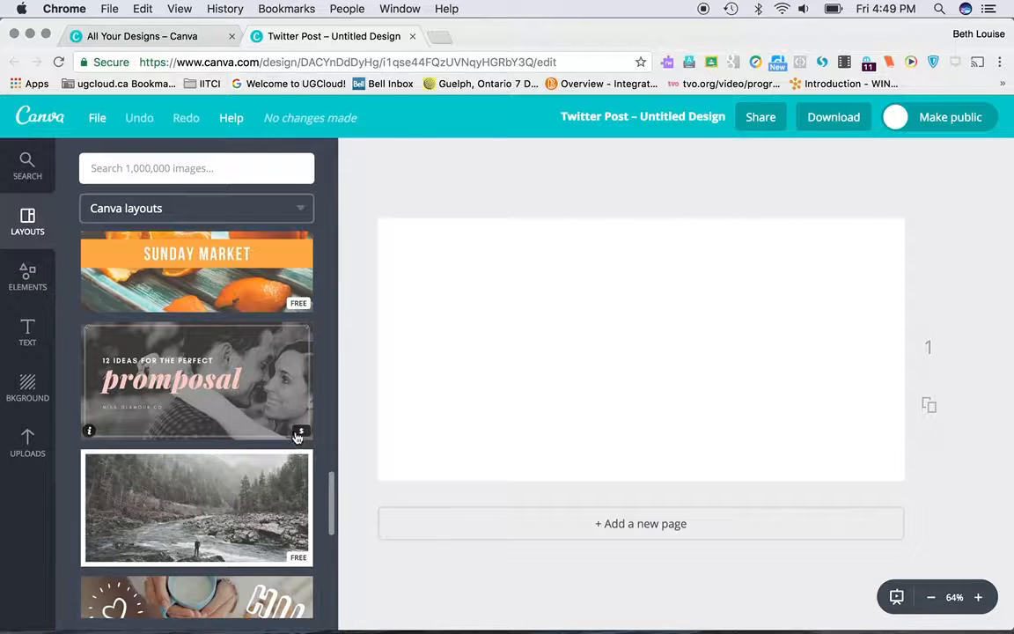
{"action": "scroll", "coordinate": [257, 387], "scroll_direction": "up", "scroll_amount": 3}
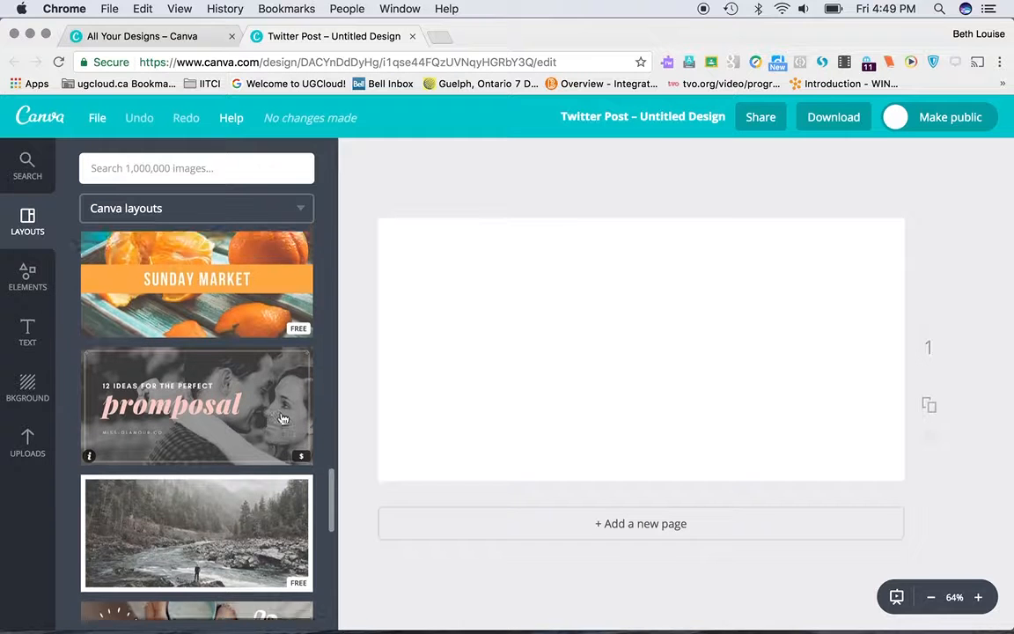
Step: Apply the free "explore" mountain layout to the blank page
{"action": "scroll", "coordinate": [257, 400], "scroll_direction": "up", "scroll_amount": 10}
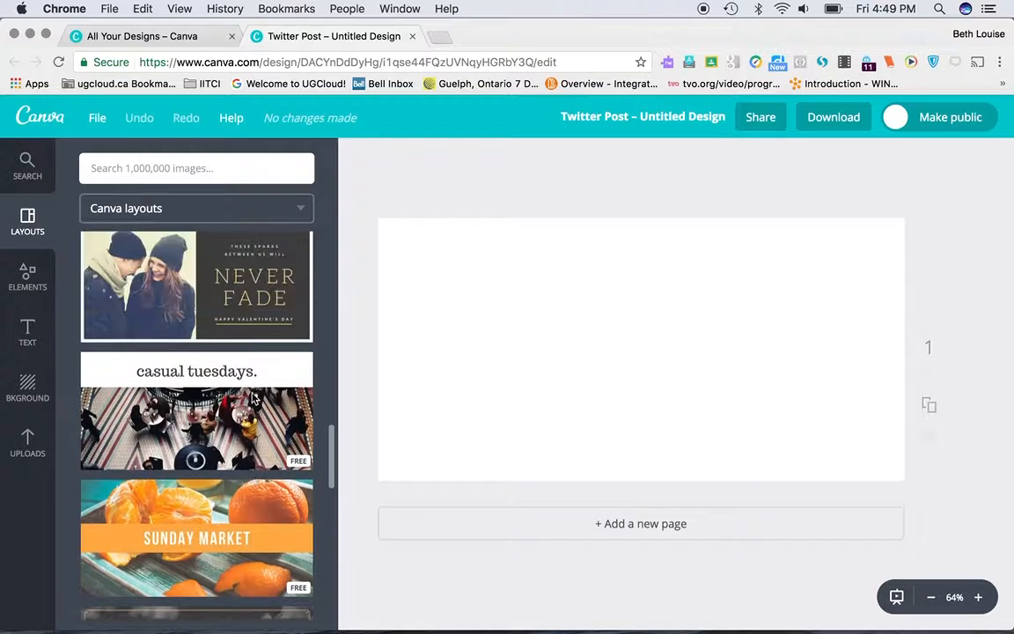
{"action": "scroll", "coordinate": [253, 399], "scroll_direction": "up", "scroll_amount": 10}
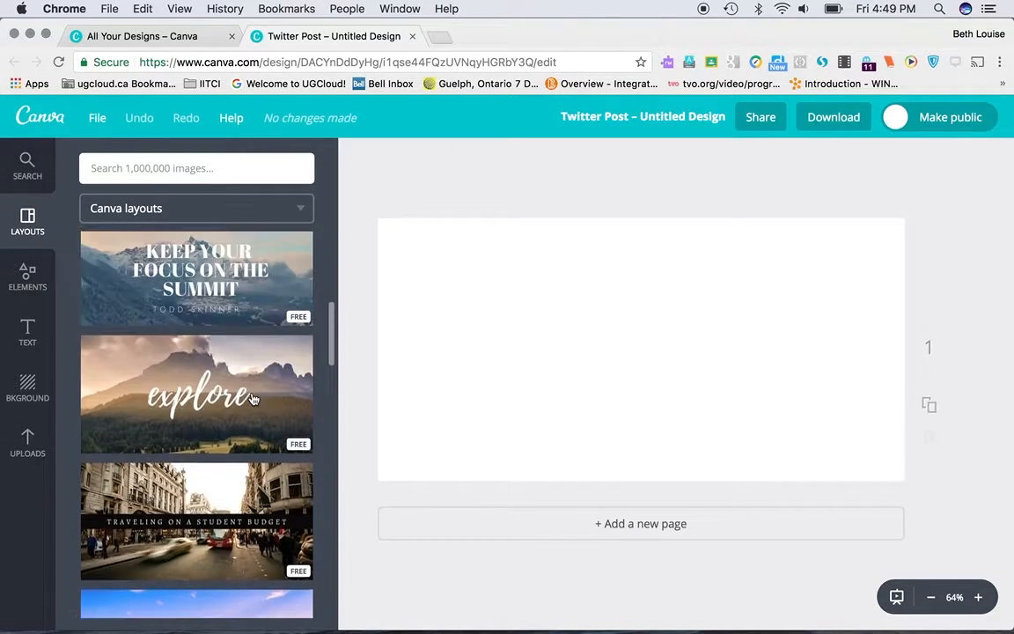
{"action": "left_click", "coordinate": [274, 390]}
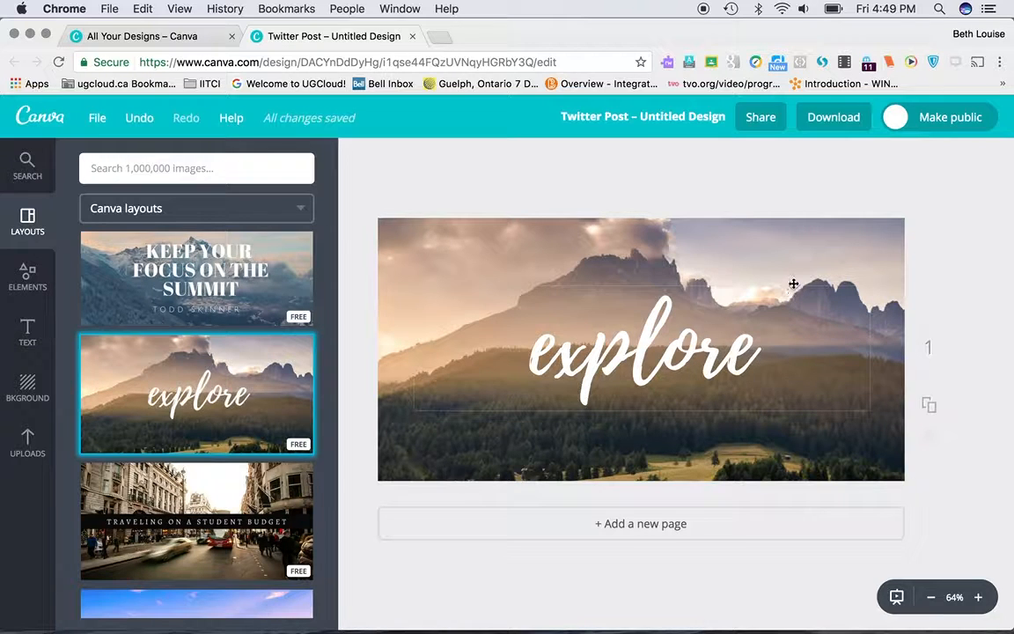
Step: Replace the "explore" text on the mountain image with "Module 1"
{"action": "left_click", "coordinate": [979, 598]}
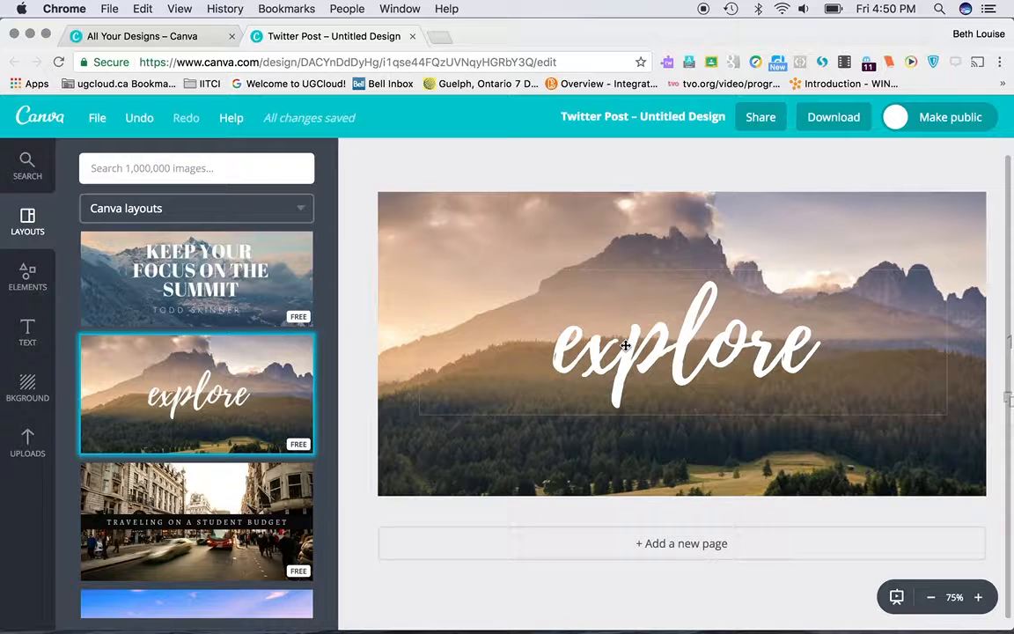
{"action": "left_click", "coordinate": [696, 353]}
{"action": "left_click", "coordinate": [707, 353]}
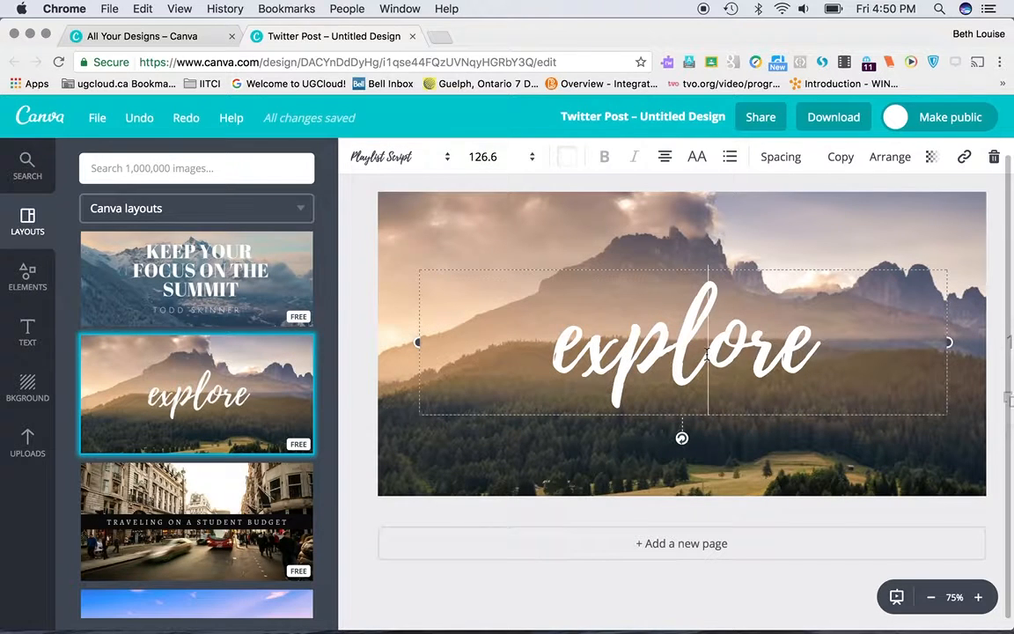
{"action": "left_click", "coordinate": [809, 344]}
{"action": "key", "text": "BackSpace"}
{"action": "key", "text": "BackSpace"}
{"action": "key", "text": "BackSpace"}
{"action": "key", "text": "BackSpace"}
{"action": "key", "text": "BackSpace"}
{"action": "key", "text": "BackSpace"}
{"action": "key", "text": "BackSpace"}
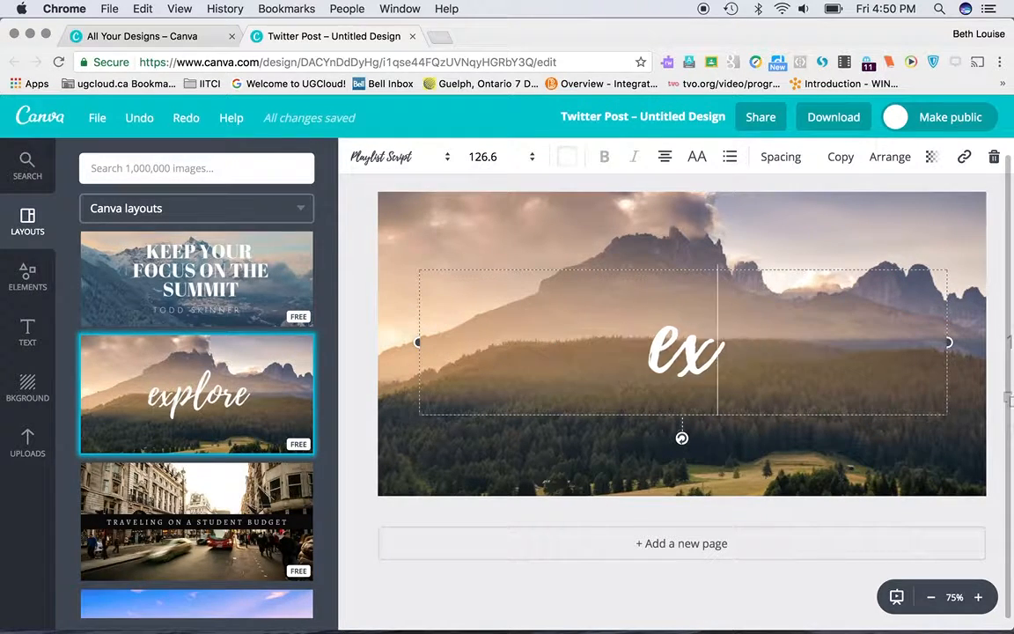
{"action": "type", "text": "Module"}
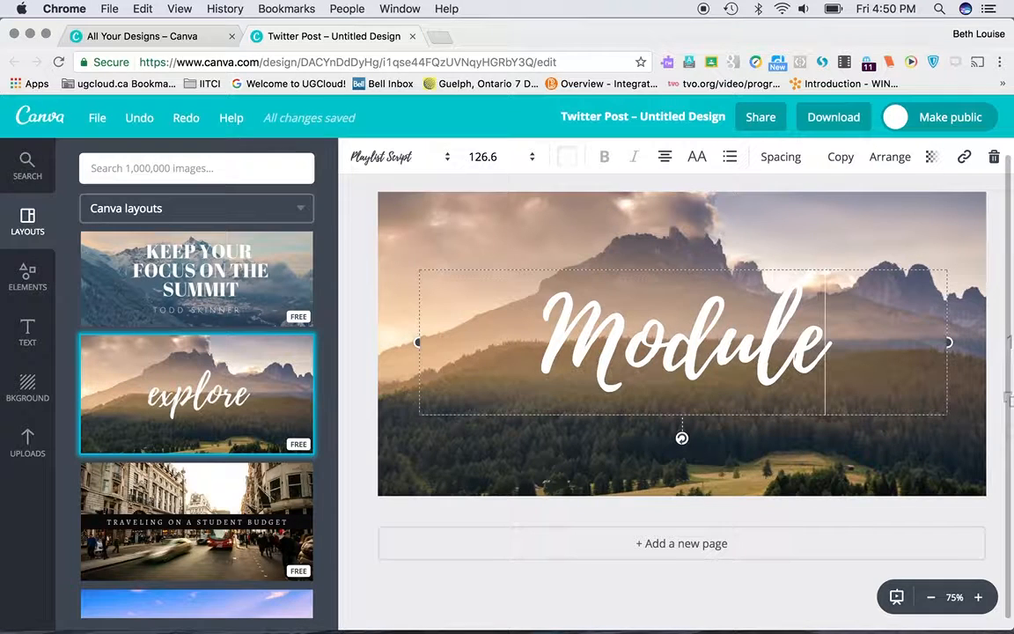
{"action": "type", "text": " 1"}
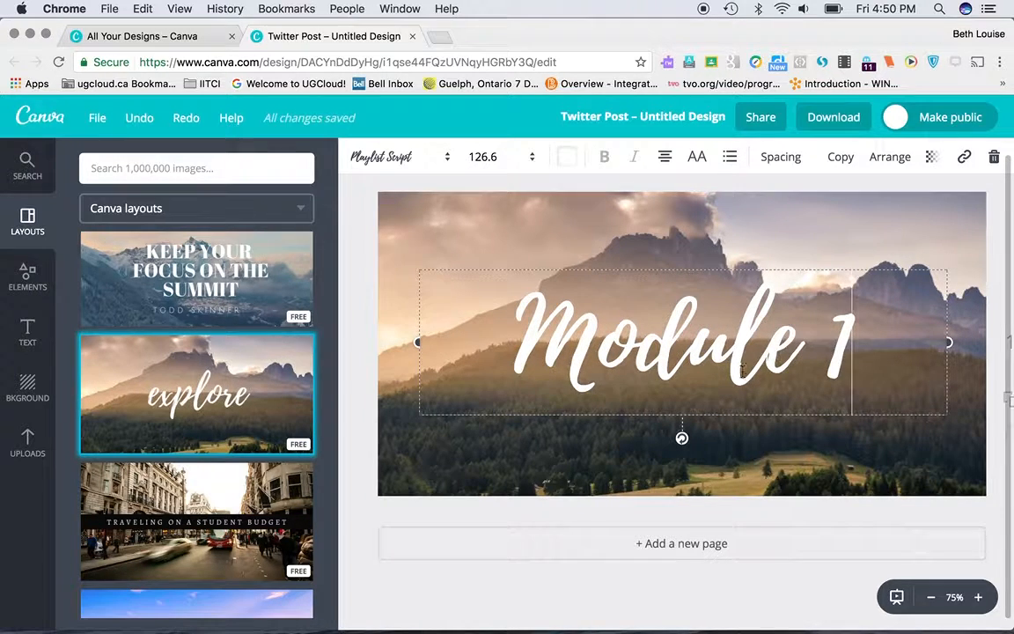
{"action": "left_click", "coordinate": [703, 455]}
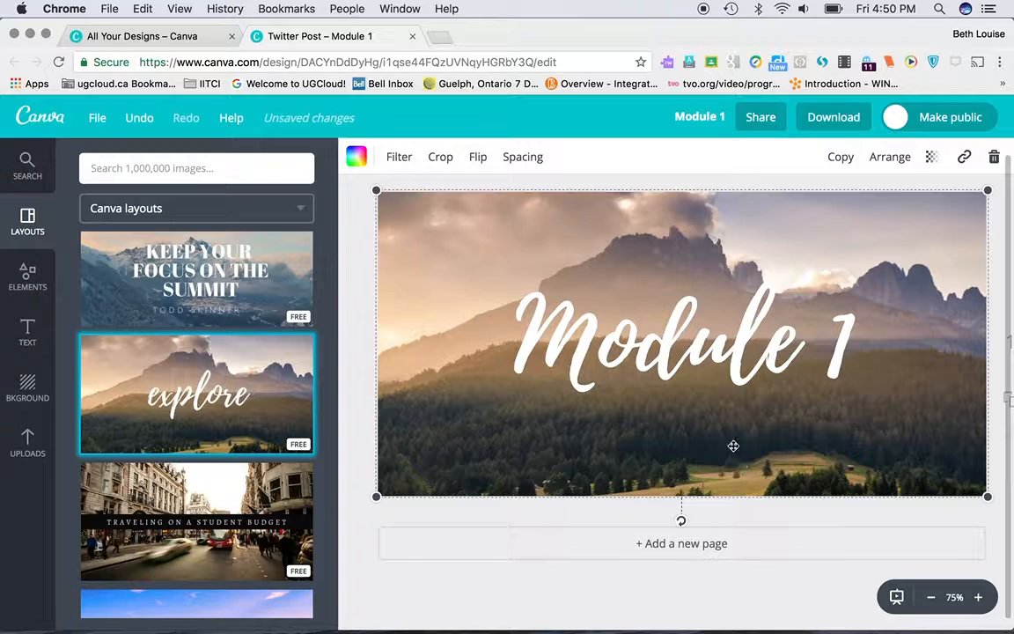
Step: Select the mountain background image behind the "Module 1" text and bring up the uploaded images
{"action": "left_click", "coordinate": [710, 350]}
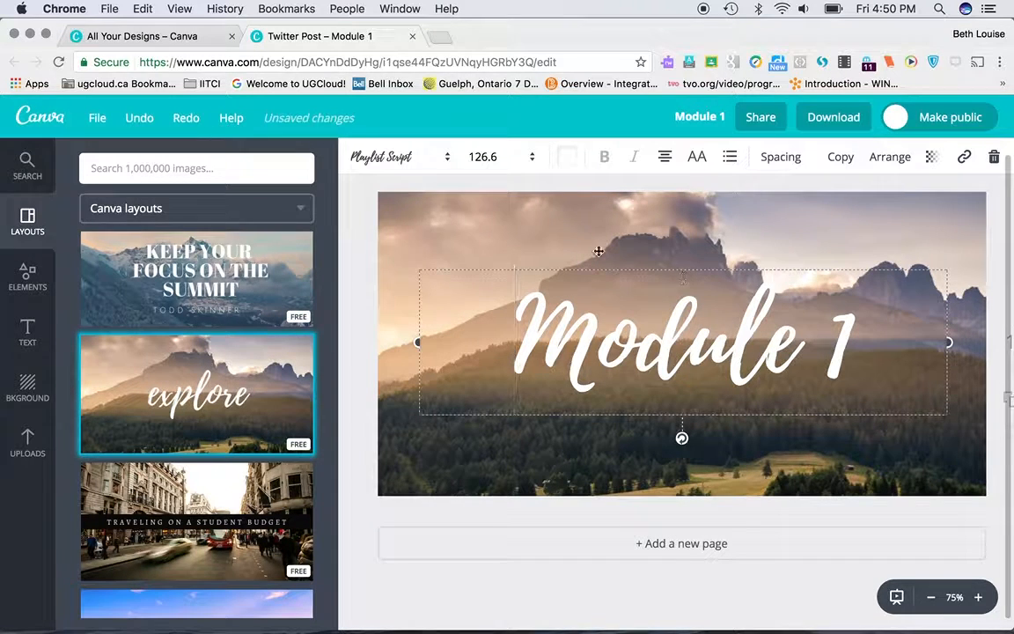
{"action": "left_click", "coordinate": [547, 232]}
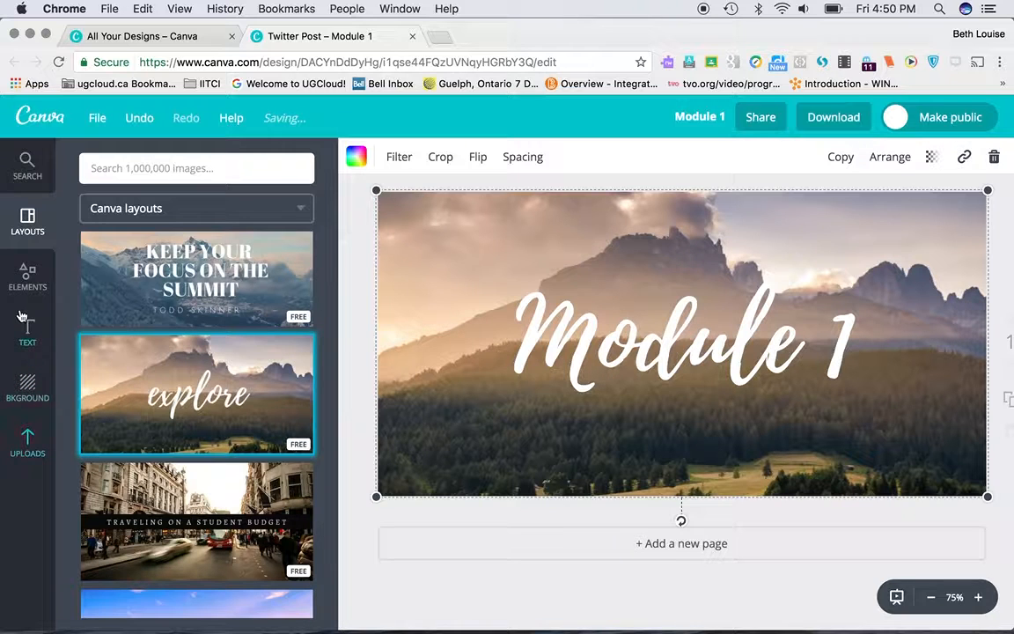
{"action": "left_click", "coordinate": [27, 442]}
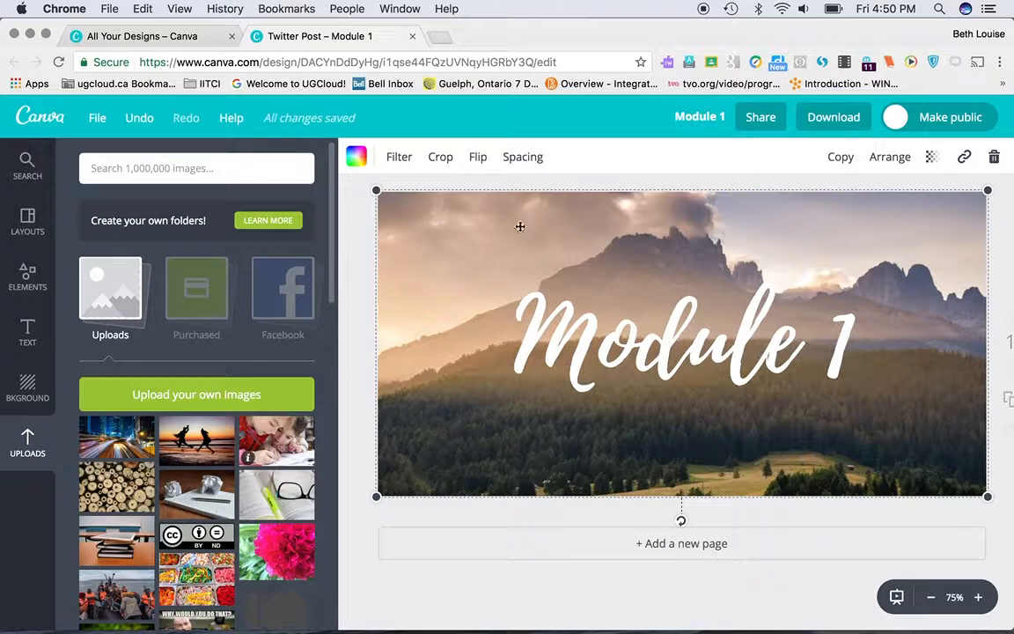
Step: Open the Pixabay website in a new browser tab and search its images for "ideas"
{"action": "left_click", "coordinate": [440, 37]}
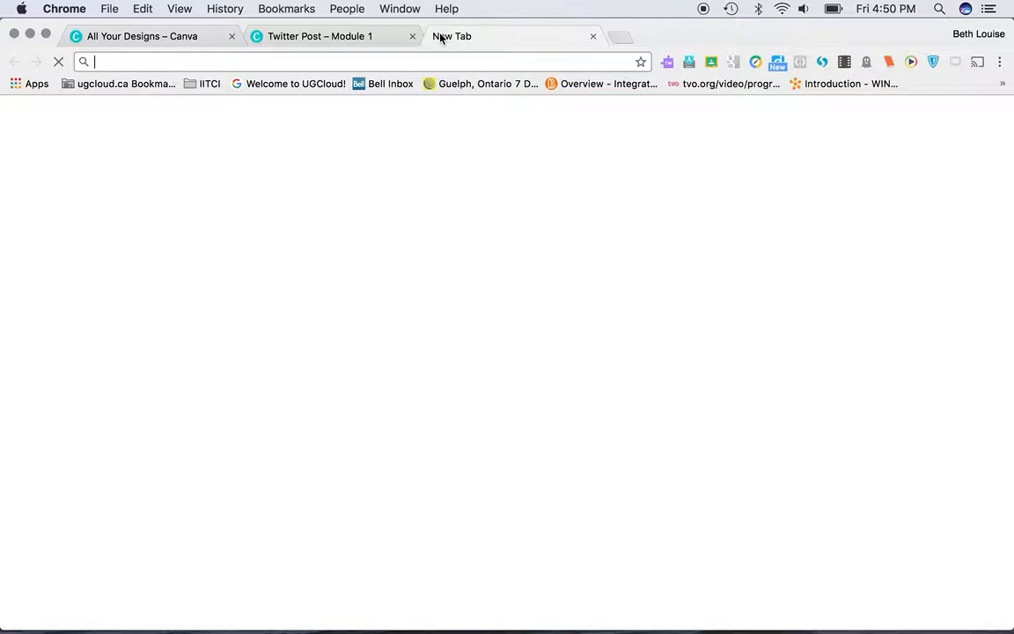
{"action": "type", "text": "pixabay"}
{"action": "key", "text": "Return"}
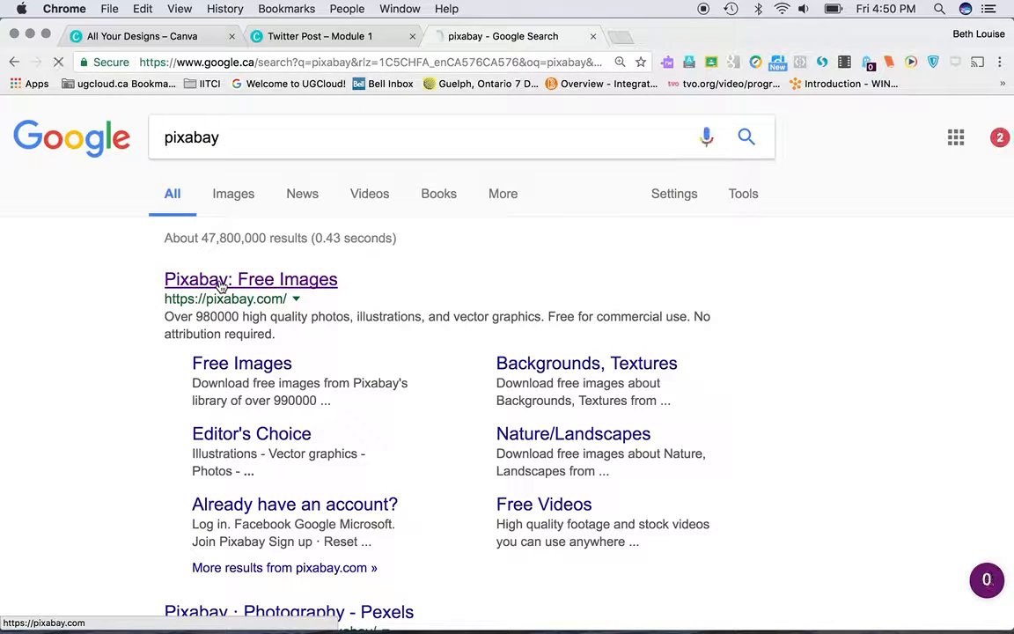
{"action": "left_click", "coordinate": [220, 281]}
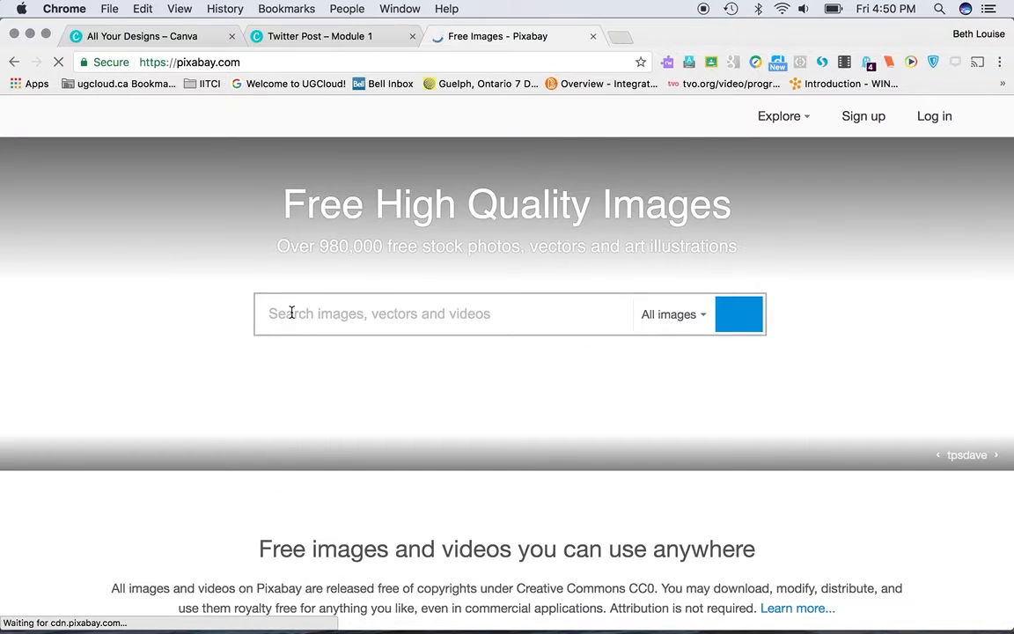
{"action": "type", "text": "eas"}
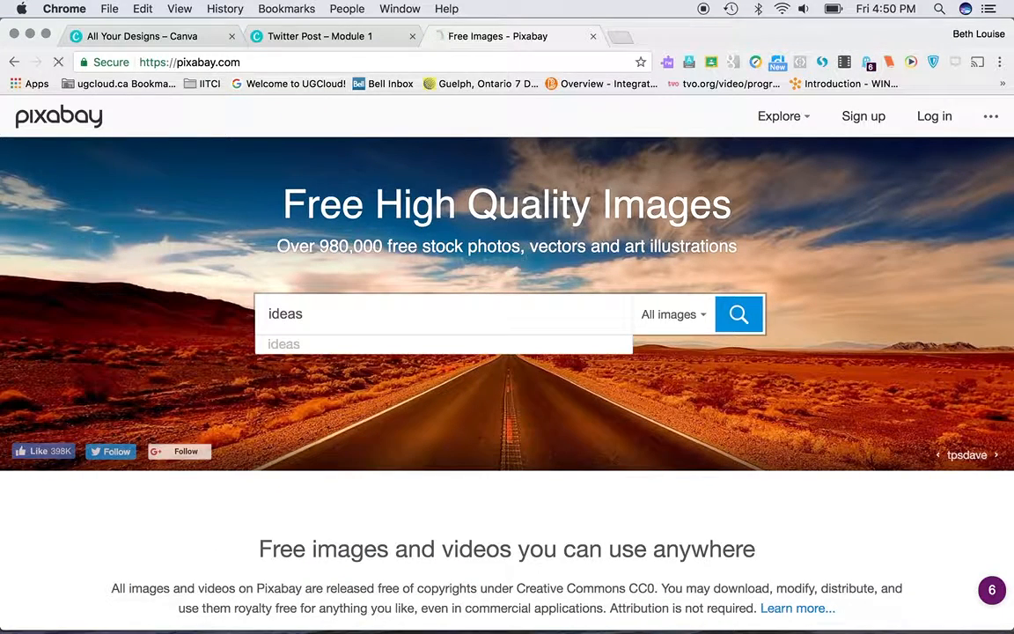
{"action": "key", "text": "Return"}
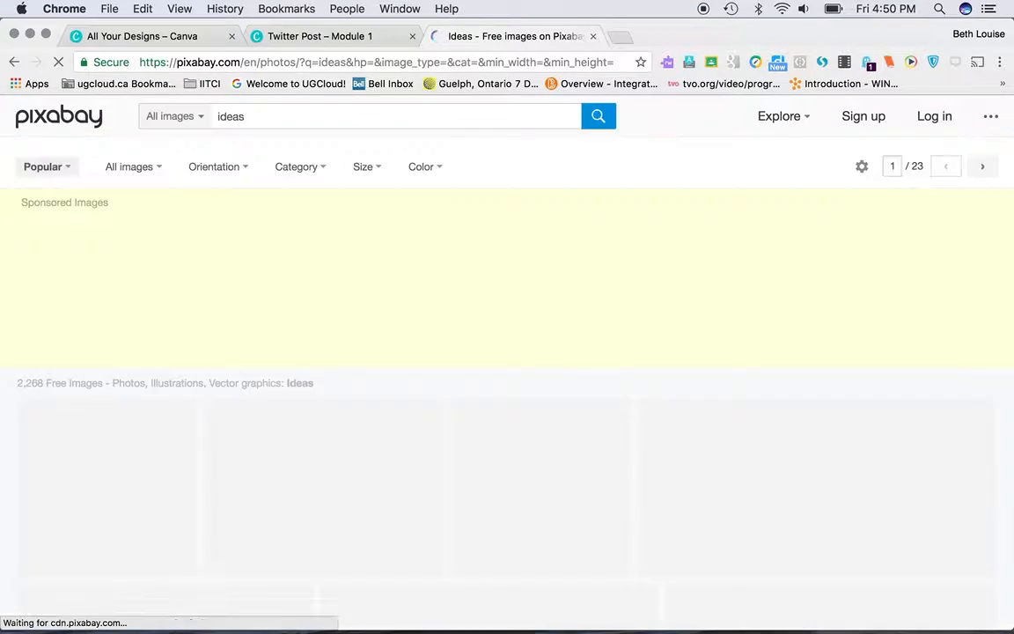
Step: Open the Pixabay image of a light-bulb row with one bulb lit and save it to the Desktop as JPEG "light-bulbs-1125016_1280"
{"action": "scroll", "coordinate": [528, 339], "scroll_direction": "down", "scroll_amount": 3}
{"action": "scroll", "coordinate": [535, 337], "scroll_direction": "down", "scroll_amount": 5}
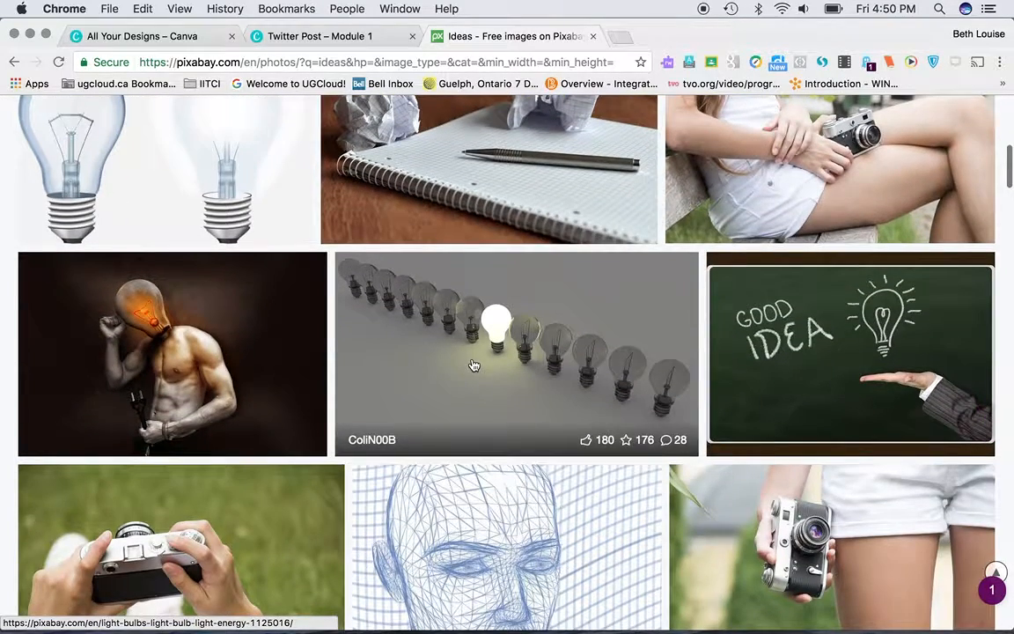
{"action": "left_click", "coordinate": [474, 365]}
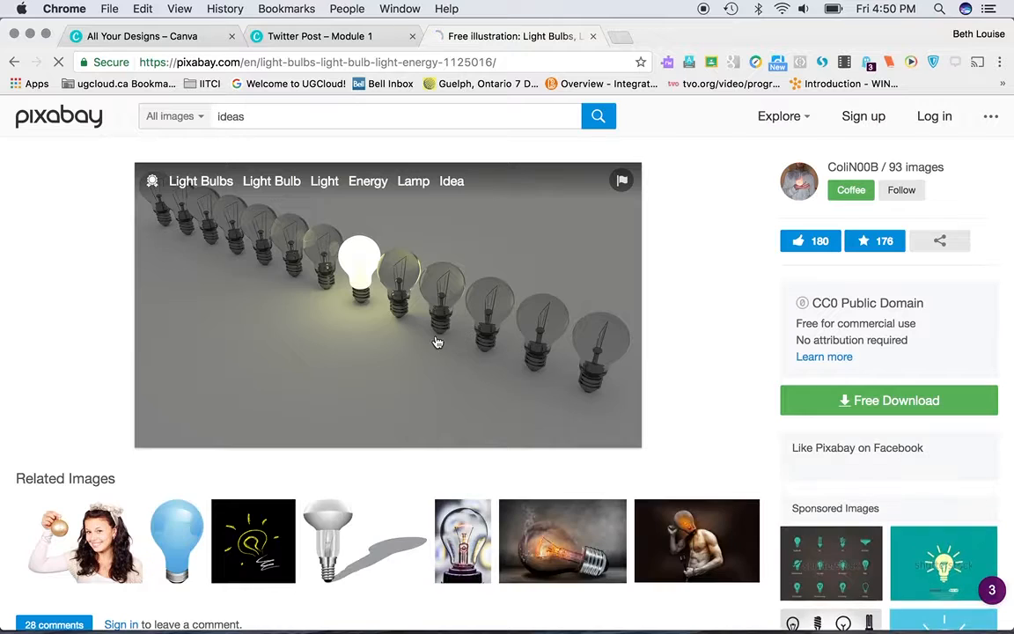
{"action": "right_click", "coordinate": [409, 332]}
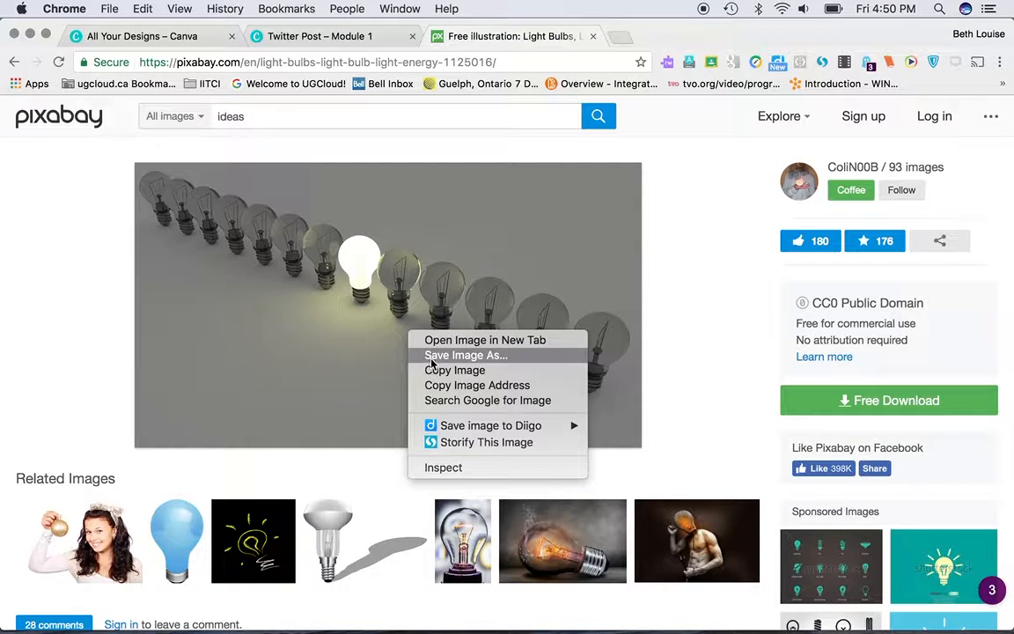
{"action": "left_click", "coordinate": [432, 355]}
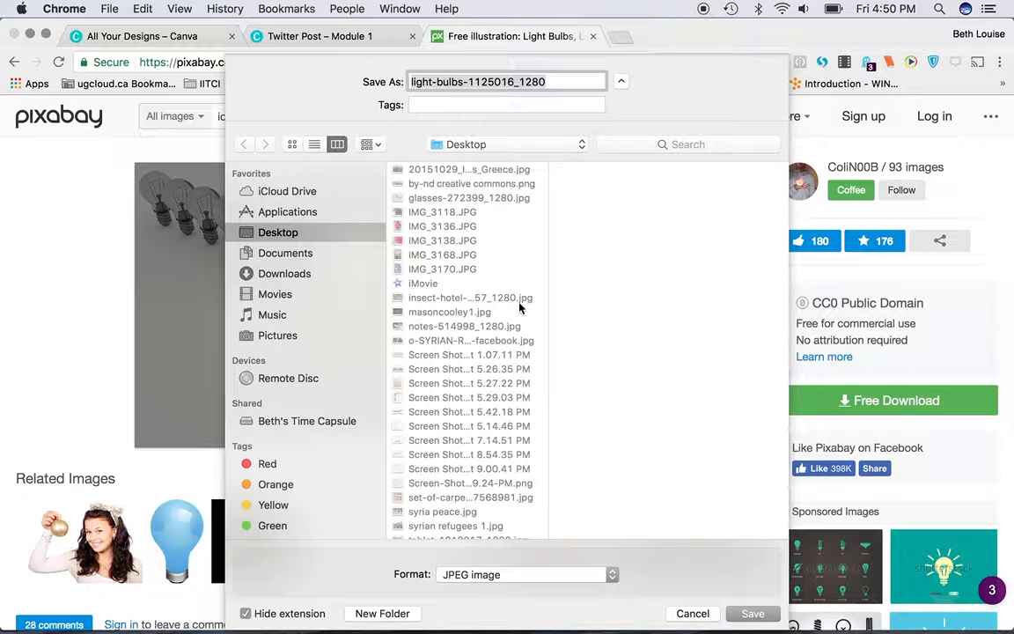
{"action": "left_click", "coordinate": [753, 615]}
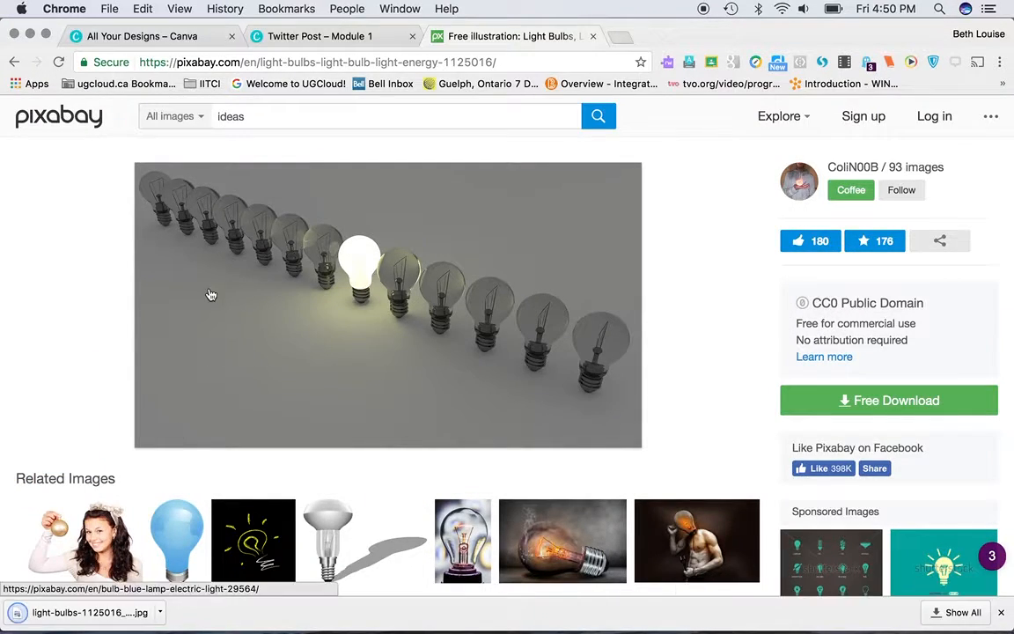
Step: Return to the Canva design, upload the saved light-bulbs image from the Desktop, and replace the mountain background with it
{"action": "left_click", "coordinate": [321, 36]}
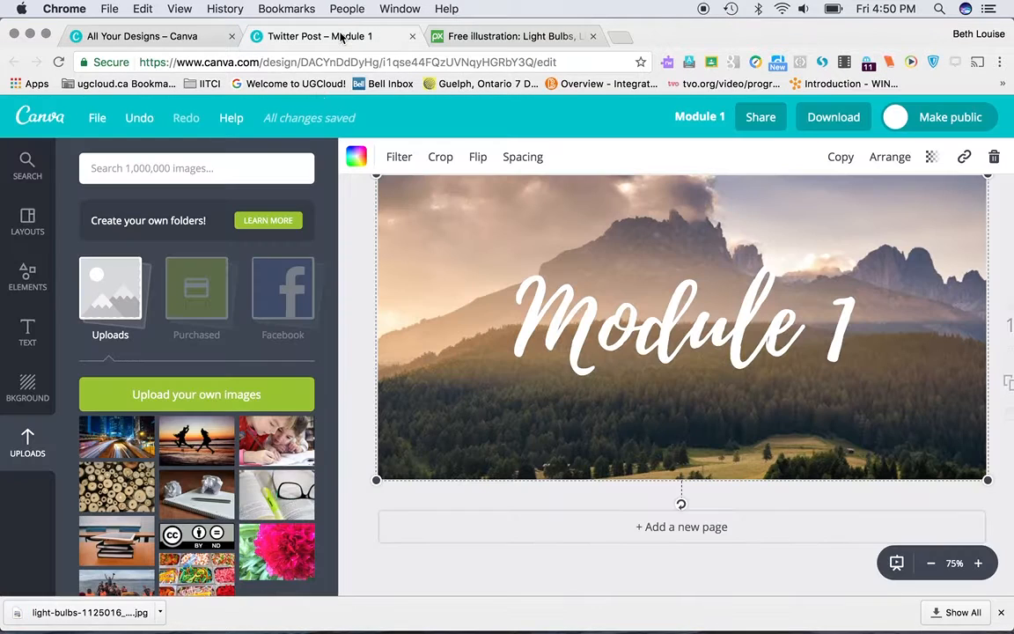
{"action": "left_click", "coordinate": [173, 397]}
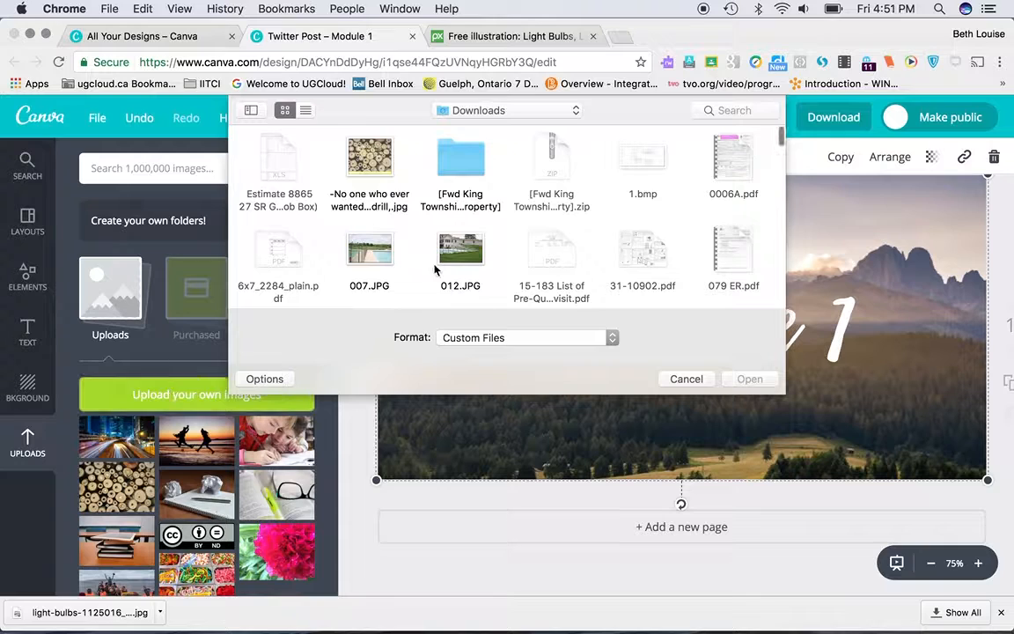
{"action": "left_click", "coordinate": [505, 107]}
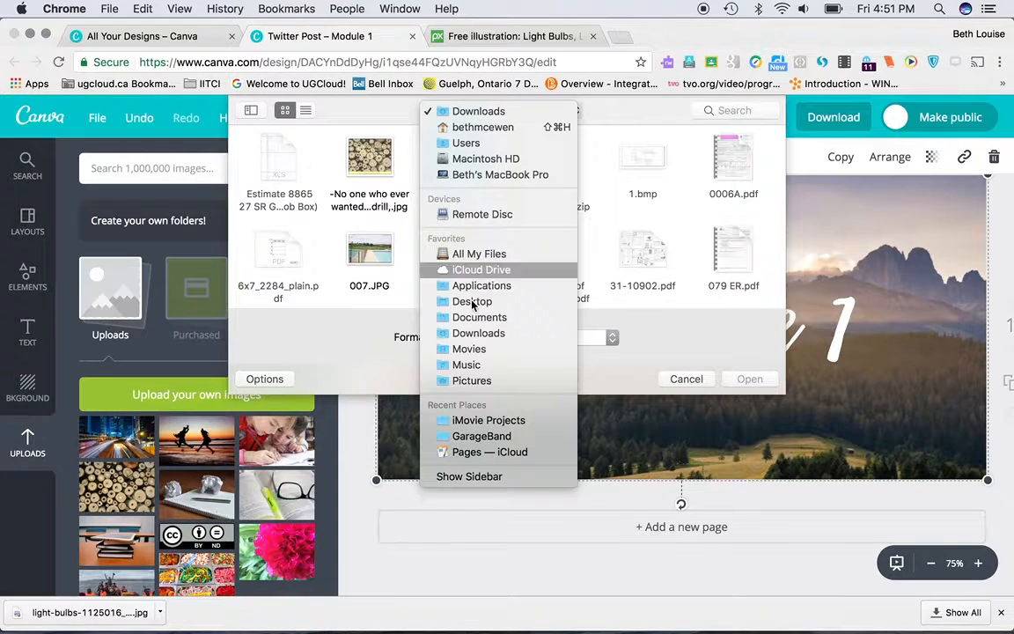
{"action": "left_click", "coordinate": [471, 306]}
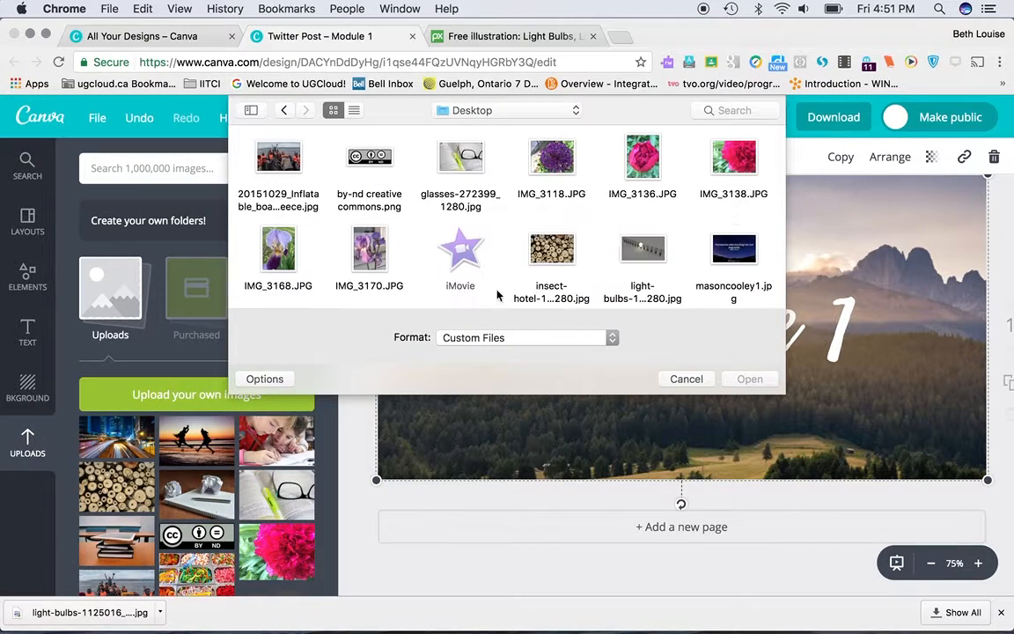
{"action": "left_click", "coordinate": [644, 255]}
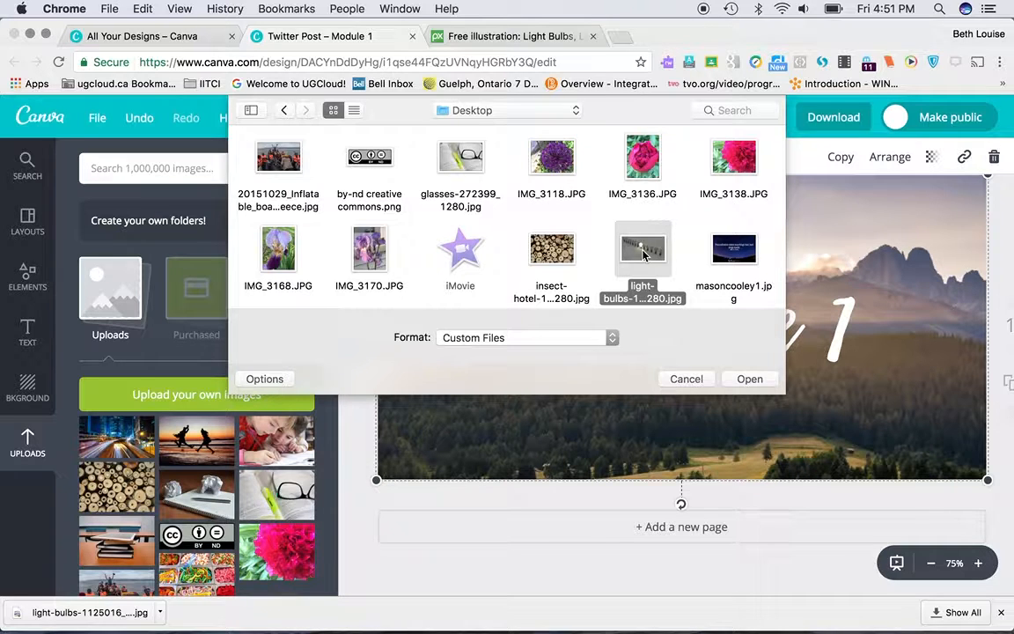
{"action": "double_click", "coordinate": [650, 254]}
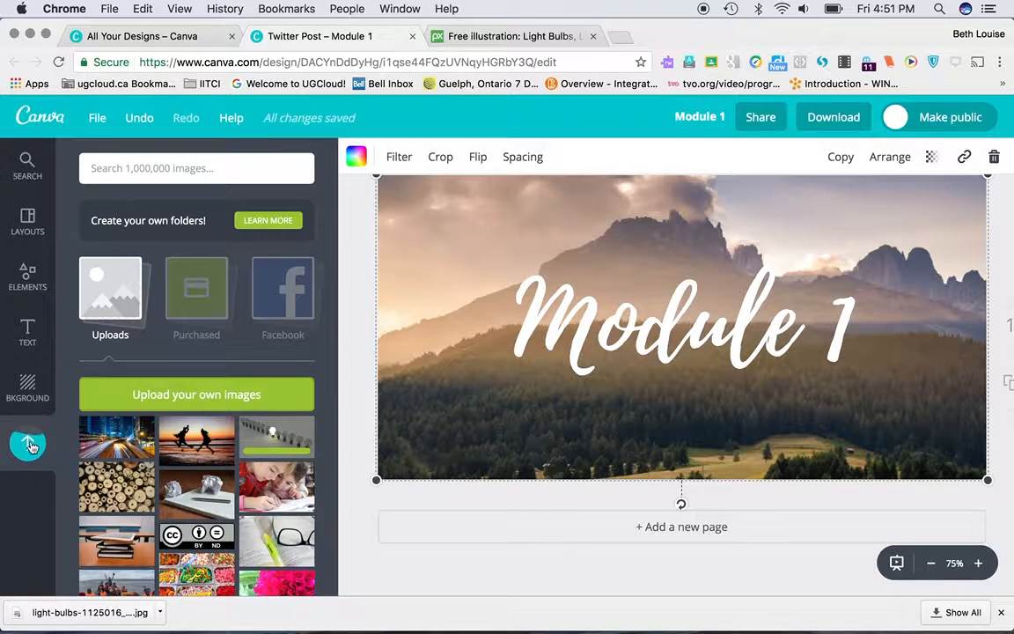
{"action": "left_click_drag", "start_coordinate": [276, 437], "coordinate": [668, 291]}
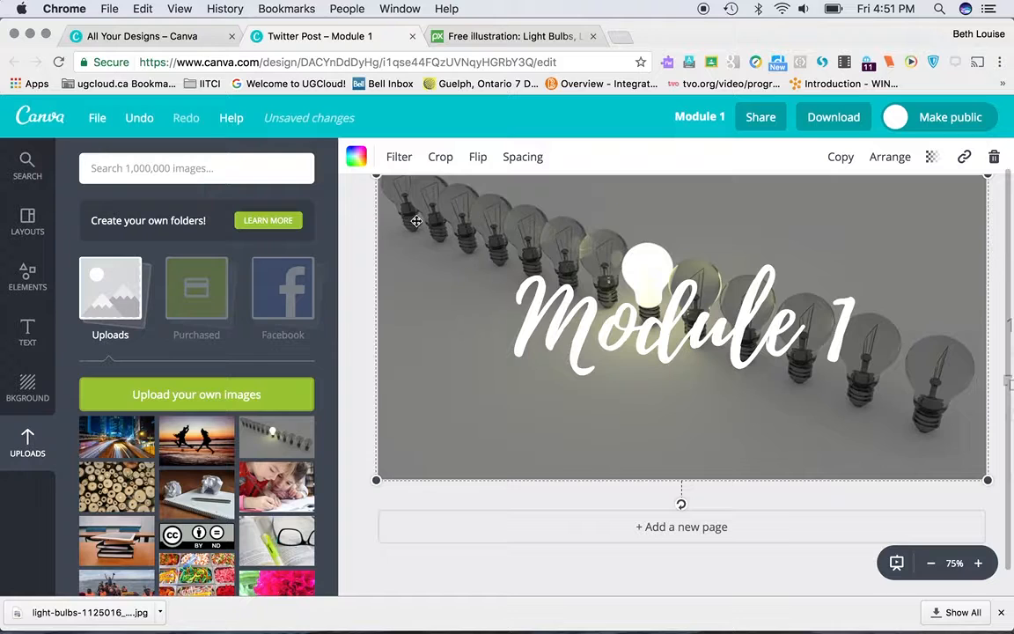
Step: Try a green tint of about +3 on the light-bulb background using the advanced filter options
{"action": "left_click", "coordinate": [399, 159]}
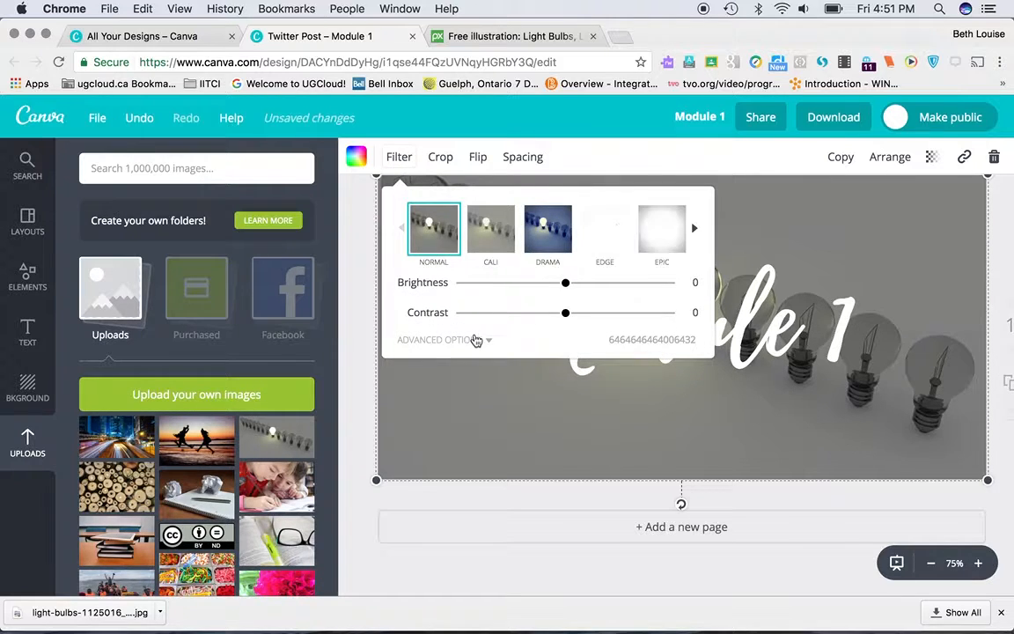
{"action": "left_click", "coordinate": [477, 341]}
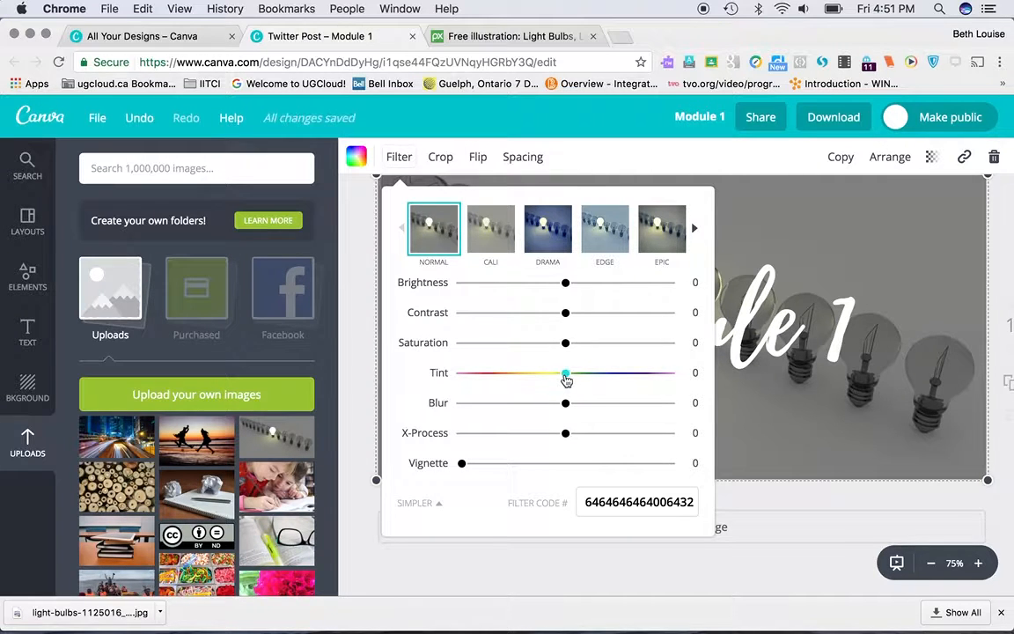
{"action": "mouse_move", "coordinate": [566, 378]}
{"action": "left_mouse_down"}
{"action": "mouse_move", "coordinate": [658, 380]}
{"action": "mouse_move", "coordinate": [570, 377]}
{"action": "left_mouse_up"}
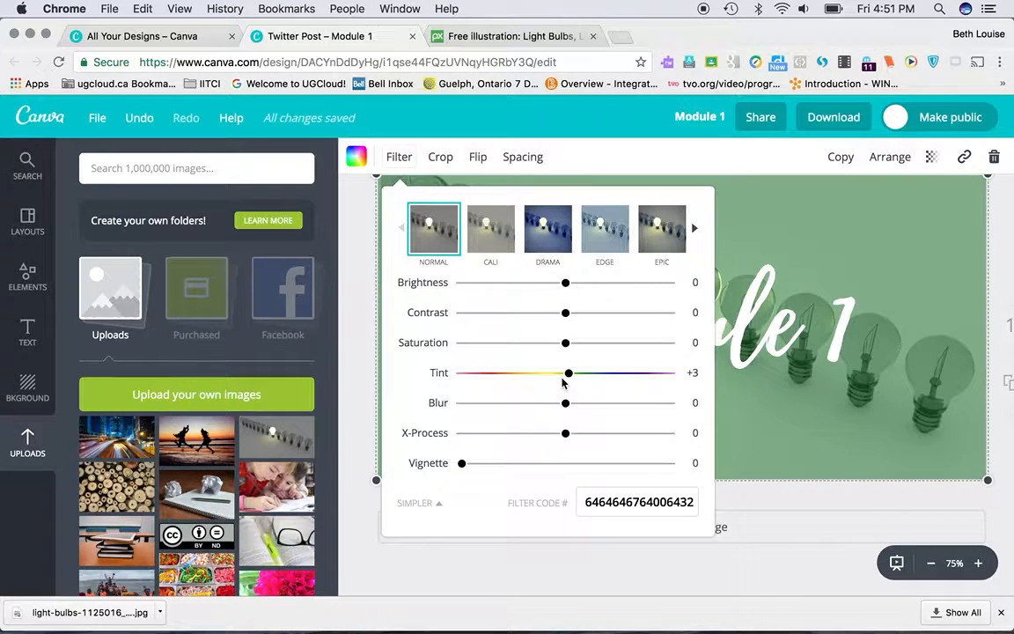
{"action": "mouse_move", "coordinate": [568, 379]}
{"action": "left_mouse_down"}
{"action": "mouse_move", "coordinate": [550, 380]}
{"action": "mouse_move", "coordinate": [563, 378]}
{"action": "left_mouse_up"}
{"action": "left_click", "coordinate": [393, 504]}
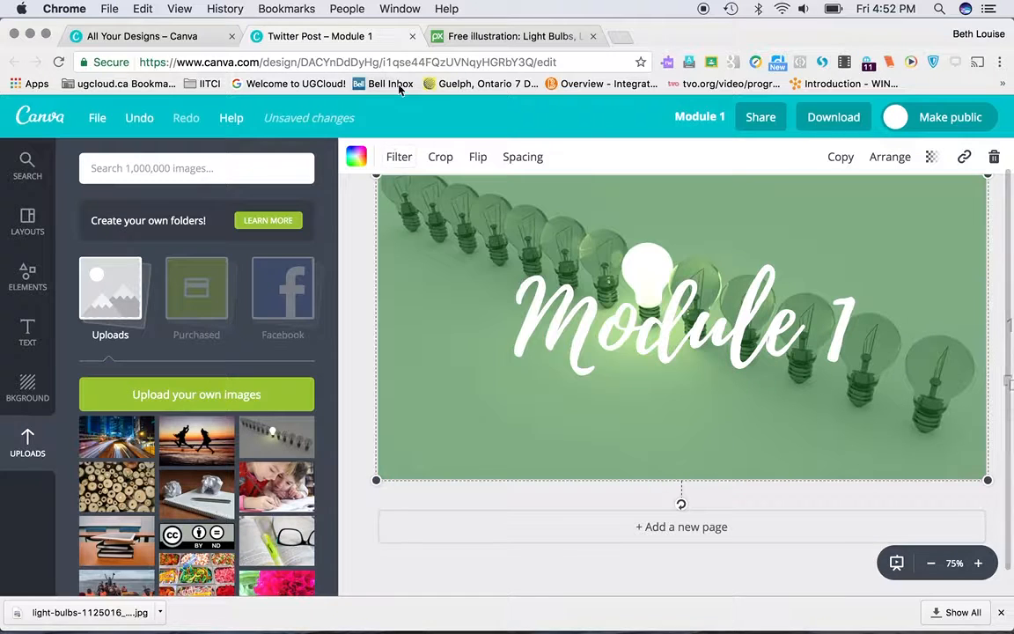
Step: Undo the green tint on the light-bulb background
{"action": "left_click", "coordinate": [132, 121]}
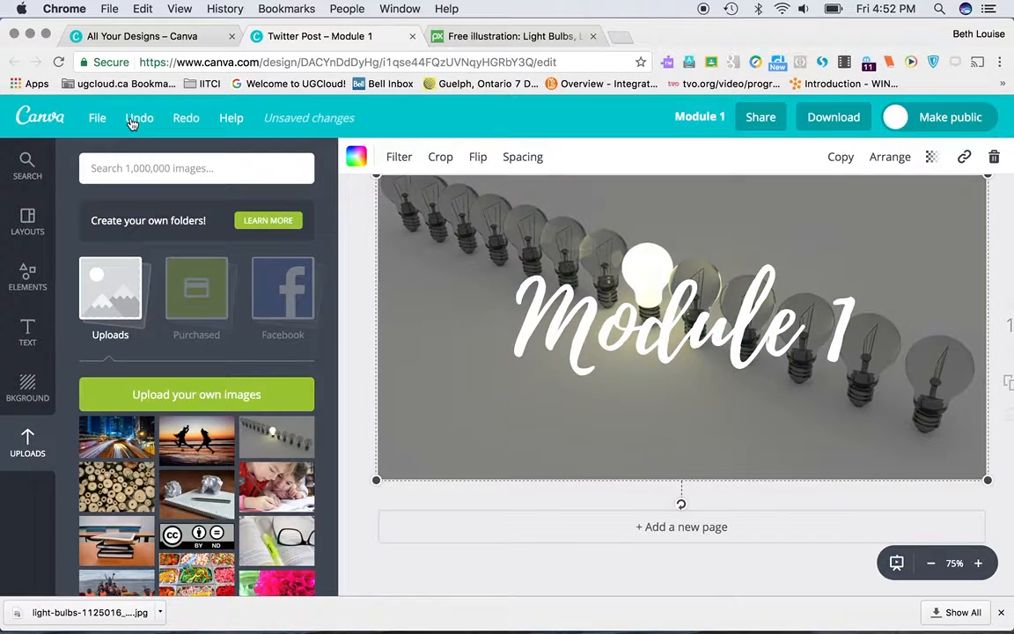
{"action": "left_click", "coordinate": [132, 120]}
{"action": "left_click", "coordinate": [182, 122]}
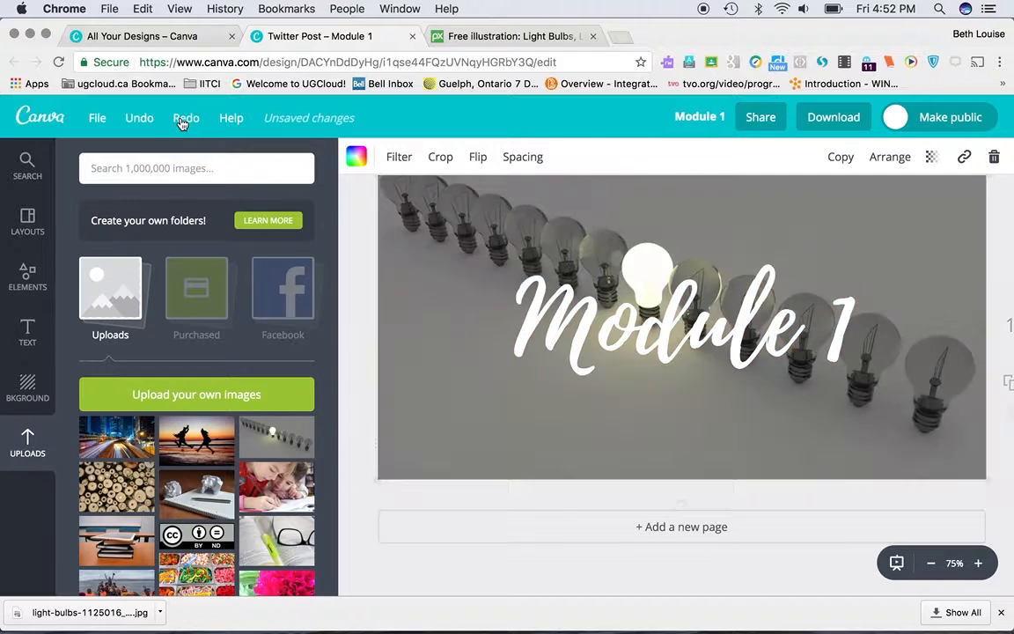
Step: Select all of the "Module 1" text, try orange, and settle on turquoise from the default palette
{"action": "left_click", "coordinate": [691, 343]}
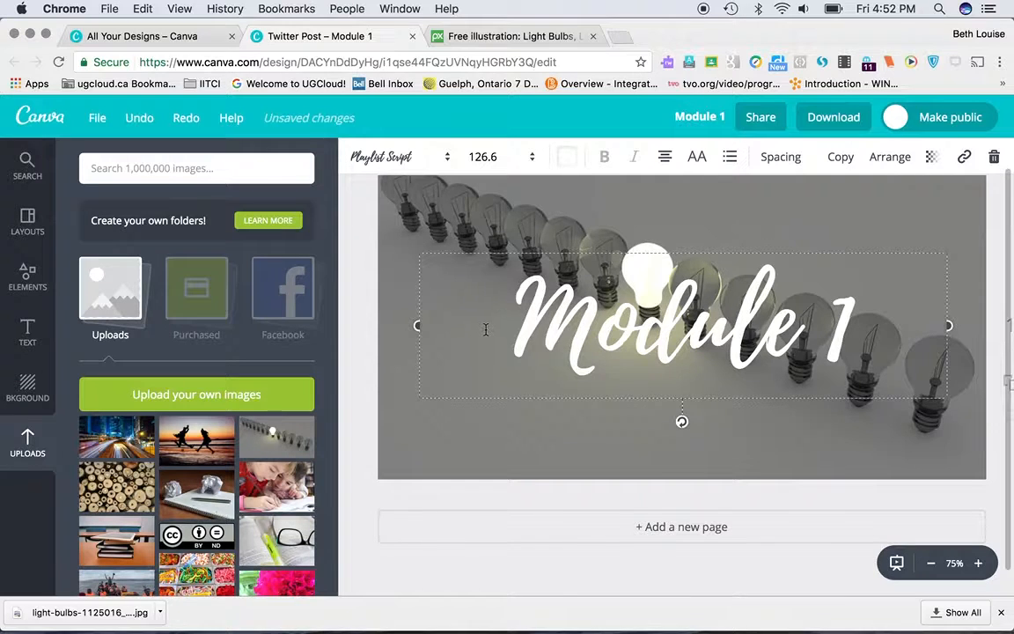
{"action": "left_click_drag", "start_coordinate": [486, 330], "coordinate": [880, 318]}
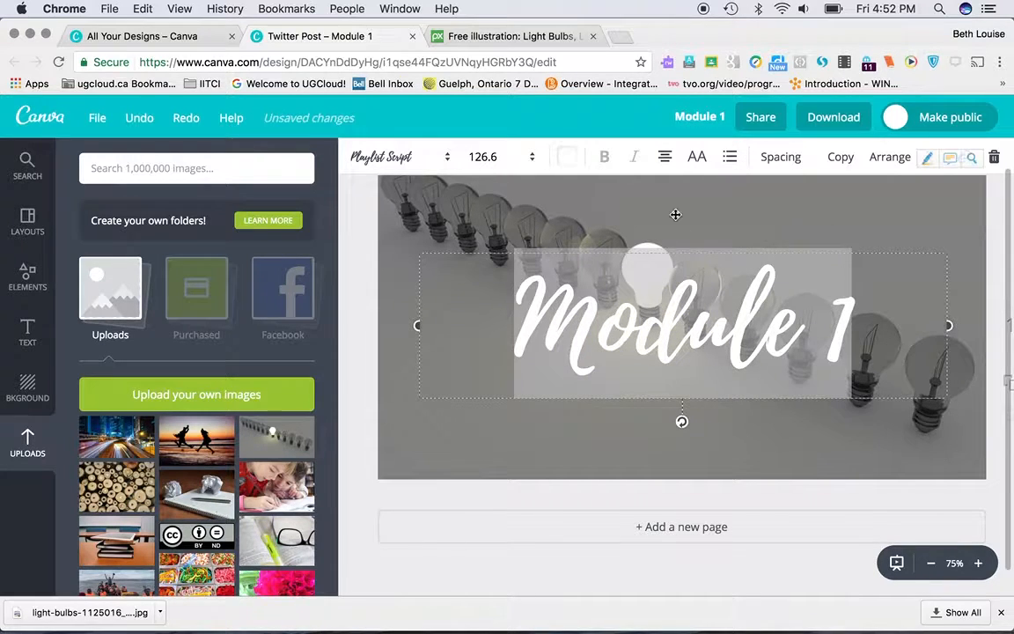
{"action": "left_click", "coordinate": [571, 158]}
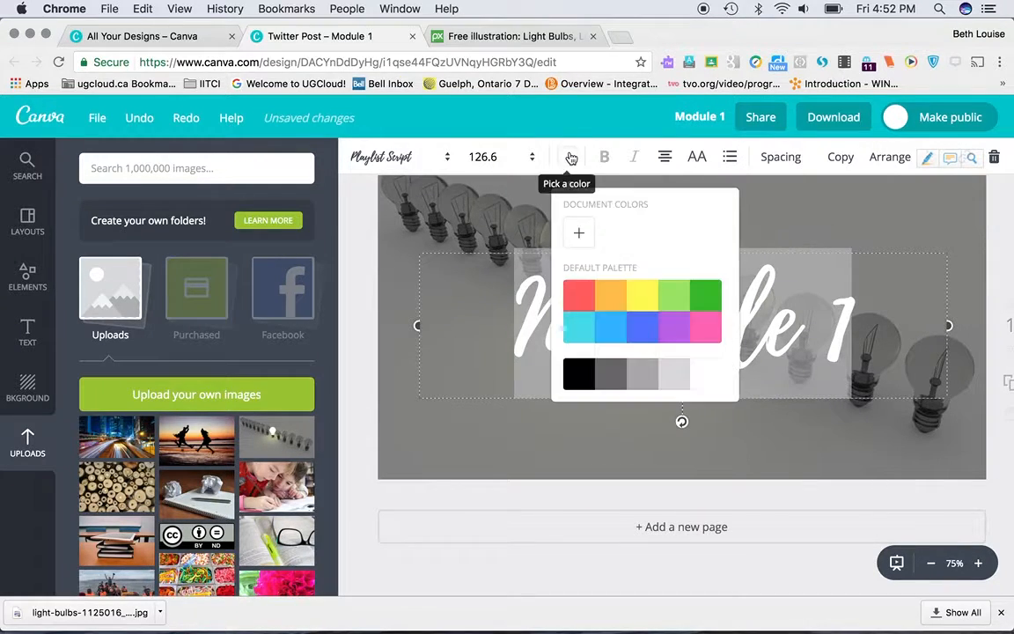
{"action": "left_click", "coordinate": [611, 310]}
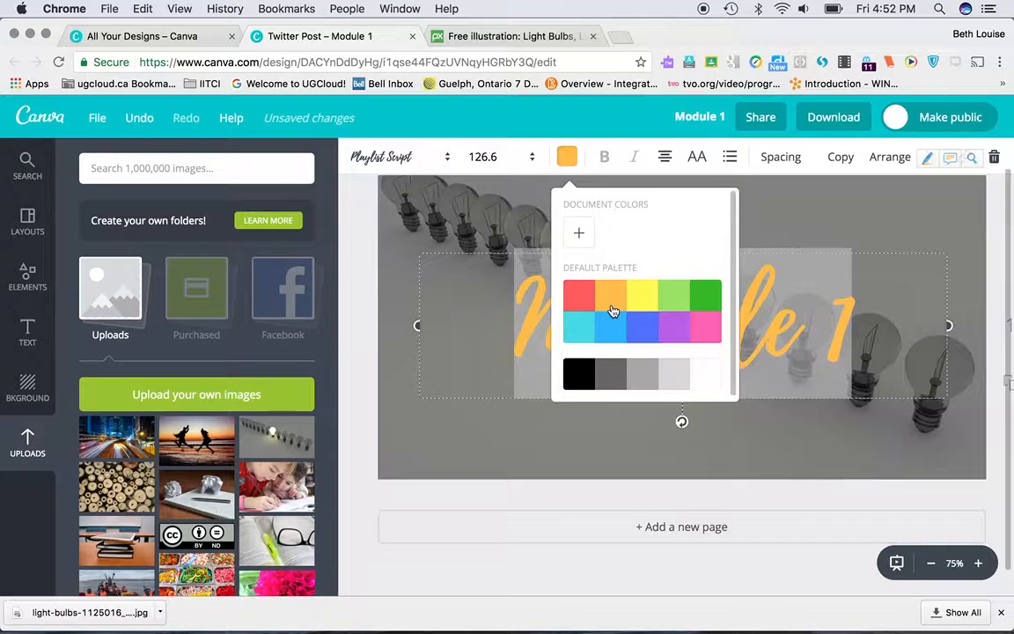
{"action": "left_click", "coordinate": [585, 328]}
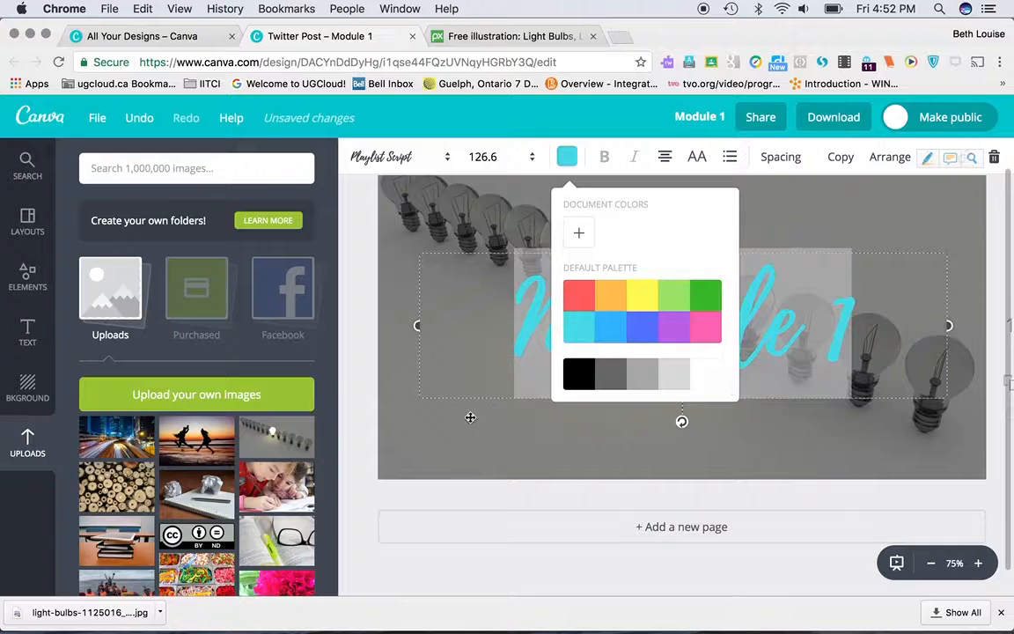
Step: Change the font of the "Module 1" text to Raleway Heavy
{"action": "left_click", "coordinate": [436, 158]}
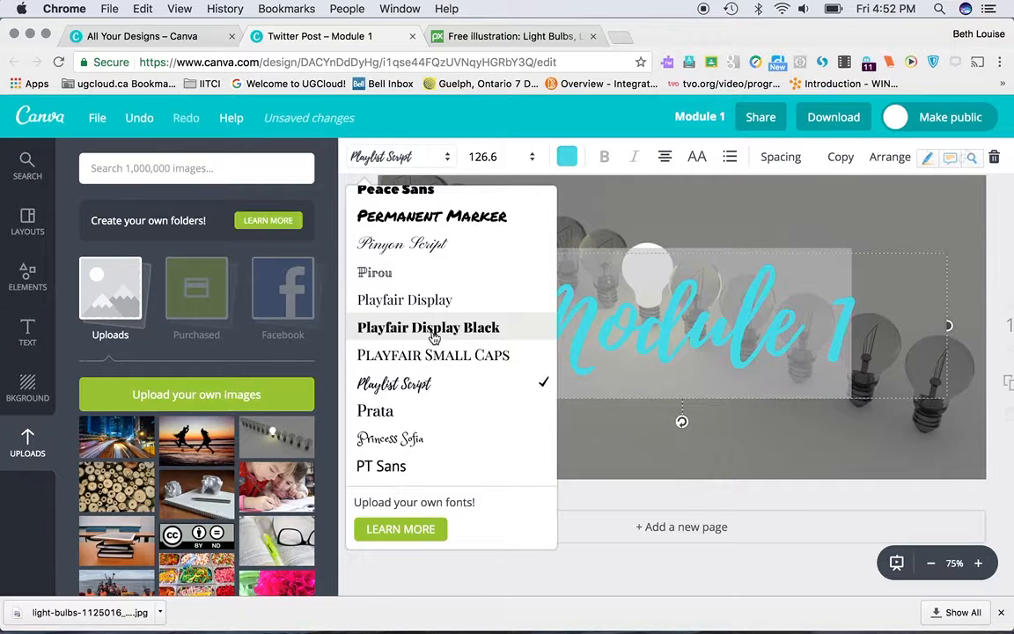
{"action": "scroll", "coordinate": [437, 408], "scroll_direction": "down", "scroll_amount": 5}
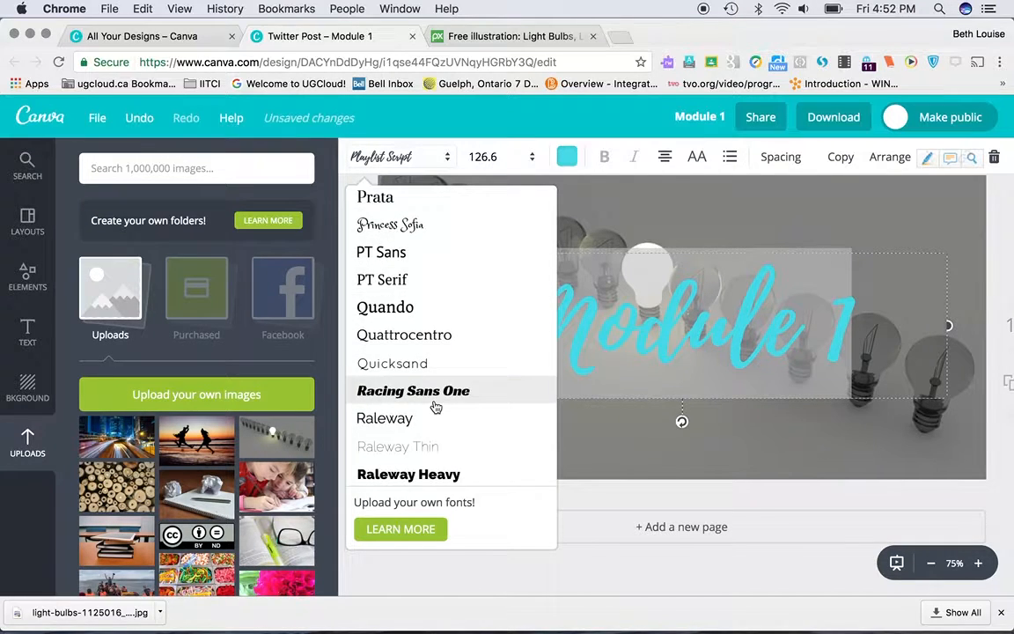
{"action": "scroll", "coordinate": [435, 408], "scroll_direction": "down", "scroll_amount": 3}
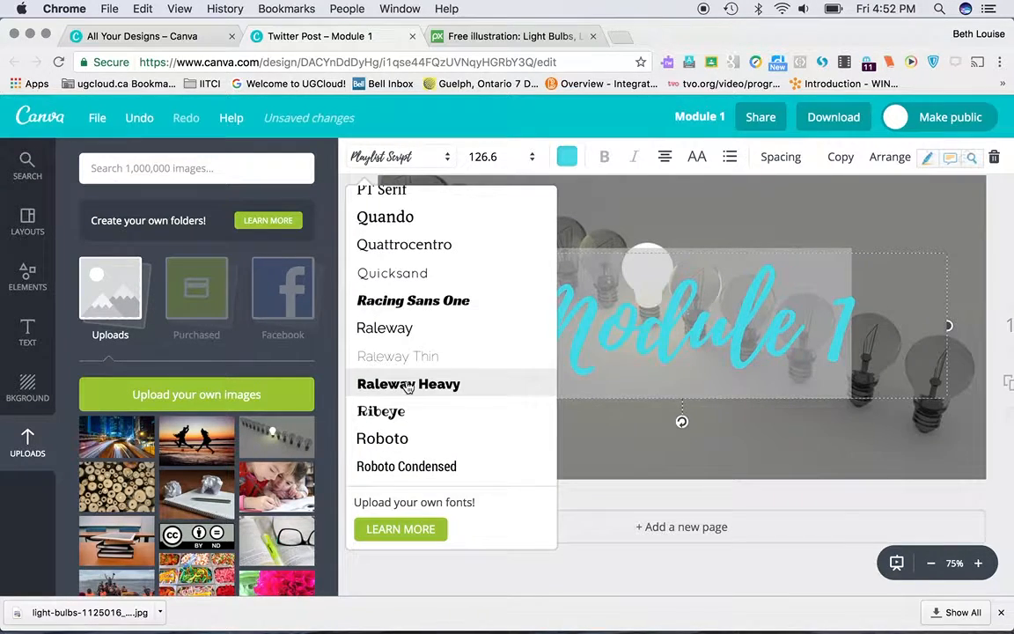
{"action": "left_click", "coordinate": [408, 385]}
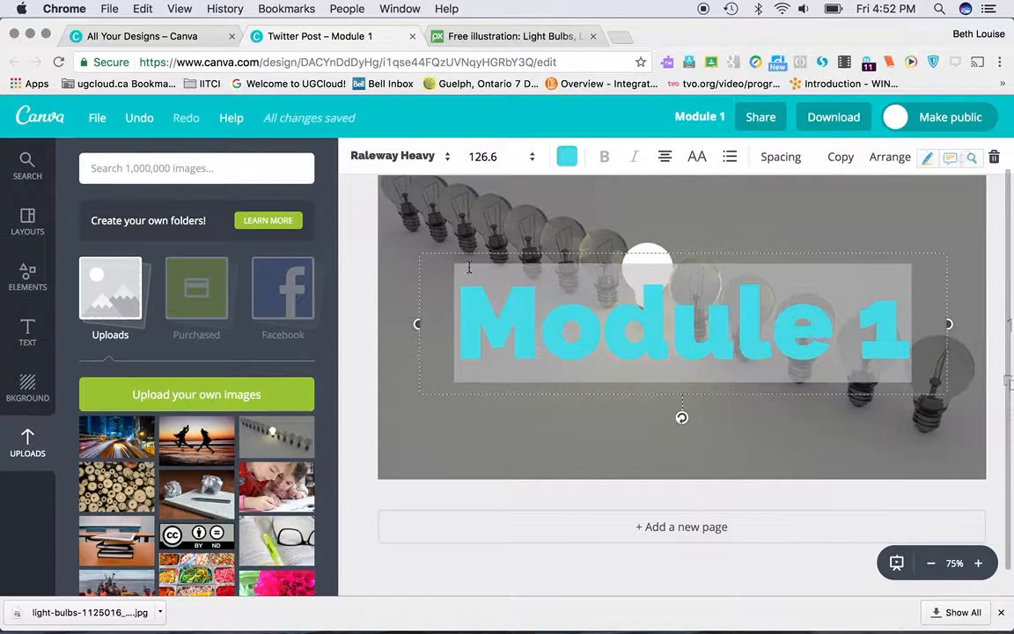
Step: Change the font of the "Module 1" text to Satisfy
{"action": "left_click", "coordinate": [401, 156]}
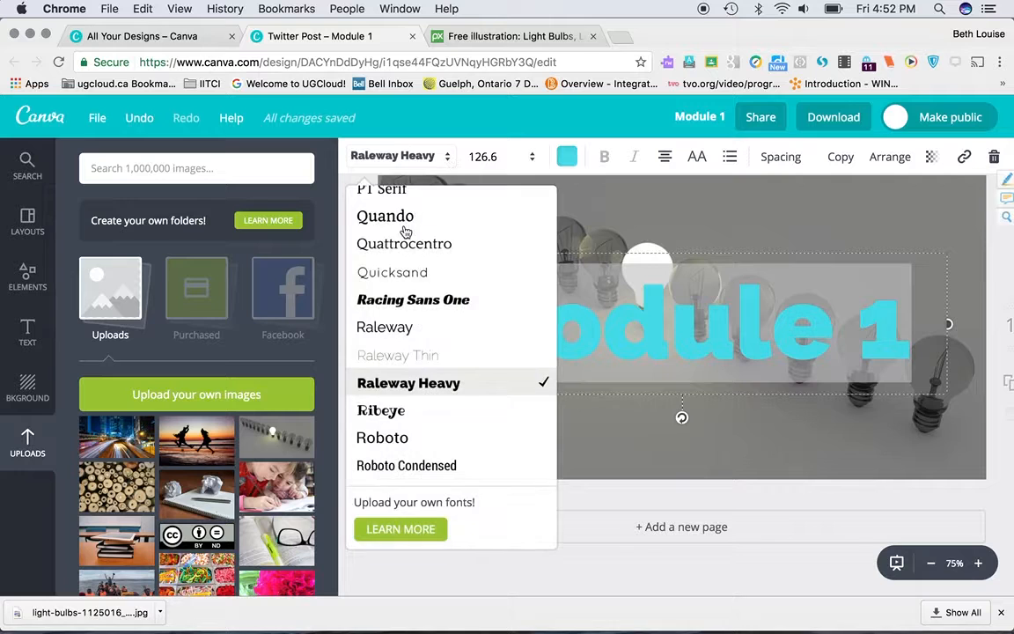
{"action": "scroll", "coordinate": [425, 351], "scroll_direction": "down", "scroll_amount": 3}
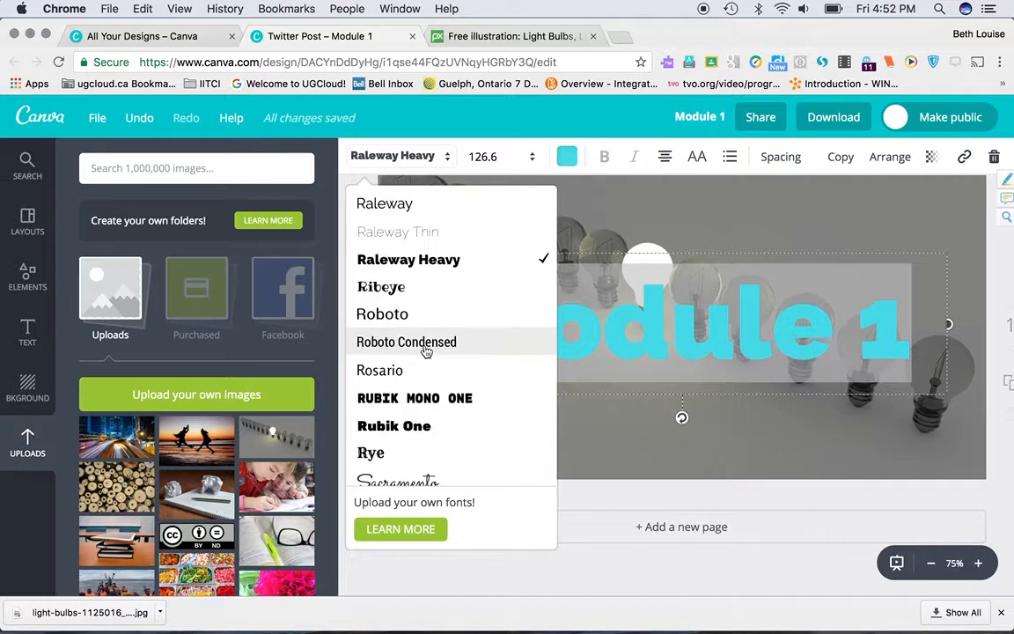
{"action": "scroll", "coordinate": [426, 351], "scroll_direction": "down", "scroll_amount": 5}
{"action": "left_click", "coordinate": [402, 313]}
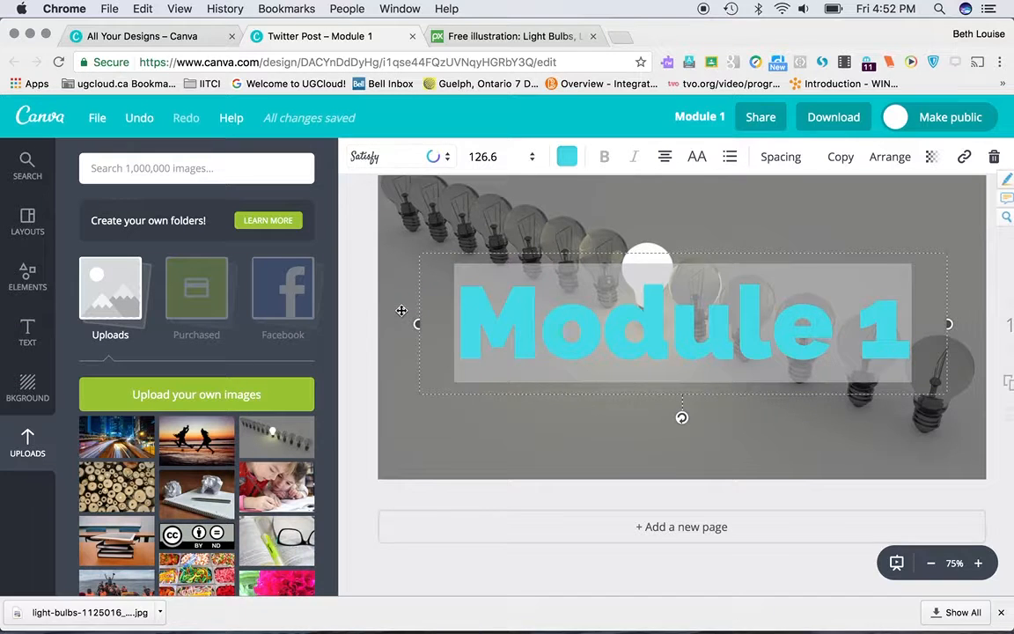
{"action": "left_click", "coordinate": [460, 413]}
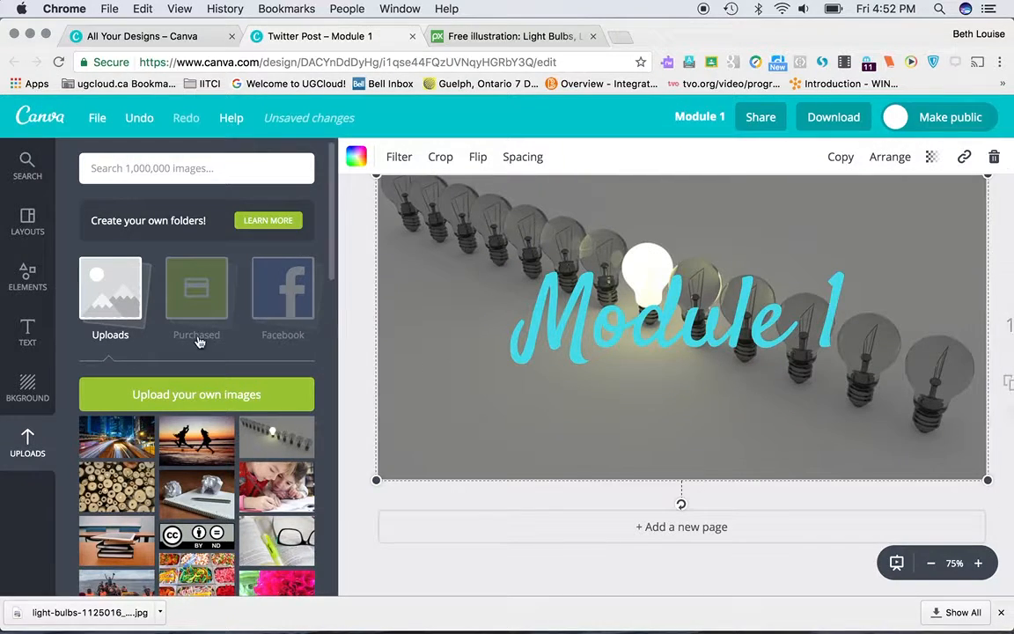
Step: Add a subheading text box to the design and place it just below the "Module 1" title
{"action": "left_click", "coordinate": [28, 333]}
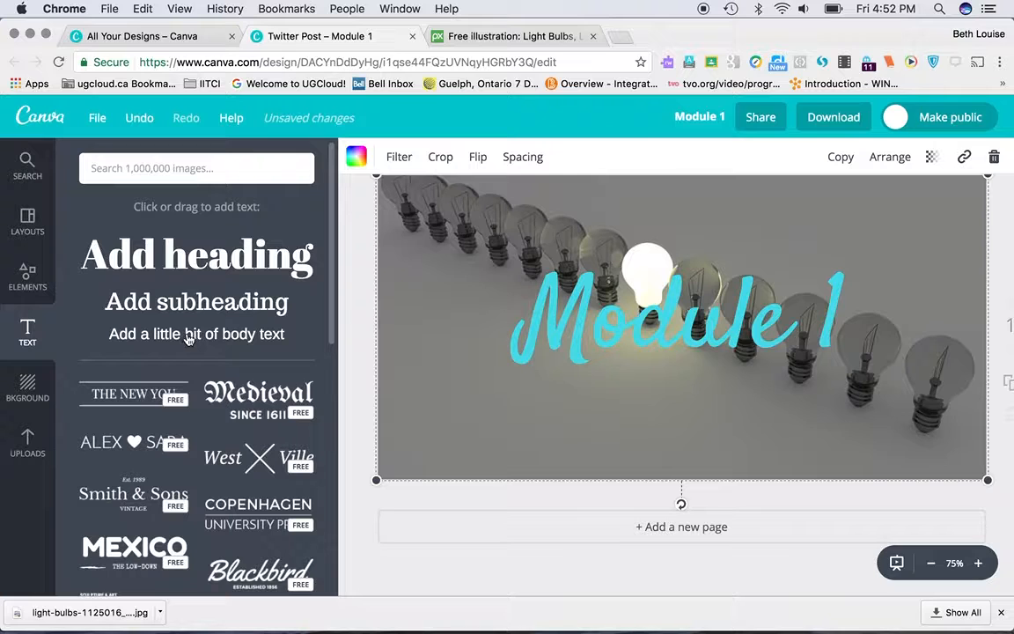
{"action": "left_click_drag", "start_coordinate": [191, 308], "coordinate": [676, 355]}
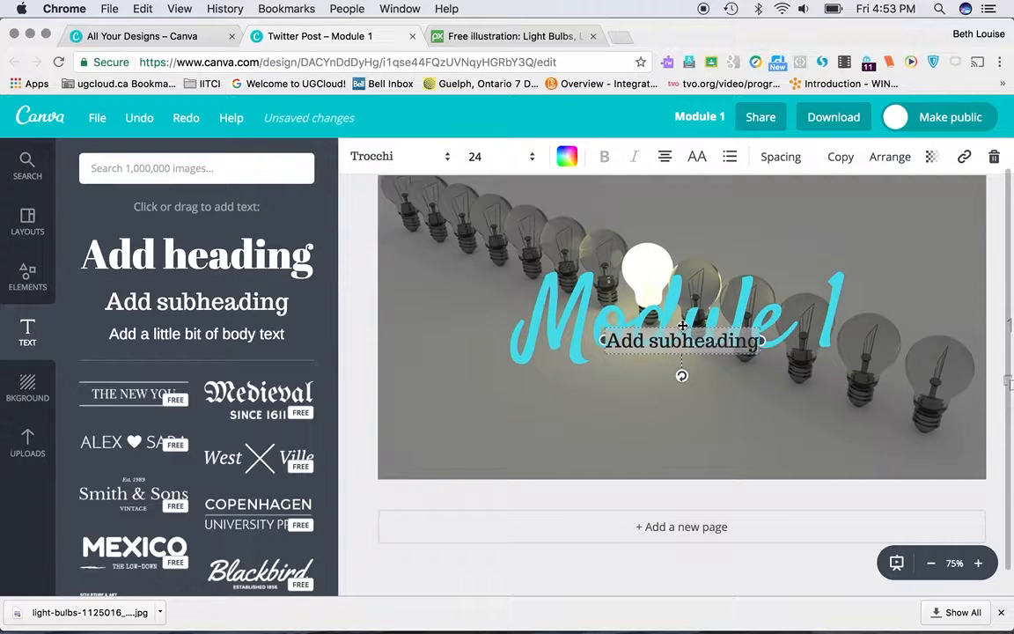
{"action": "right_click", "coordinate": [682, 326]}
{"action": "left_click", "coordinate": [679, 374]}
{"action": "left_click_drag", "start_coordinate": [678, 326], "coordinate": [664, 376]}
Step: Replace the subheading's placeholder text with the author's full name
{"action": "double_click", "coordinate": [670, 396]}
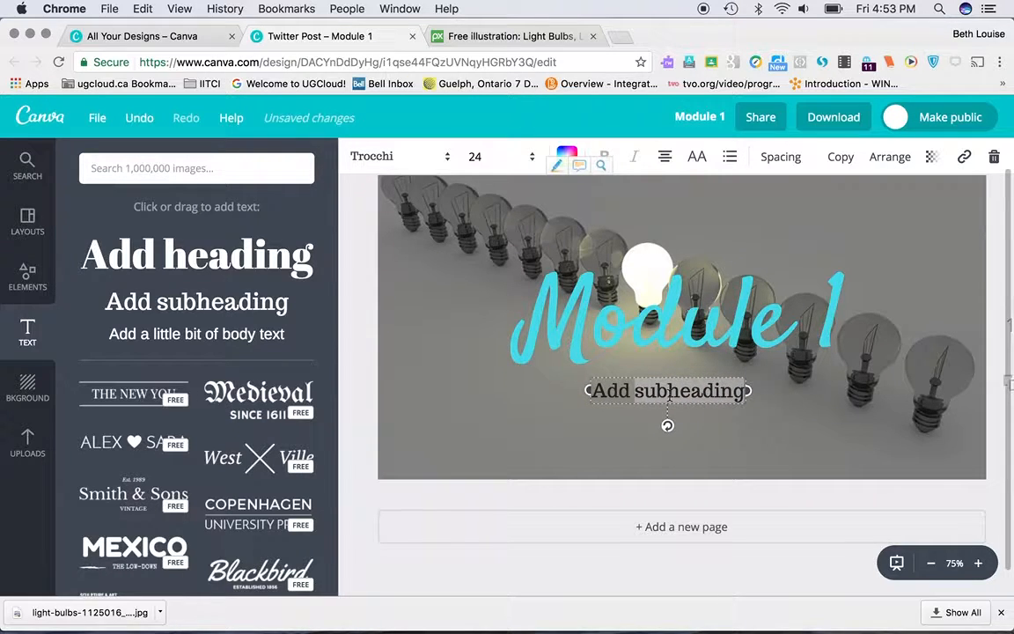
{"action": "left_click", "coordinate": [708, 390]}
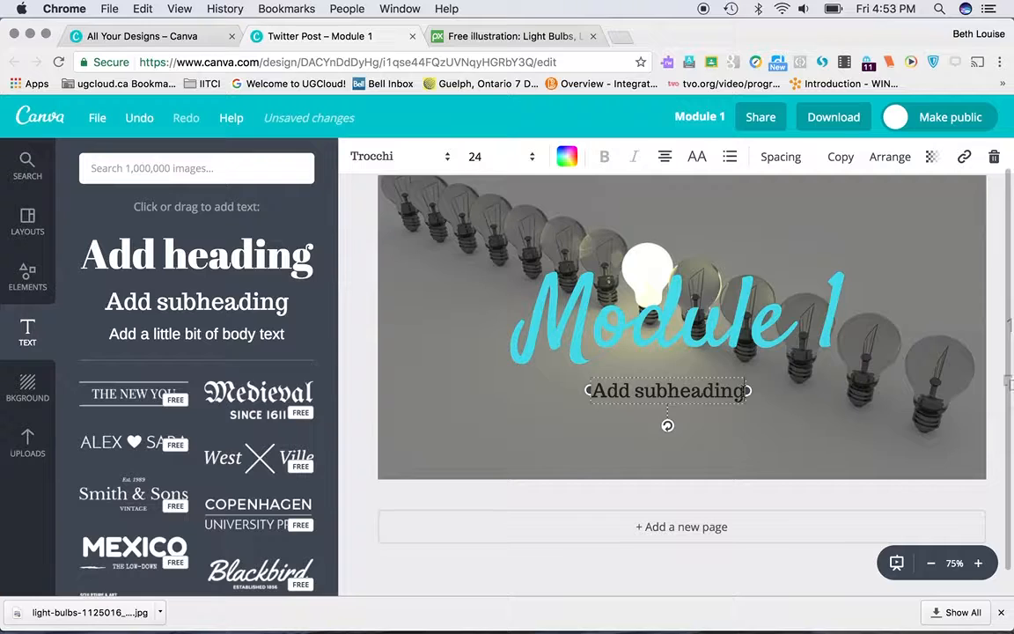
{"action": "key", "text": "BackSpace"}
{"action": "key", "text": "BackSpace"}
{"action": "key", "text": "BackSpace"}
{"action": "key", "text": "BackSpace"}
{"action": "key", "text": "BackSpace"}
{"action": "key", "text": "BackSpace"}
{"action": "key", "text": "BackSpace"}
{"action": "key", "text": "BackSpace"}
{"action": "key", "text": "BackSpace"}
{"action": "key", "text": "BackSpace"}
{"action": "key", "text": "BackSpace"}
{"action": "key", "text": "BackSpace"}
{"action": "key", "text": "BackSpace"}
{"action": "key", "text": "BackSpace"}
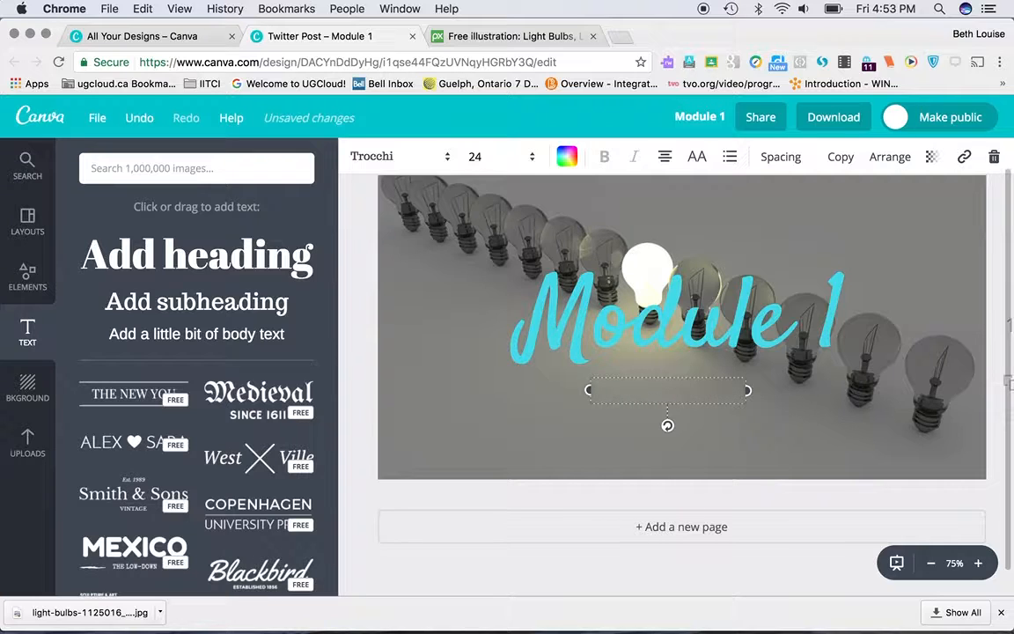
{"action": "type", "text": "Beth McEwen"}
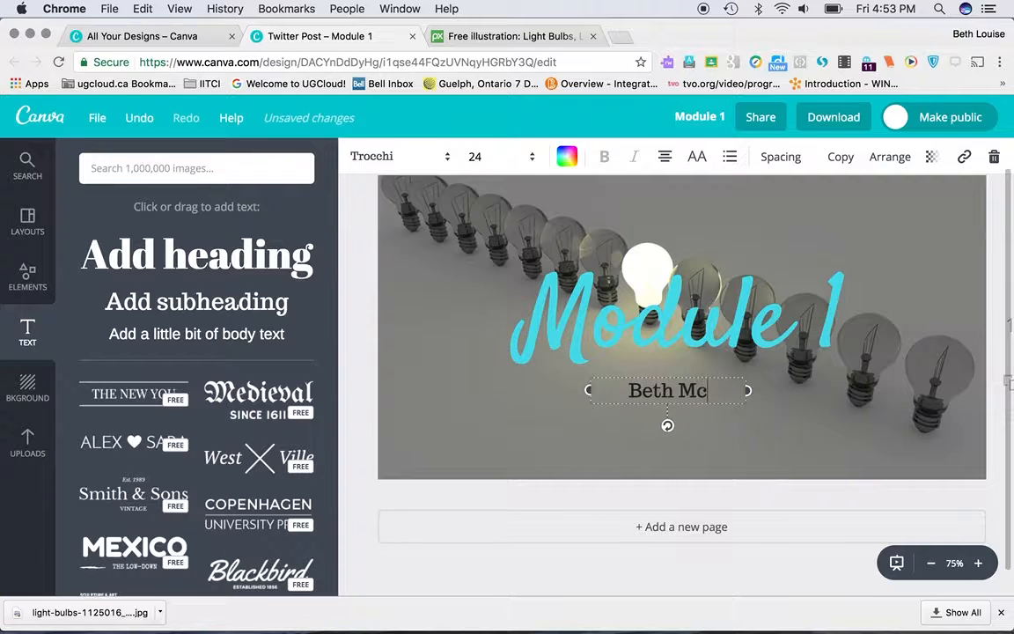
Step: Color the name subheading turquoise from the default palette to match the title
{"action": "left_click", "coordinate": [567, 158]}
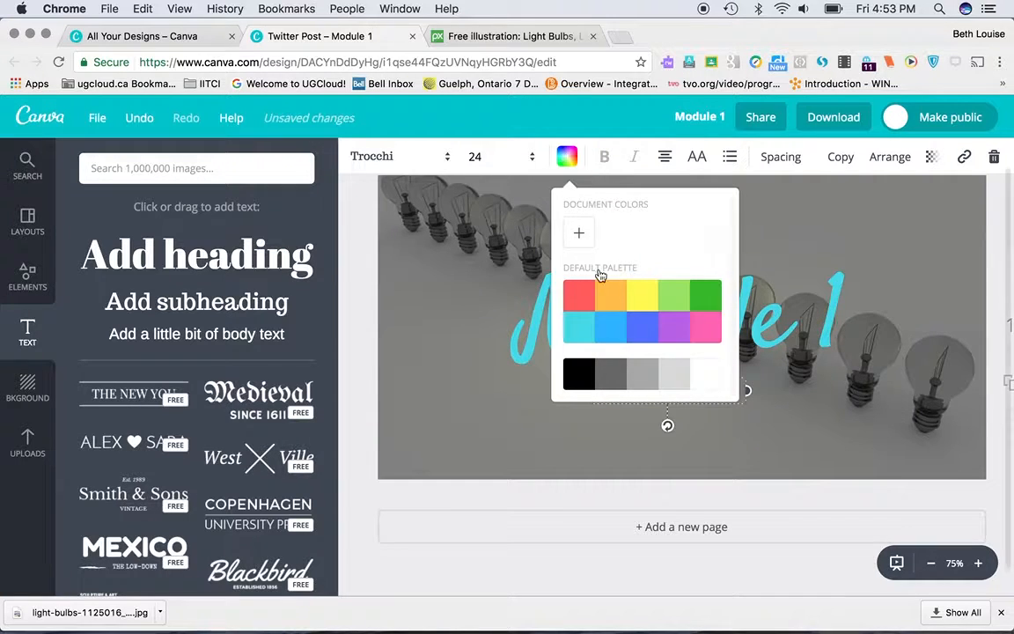
{"action": "left_click", "coordinate": [578, 336]}
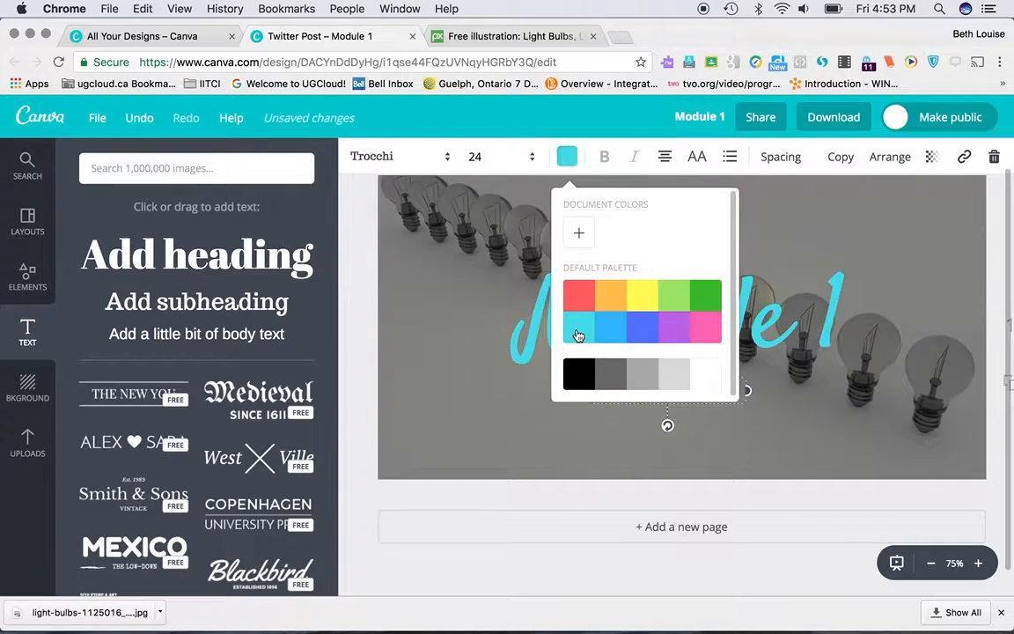
{"action": "left_click", "coordinate": [607, 425]}
{"action": "left_click", "coordinate": [675, 390]}
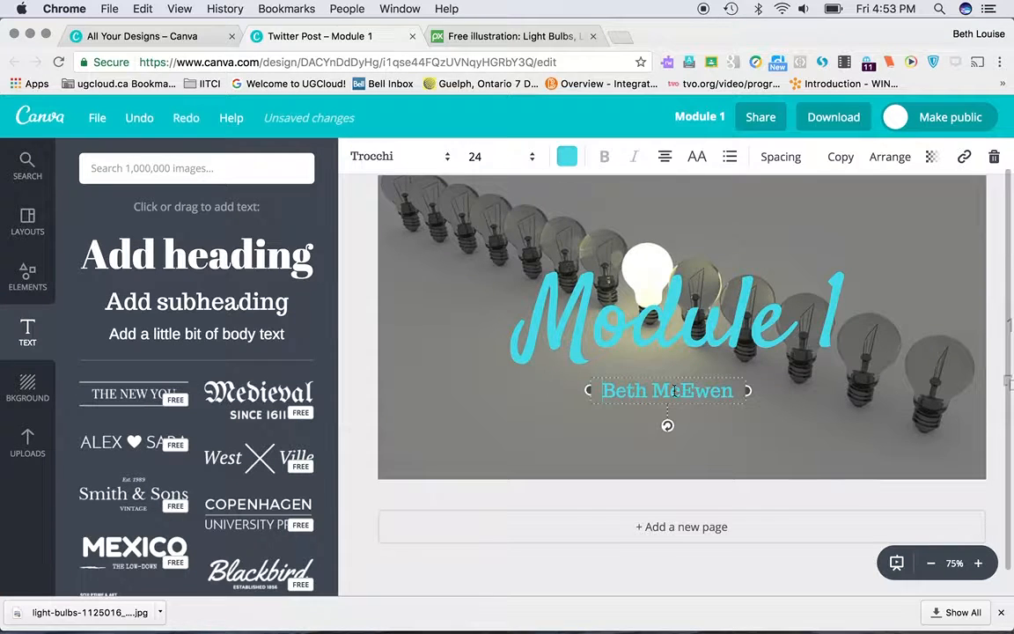
Step: Set the whole name subheading in the Satisfy font at size 28
{"action": "left_click_drag", "start_coordinate": [603, 388], "coordinate": [759, 390]}
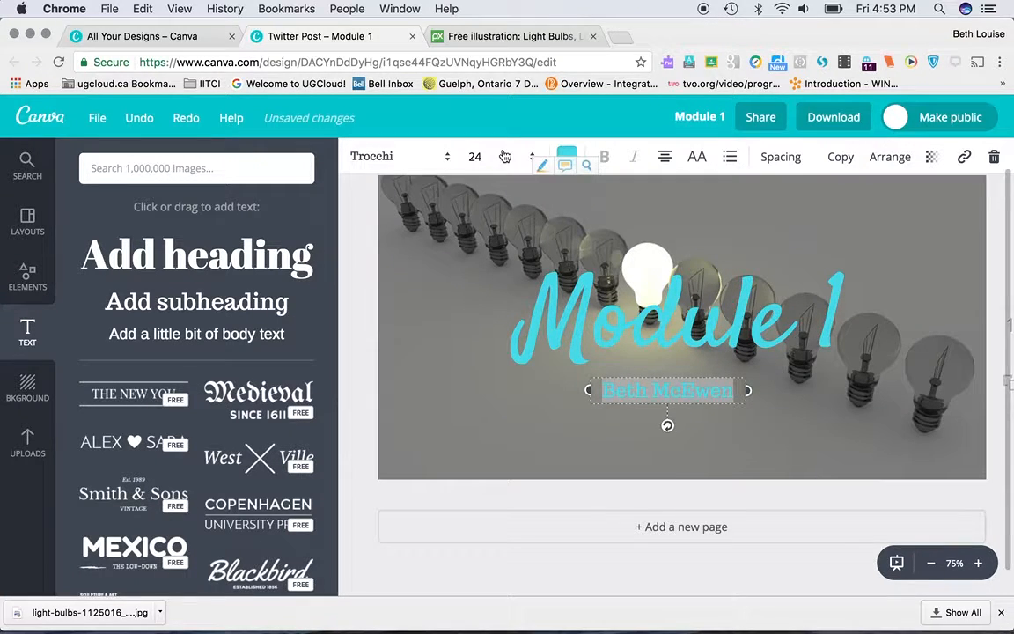
{"action": "left_click", "coordinate": [419, 159]}
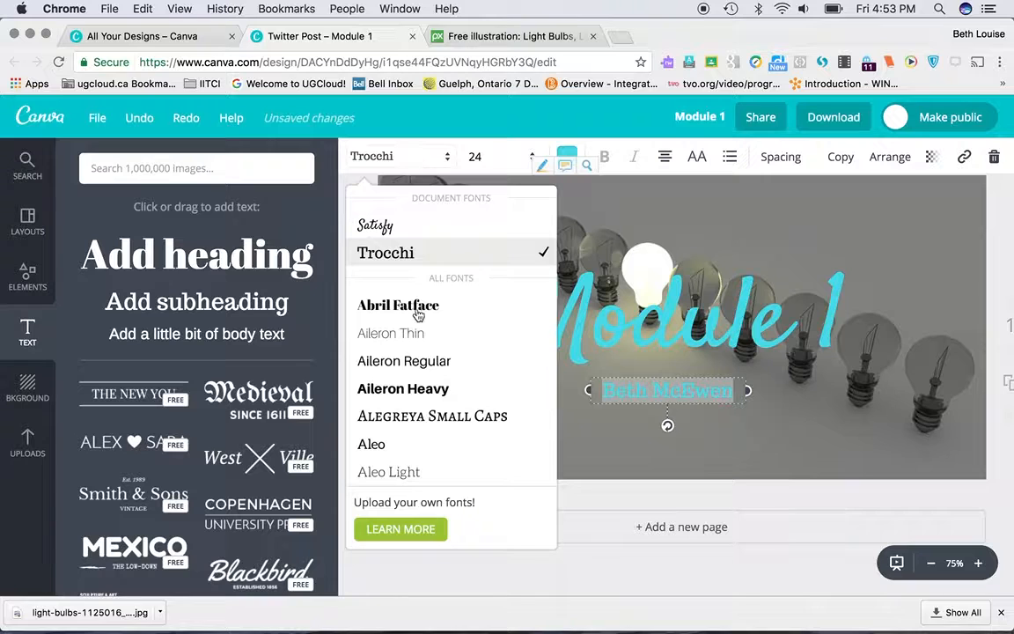
{"action": "left_click", "coordinate": [387, 226]}
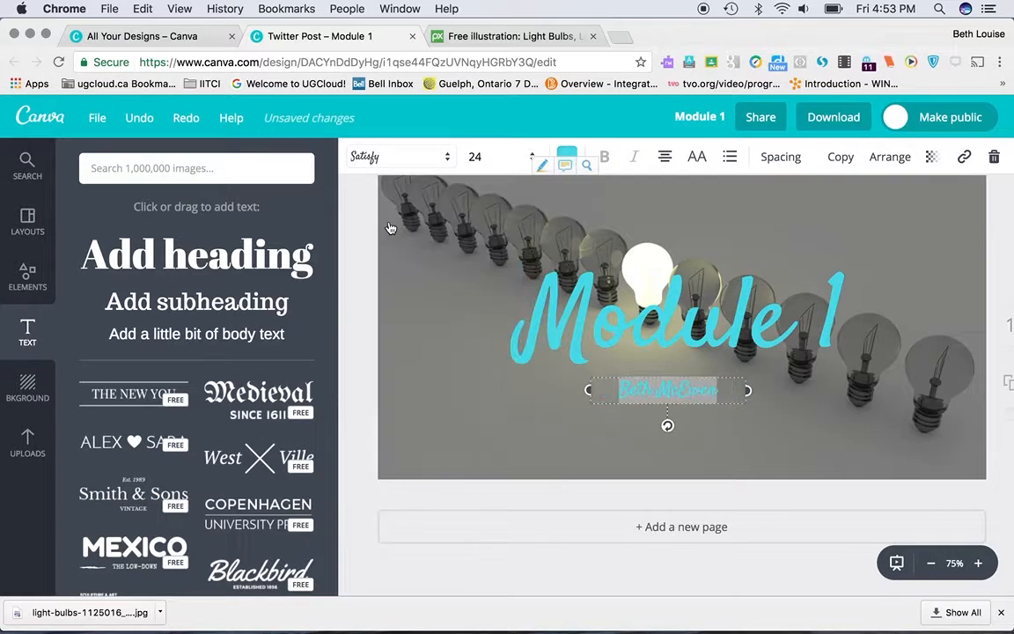
{"action": "left_click", "coordinate": [476, 159]}
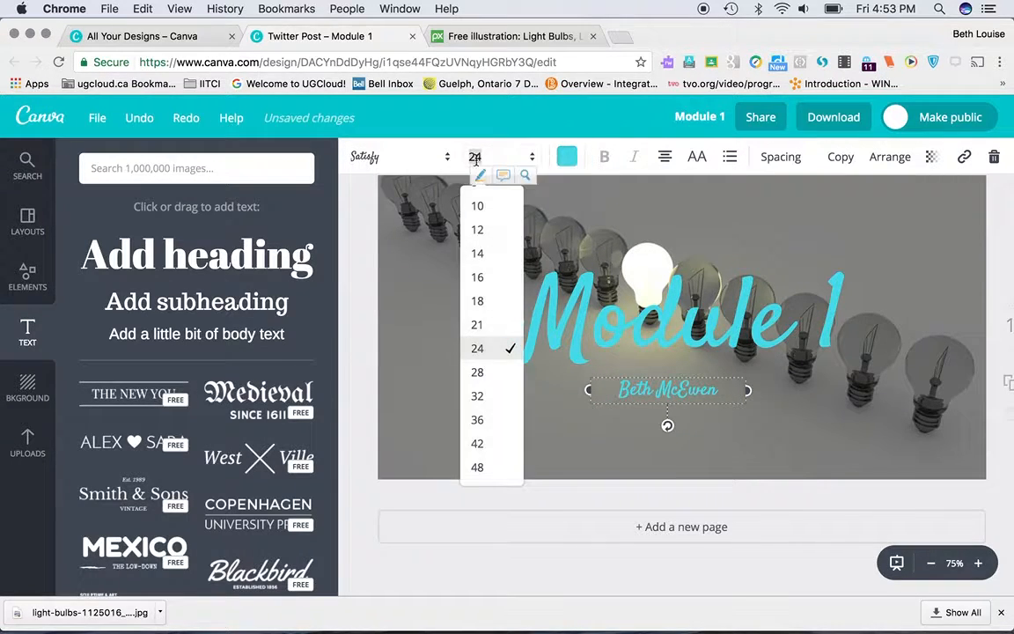
{"action": "left_click", "coordinate": [478, 372]}
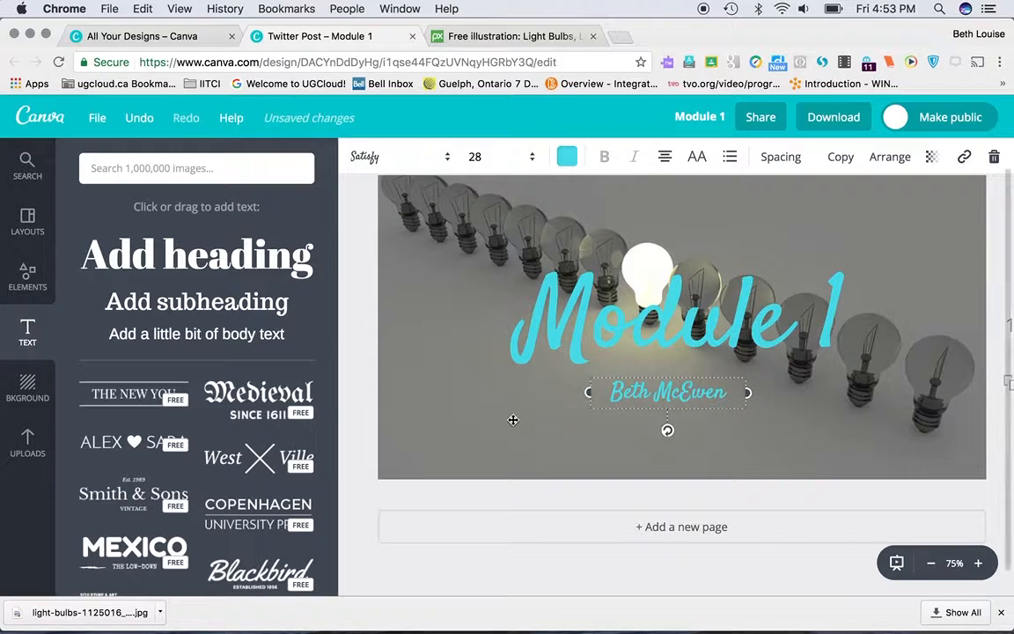
{"action": "left_click", "coordinate": [514, 420]}
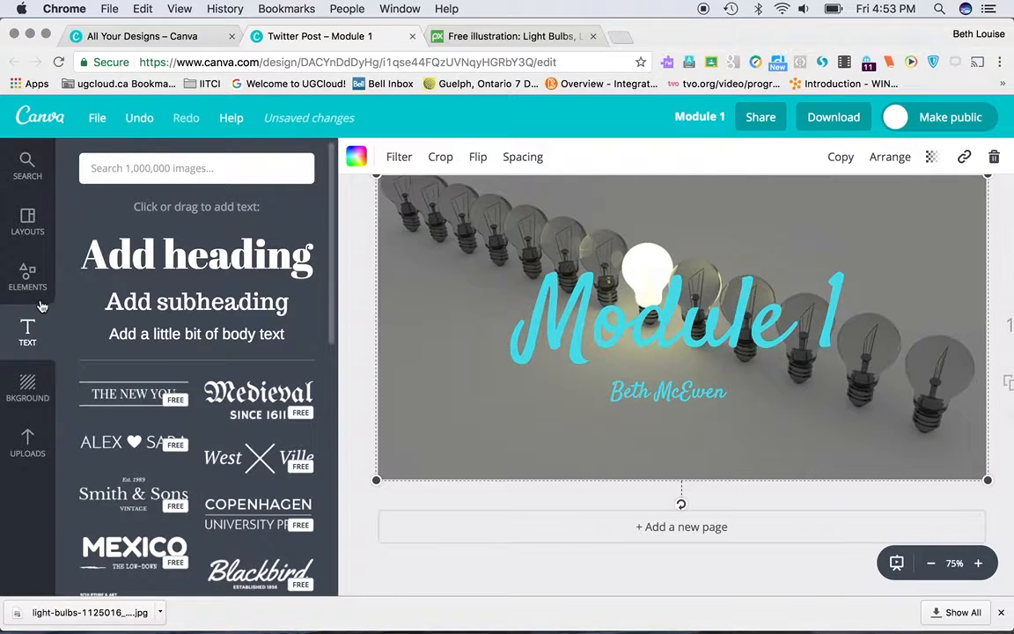
Step: Browse the free photos among the design elements and return to the element categories
{"action": "left_click", "coordinate": [26, 277]}
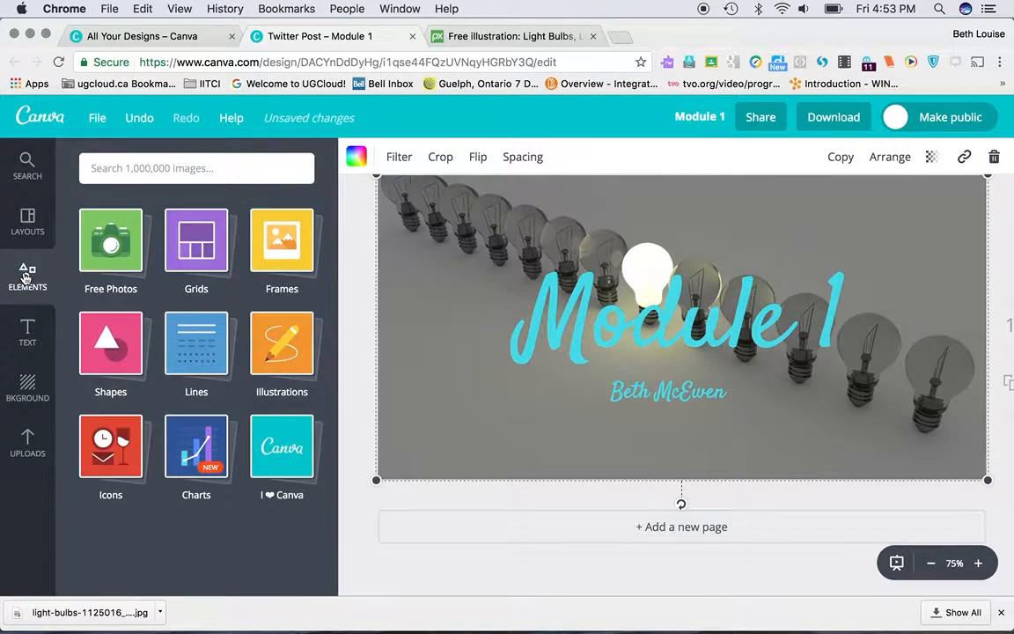
{"action": "left_click", "coordinate": [110, 245]}
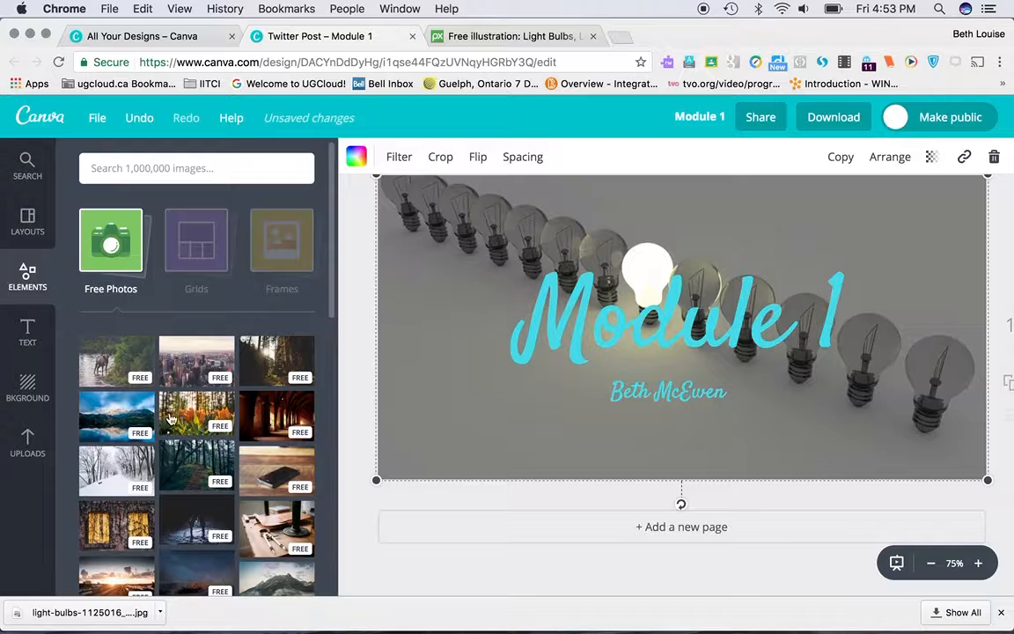
{"action": "scroll", "coordinate": [228, 493], "scroll_direction": "down", "scroll_amount": 5}
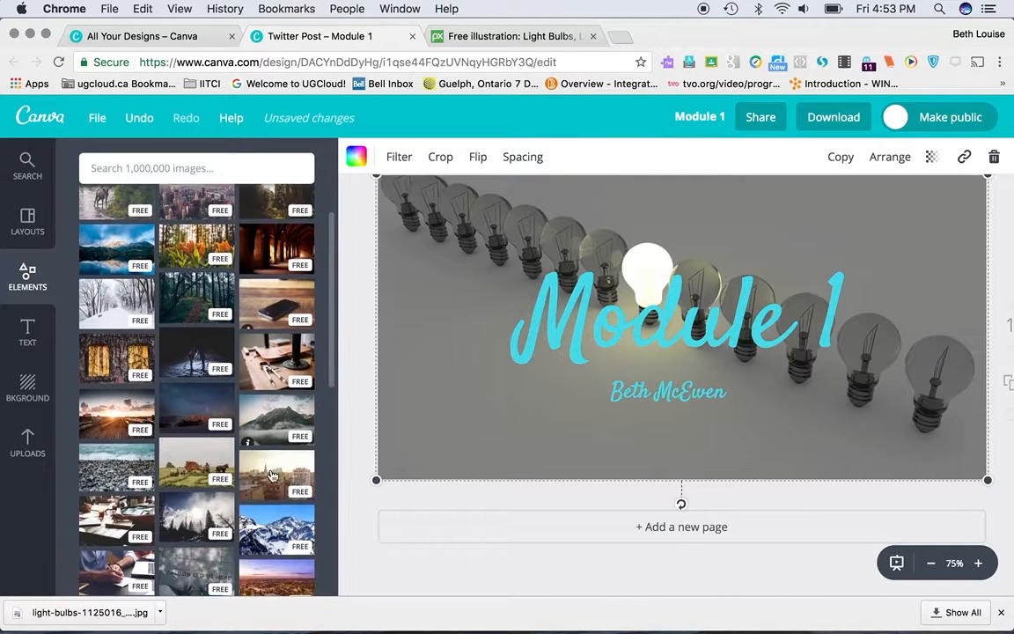
{"action": "scroll", "coordinate": [272, 476], "scroll_direction": "up", "scroll_amount": 5}
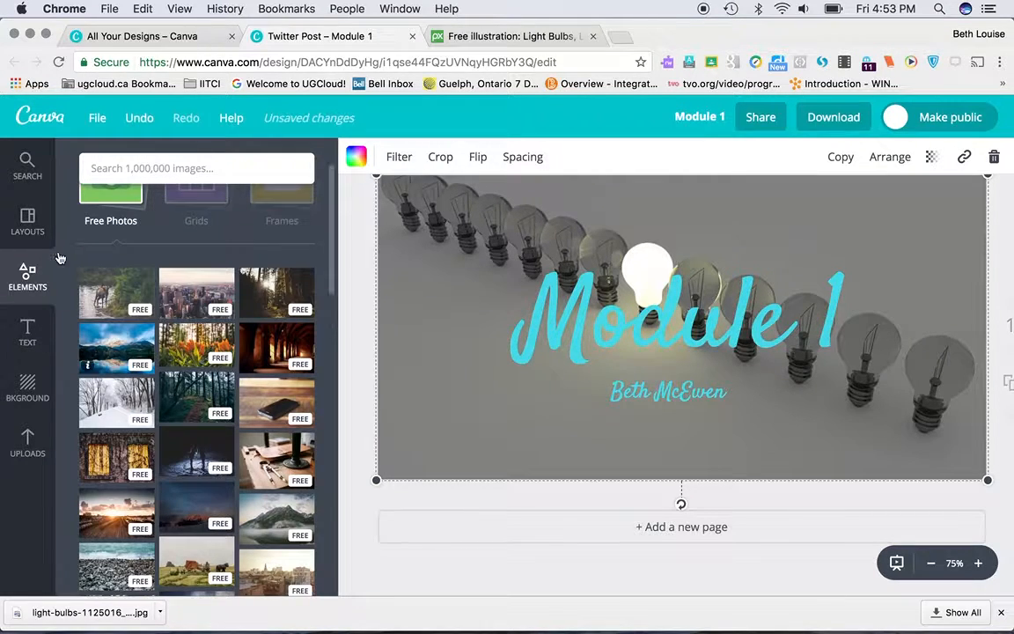
{"action": "scroll", "coordinate": [163, 273], "scroll_direction": "up", "scroll_amount": 2}
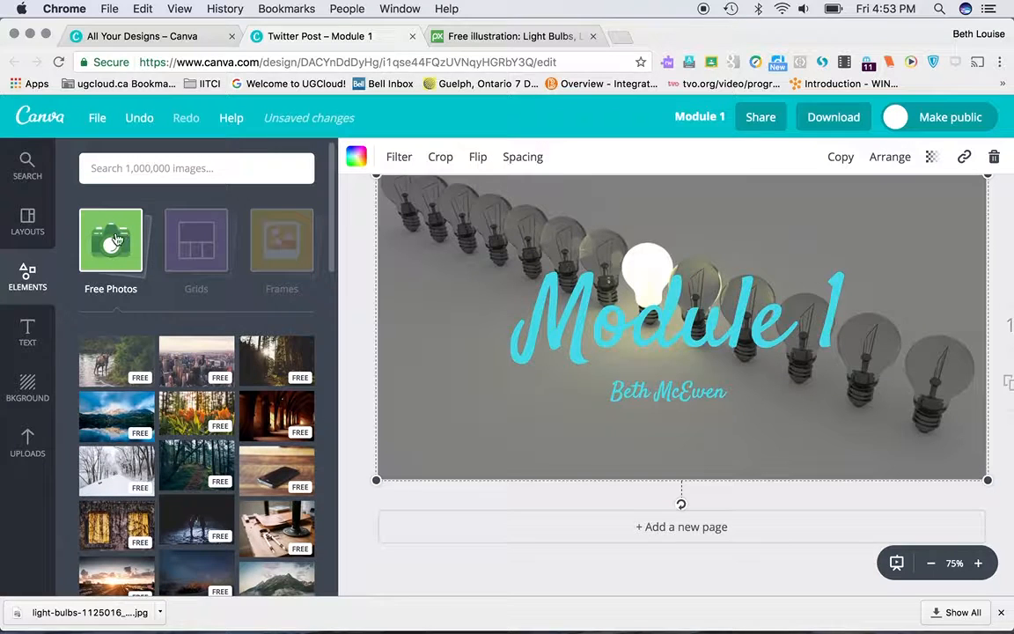
{"action": "left_click", "coordinate": [117, 306]}
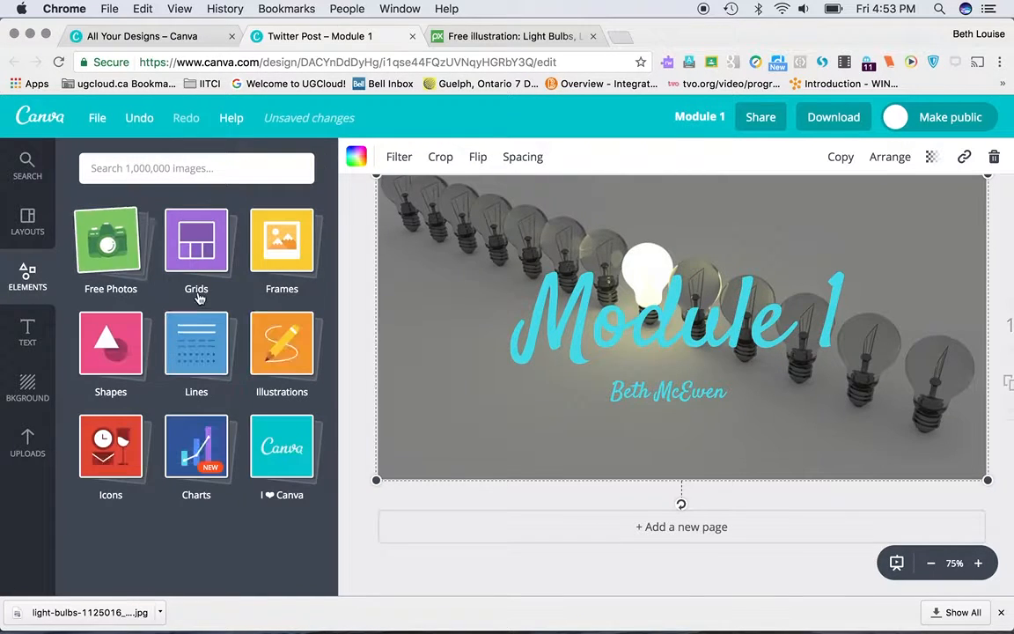
Step: Find the red brain outline among the free icons and add it to the design
{"action": "left_click", "coordinate": [109, 465]}
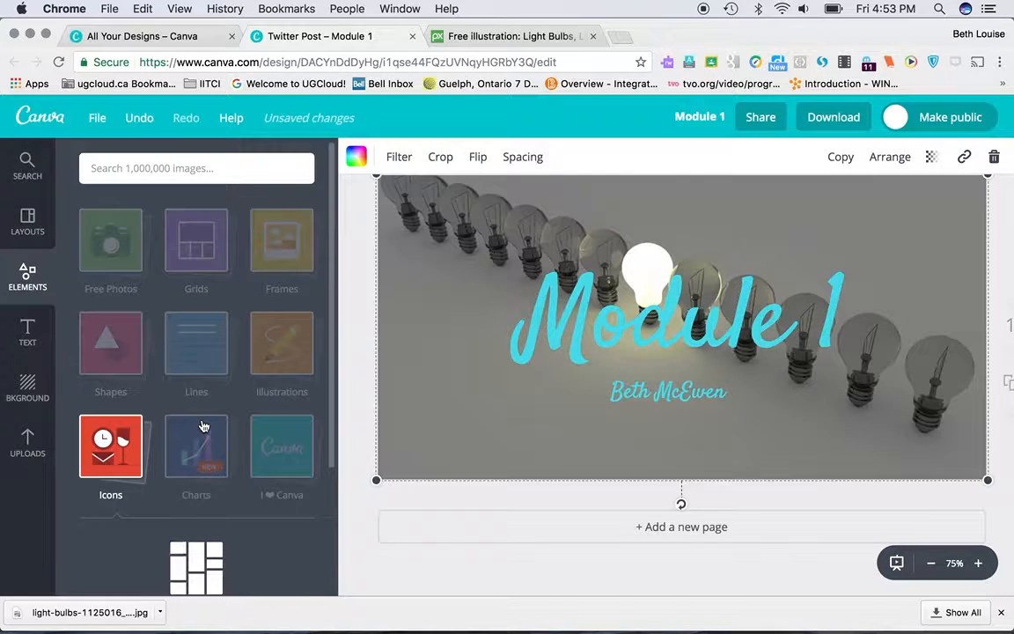
{"action": "scroll", "coordinate": [204, 426], "scroll_direction": "down", "scroll_amount": 3}
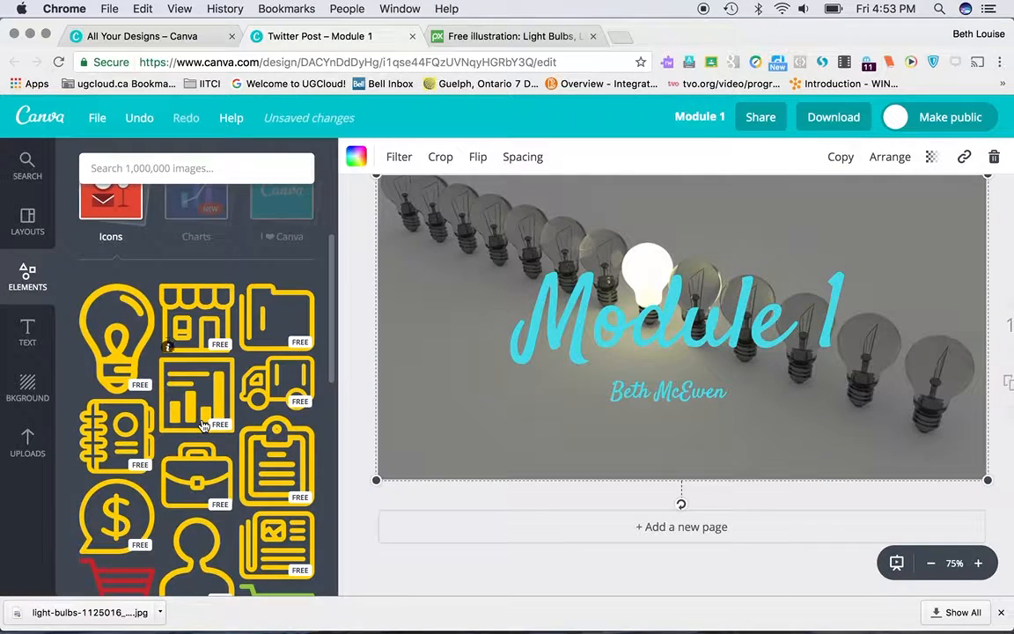
{"action": "scroll", "coordinate": [203, 426], "scroll_direction": "down", "scroll_amount": 3}
{"action": "scroll", "coordinate": [201, 426], "scroll_direction": "down", "scroll_amount": 3}
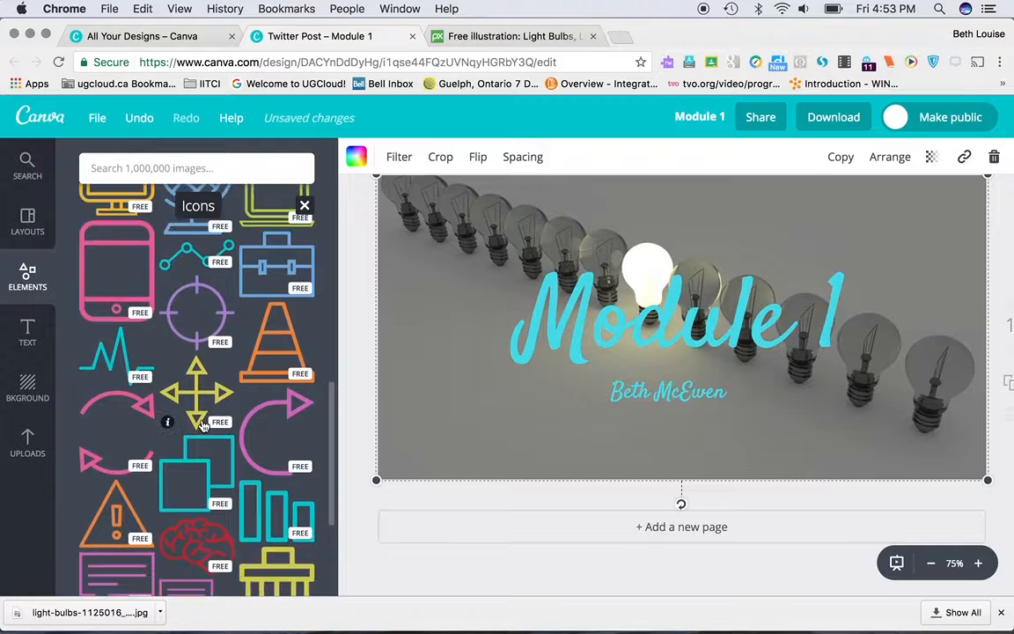
{"action": "scroll", "coordinate": [202, 426], "scroll_direction": "down", "scroll_amount": 2}
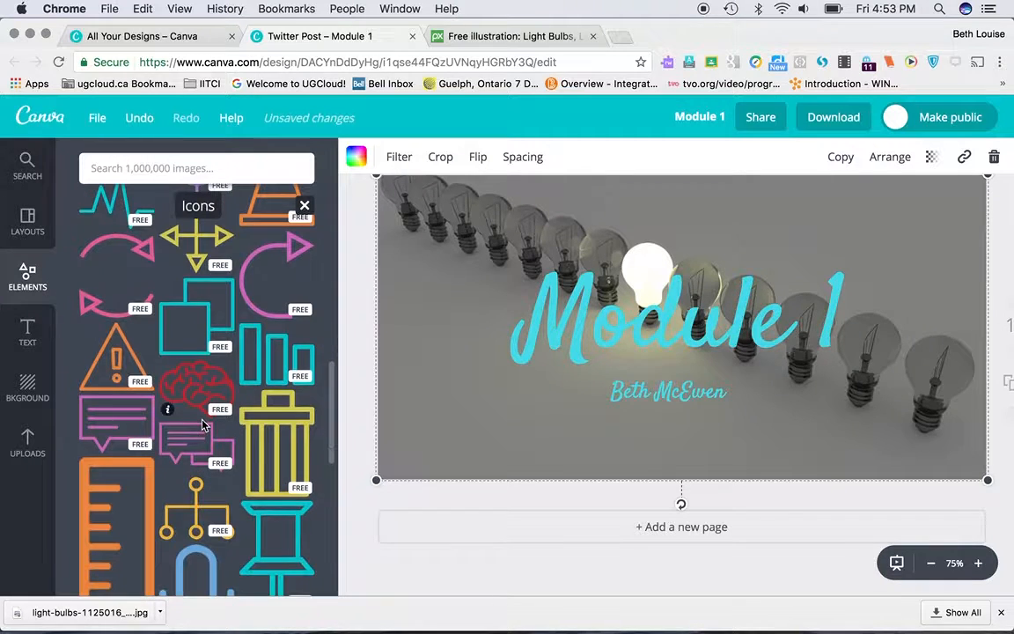
{"action": "left_click", "coordinate": [195, 387]}
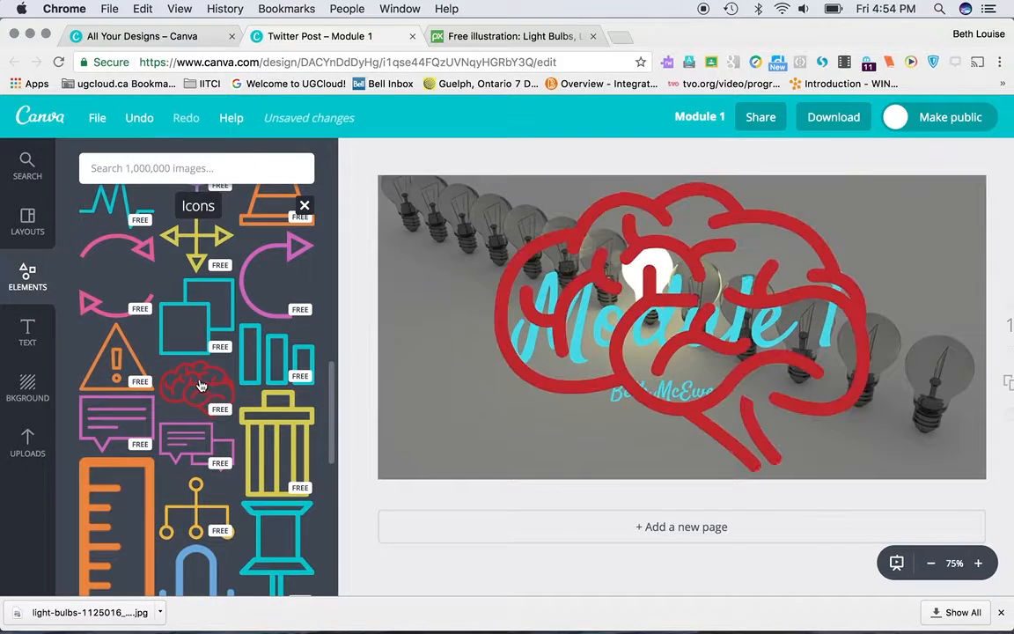
Step: Shrink the front brain icon to about a quarter of its width at the design's lower right and rotate it nearly upside down
{"action": "left_click_drag", "start_coordinate": [621, 254], "coordinate": [623, 252]}
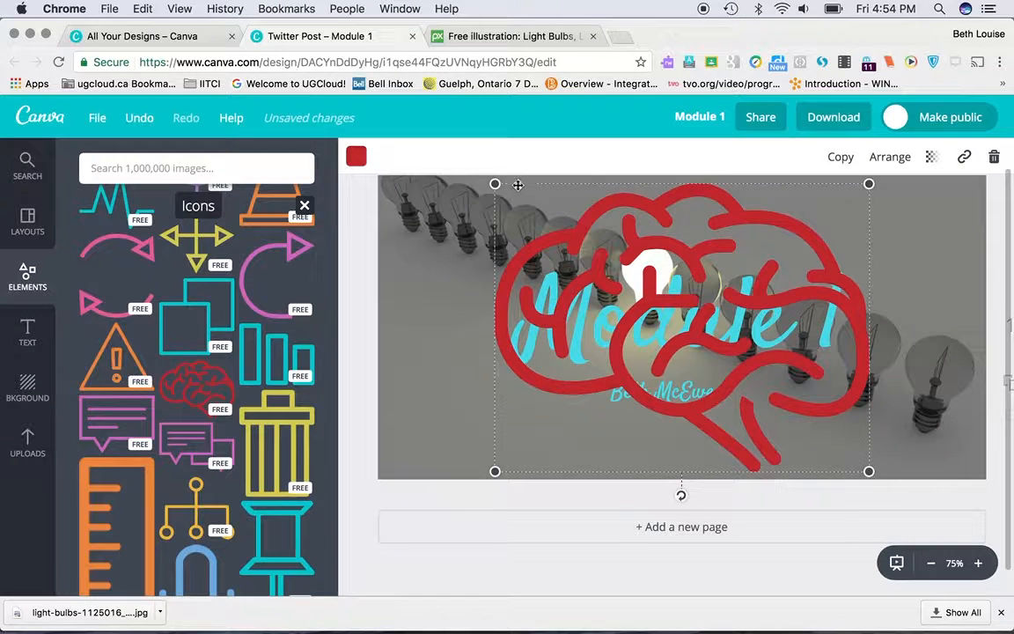
{"action": "left_click_drag", "start_coordinate": [645, 329], "coordinate": [755, 412]}
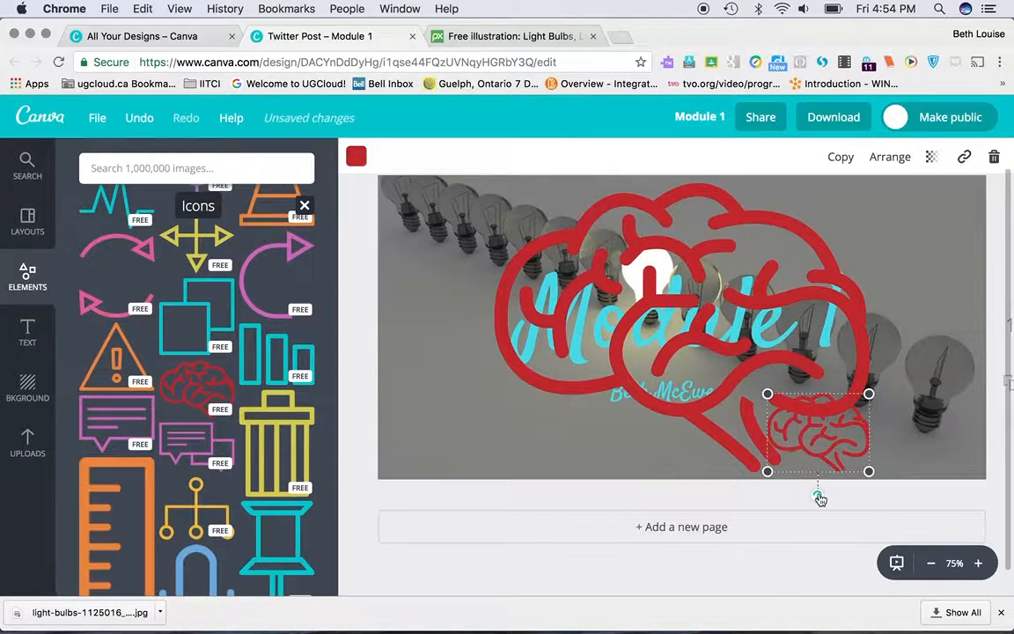
{"action": "left_click_drag", "start_coordinate": [819, 499], "coordinate": [744, 327]}
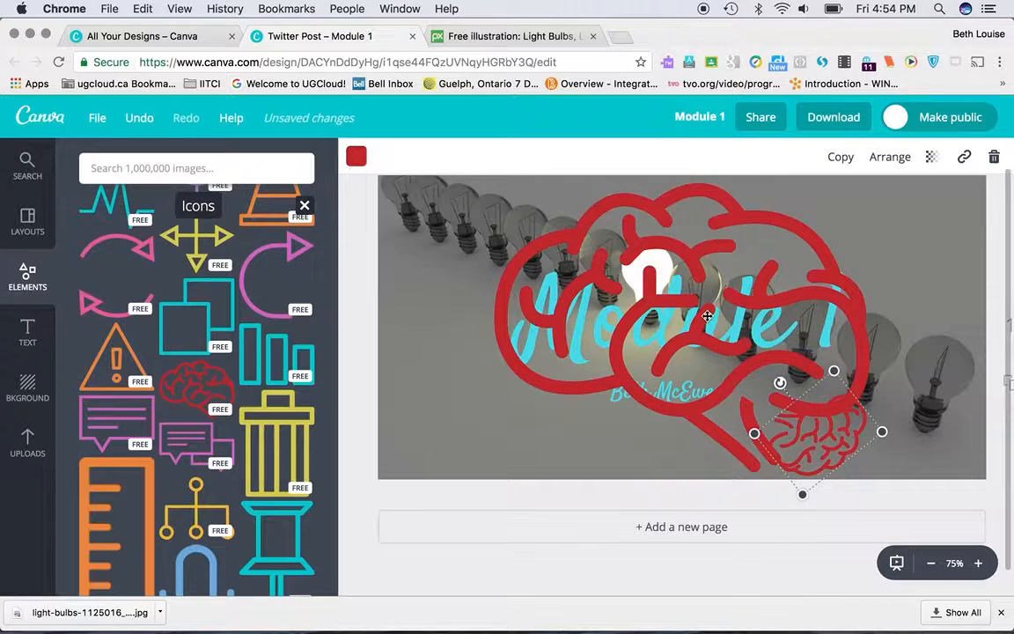
Step: Delete the large duplicate brain icon that covers the "Module 1" title
{"action": "left_click", "coordinate": [708, 315]}
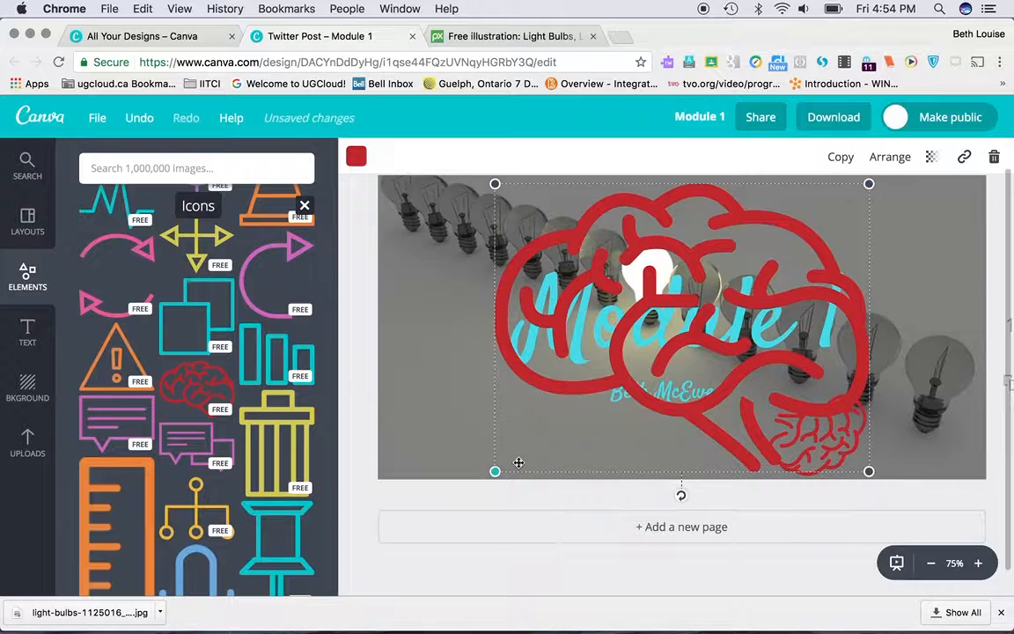
{"action": "key", "text": "Delete"}
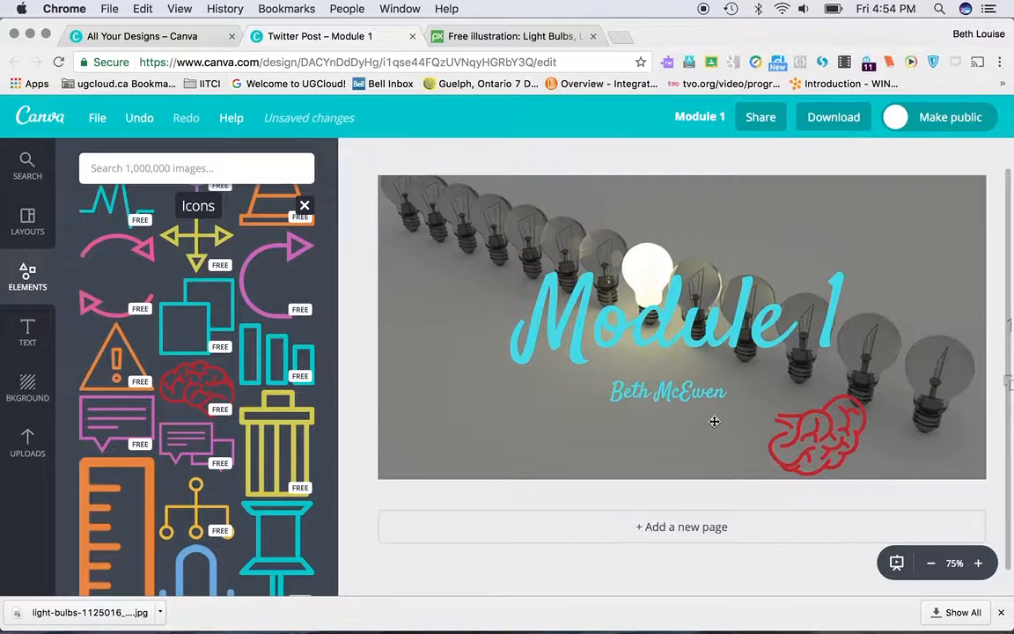
Step: Try the brain icon in blue, dark grey and purple from the default palette
{"action": "left_click", "coordinate": [836, 430]}
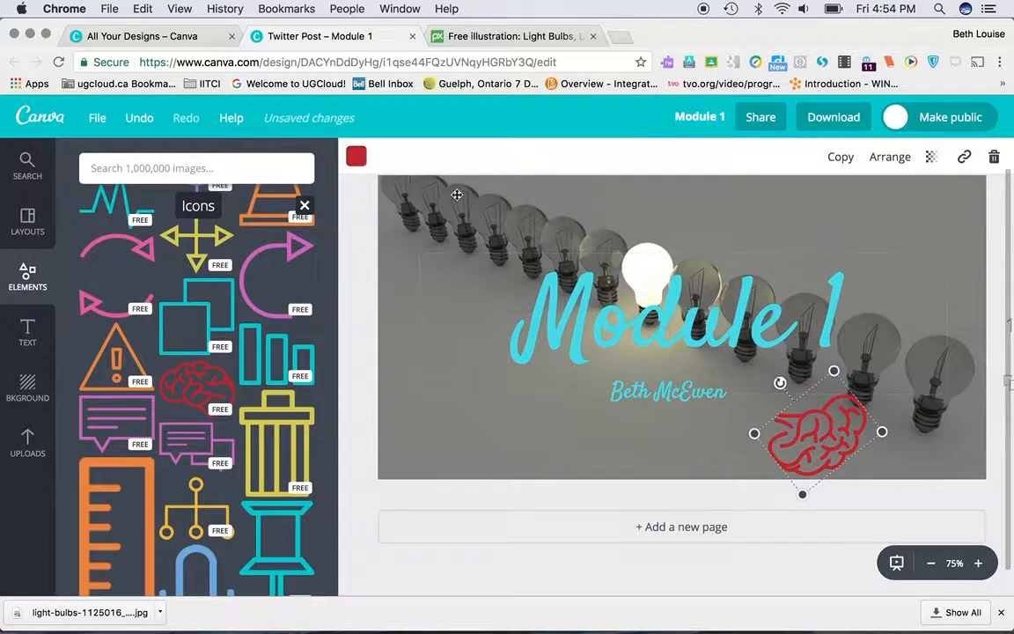
{"action": "left_click", "coordinate": [355, 161]}
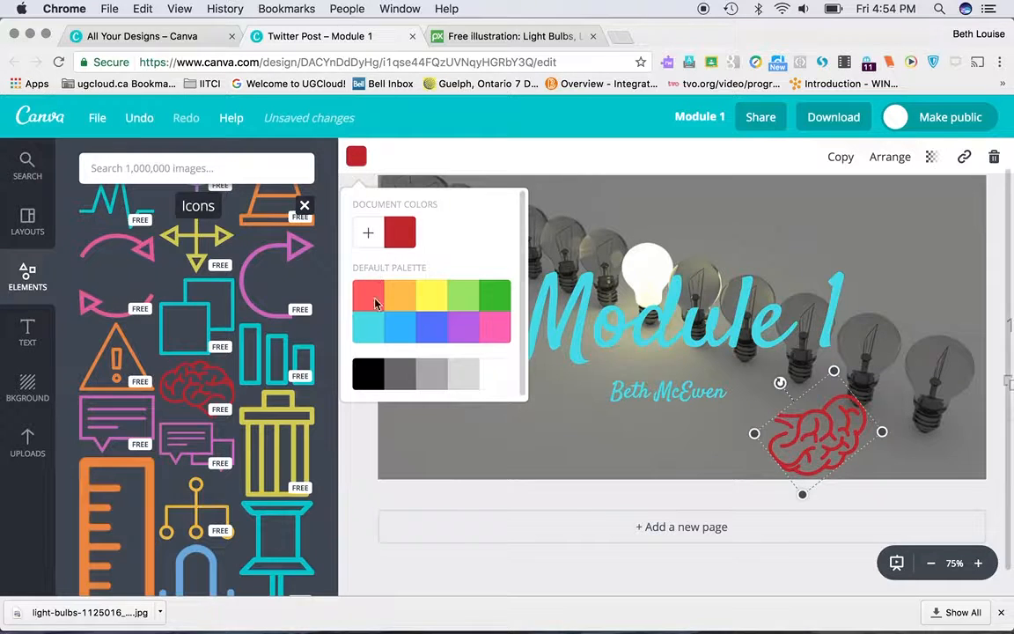
{"action": "left_click", "coordinate": [400, 339]}
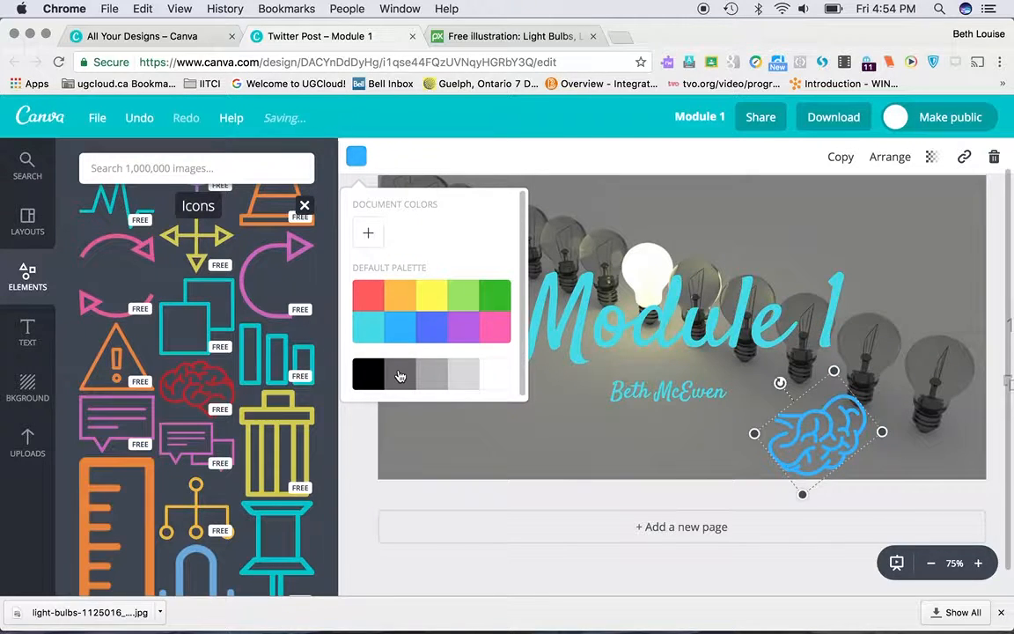
{"action": "left_click", "coordinate": [399, 375]}
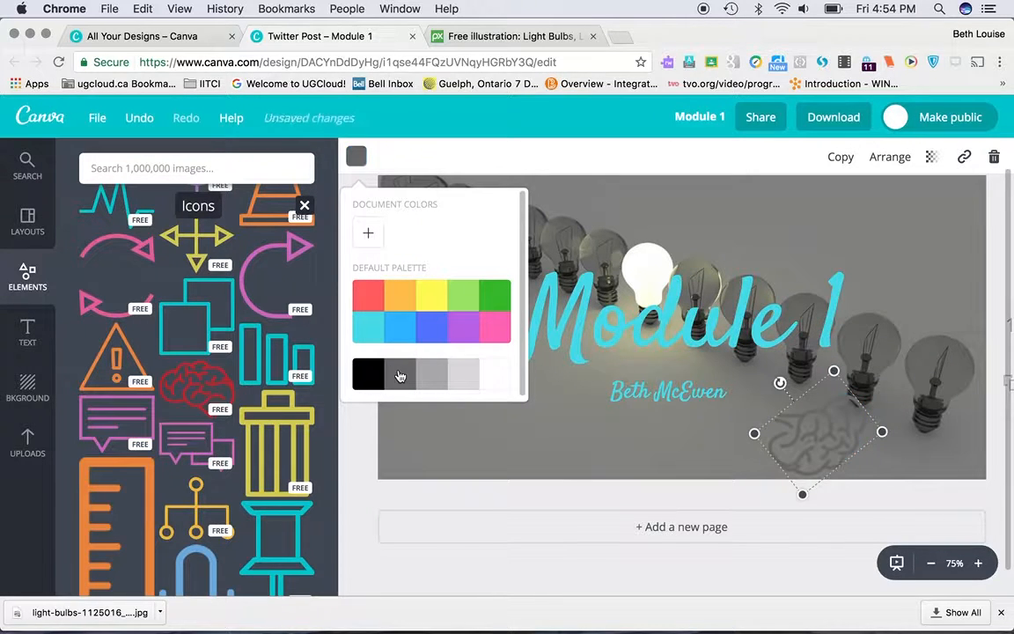
{"action": "left_click", "coordinate": [453, 330]}
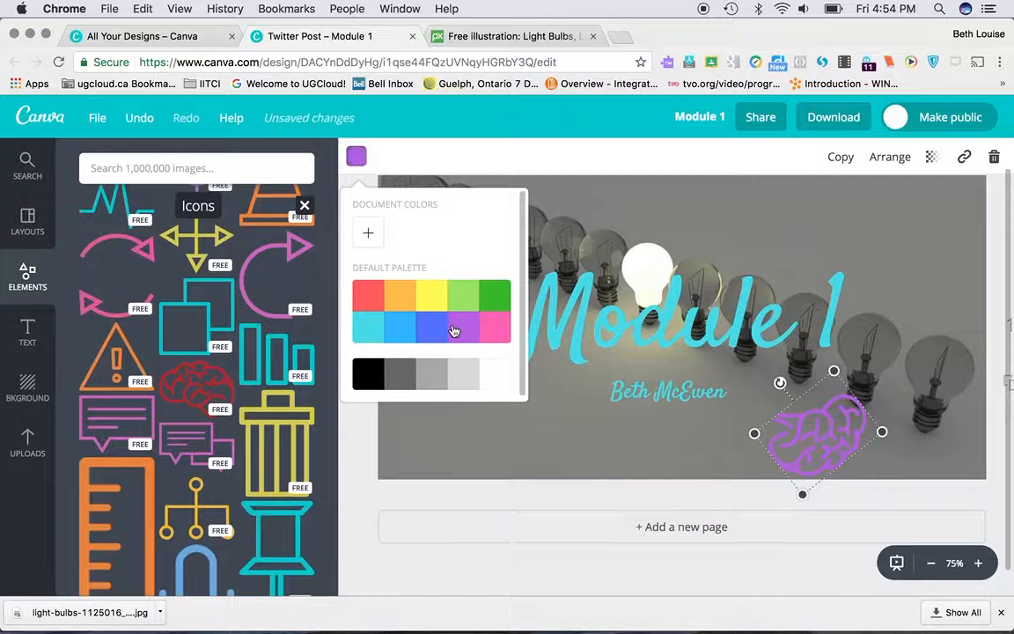
{"action": "left_click", "coordinate": [509, 412]}
Step: Delete the brain icon near the design's lower right
{"action": "left_click", "coordinate": [823, 428]}
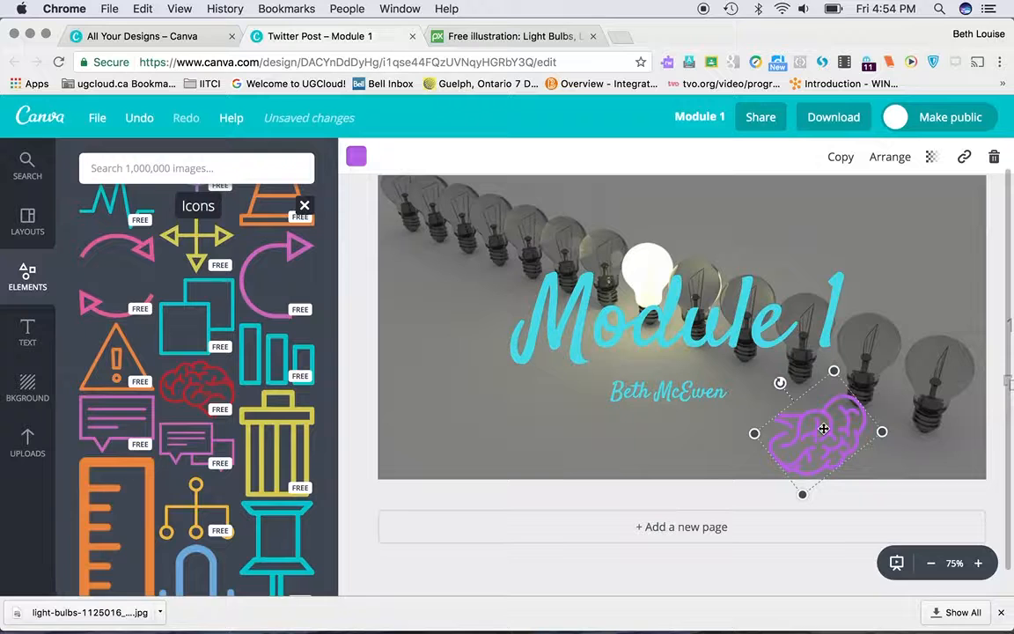
{"action": "key", "text": "Delete"}
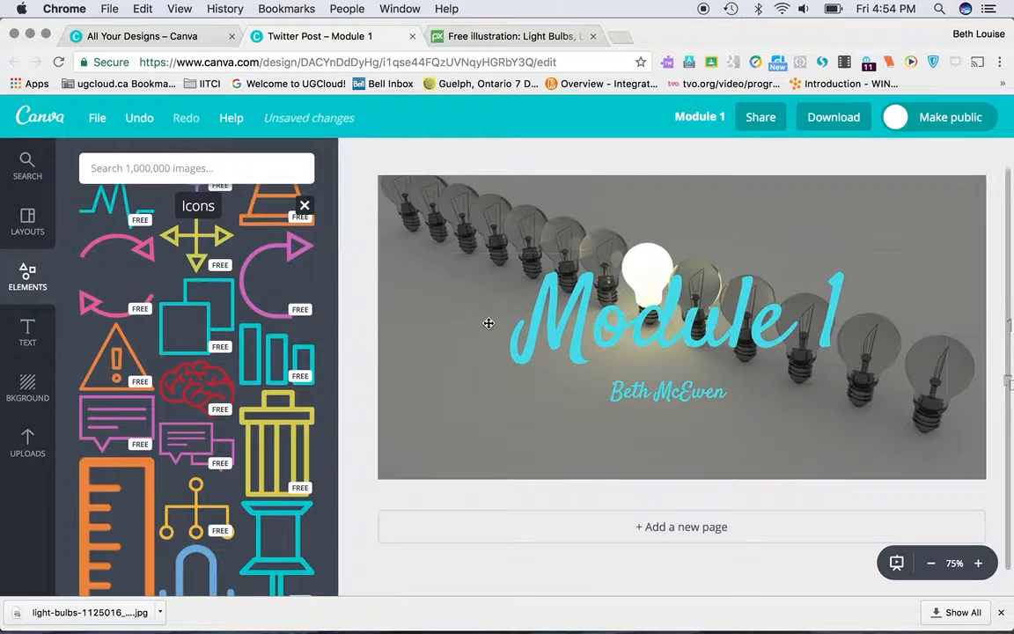
Step: Add the free teal triangle-patterned line from the Lines elements and place it below the author-name subheading
{"action": "left_click", "coordinate": [28, 278]}
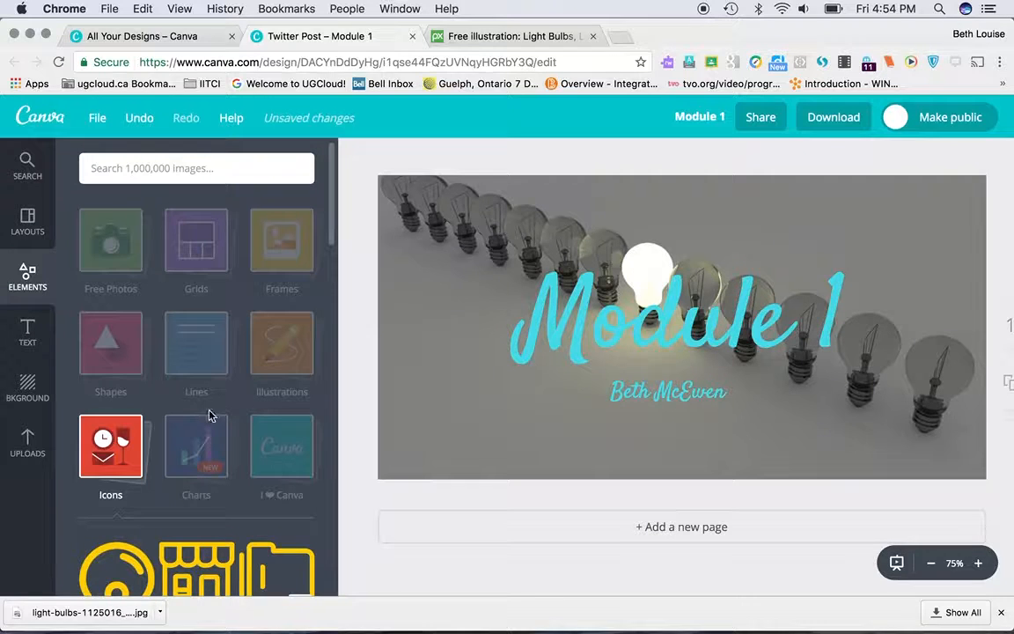
{"action": "left_click", "coordinate": [198, 343]}
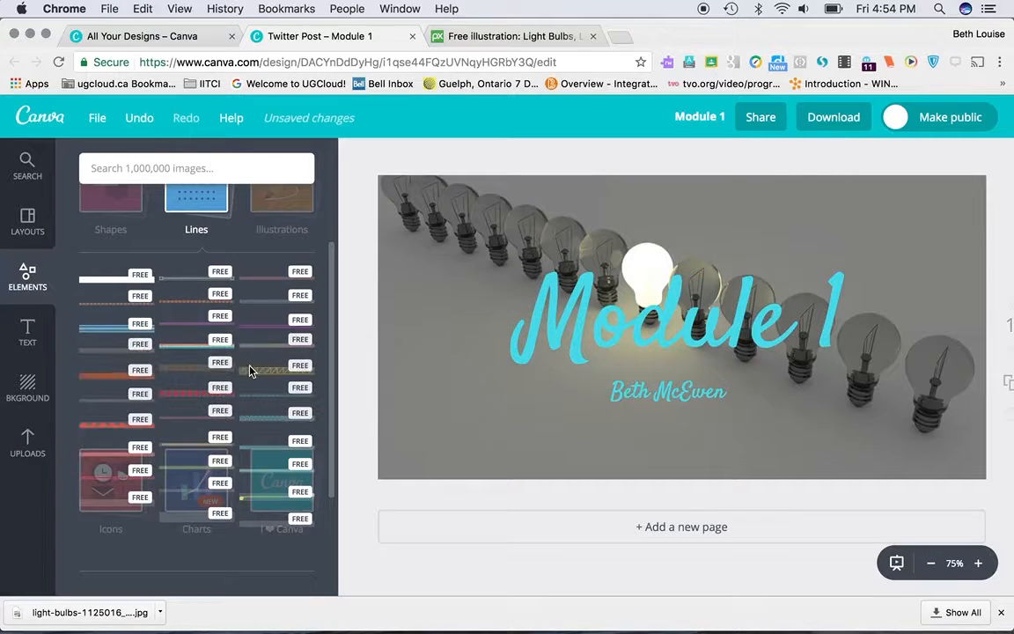
{"action": "scroll", "coordinate": [250, 371], "scroll_direction": "down", "scroll_amount": 2}
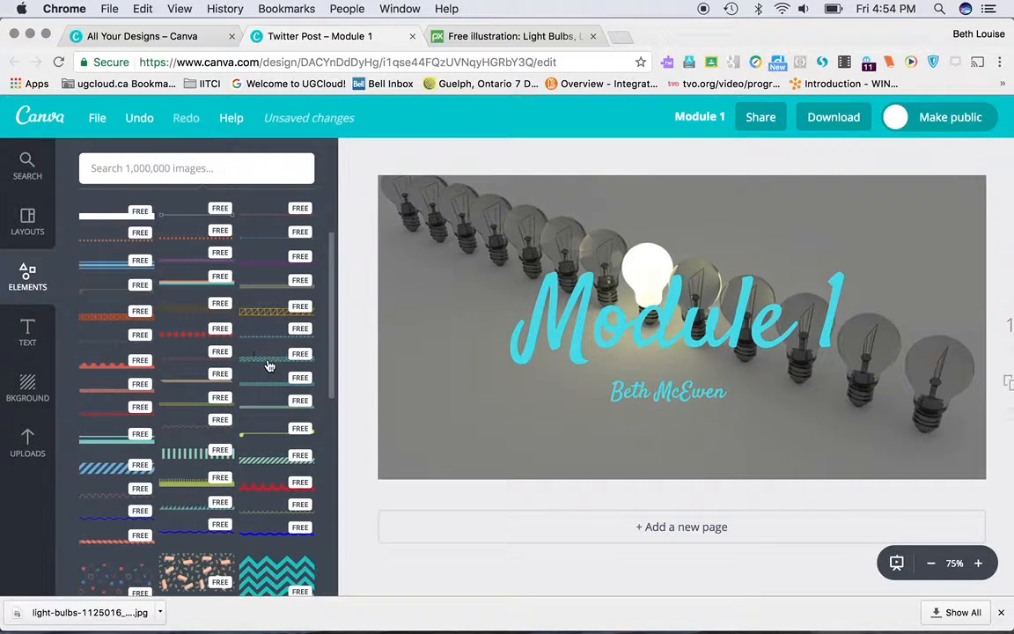
{"action": "left_click", "coordinate": [271, 365]}
{"action": "left_click_drag", "start_coordinate": [682, 327], "coordinate": [675, 433]}
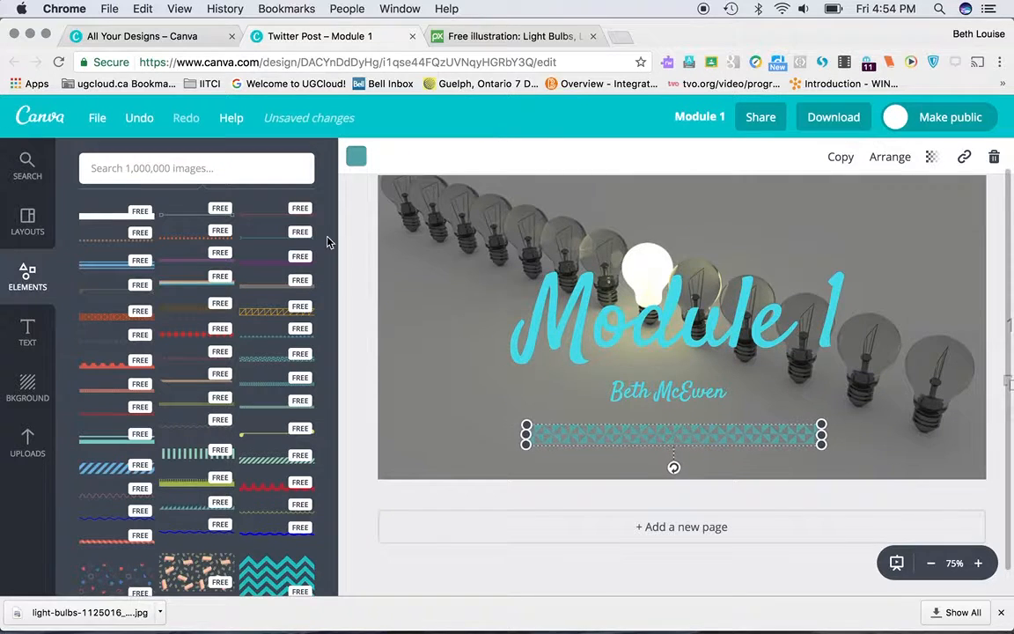
Step: Recolour the patterned line turquoise and stretch both of its ends to span most of the design's width
{"action": "left_click", "coordinate": [356, 157]}
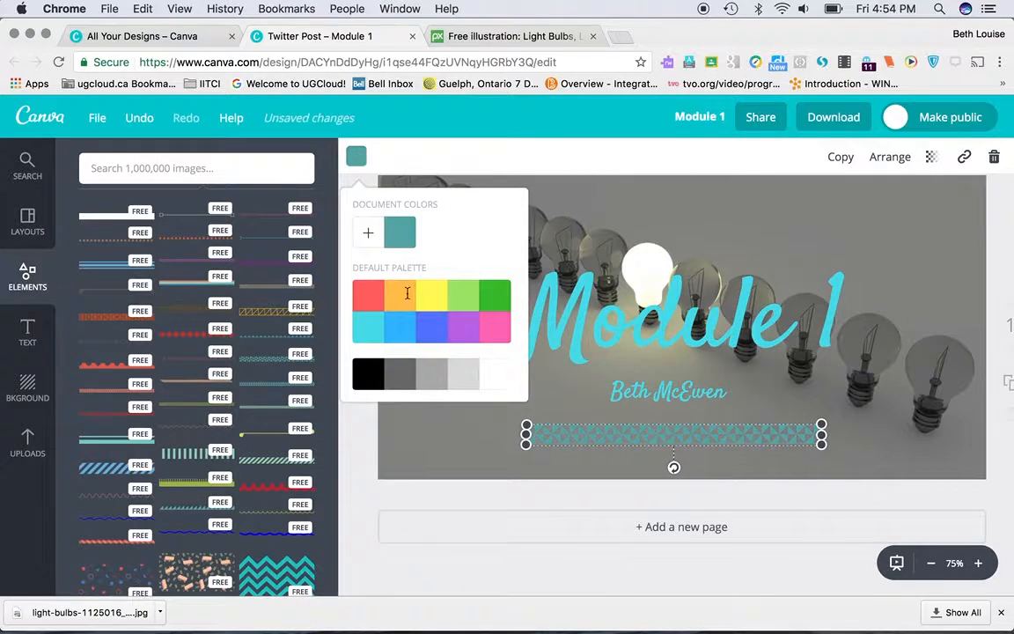
{"action": "left_click", "coordinate": [361, 335]}
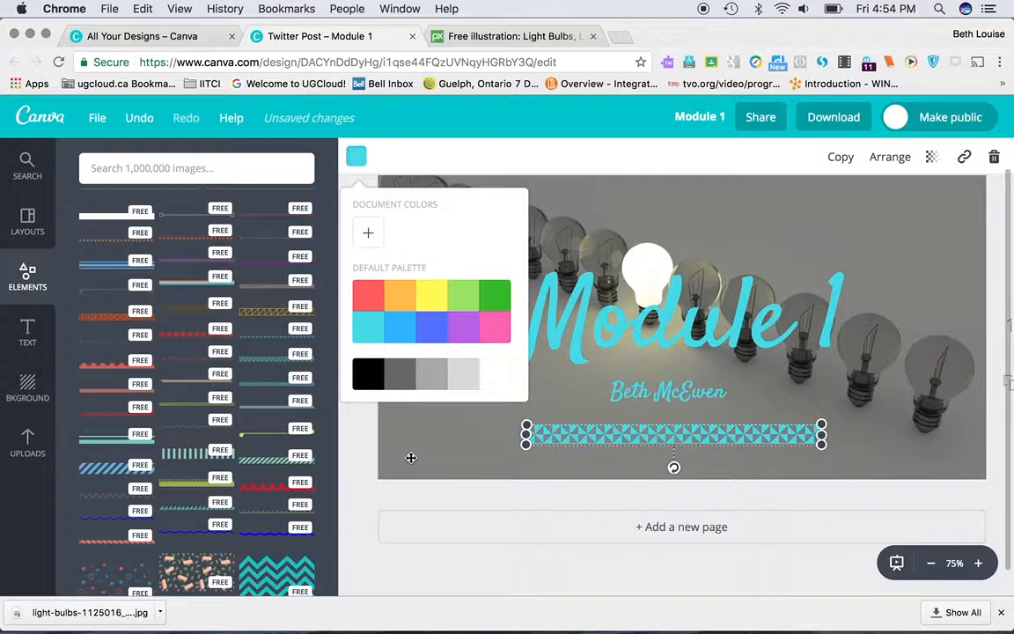
{"action": "left_click", "coordinate": [481, 455]}
{"action": "left_click", "coordinate": [525, 429]}
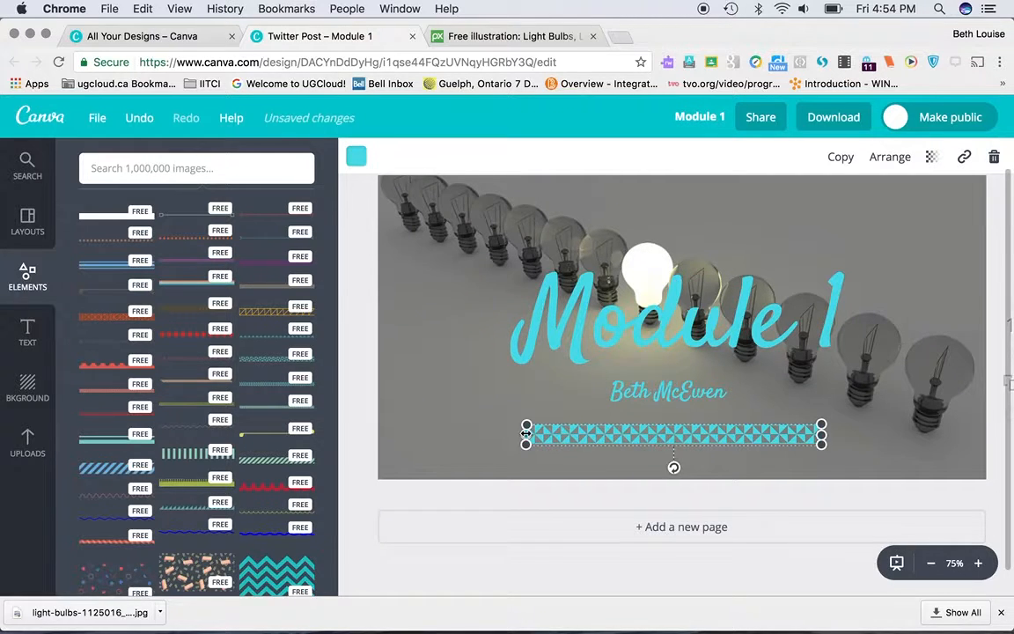
{"action": "left_click_drag", "start_coordinate": [526, 433], "coordinate": [402, 436]}
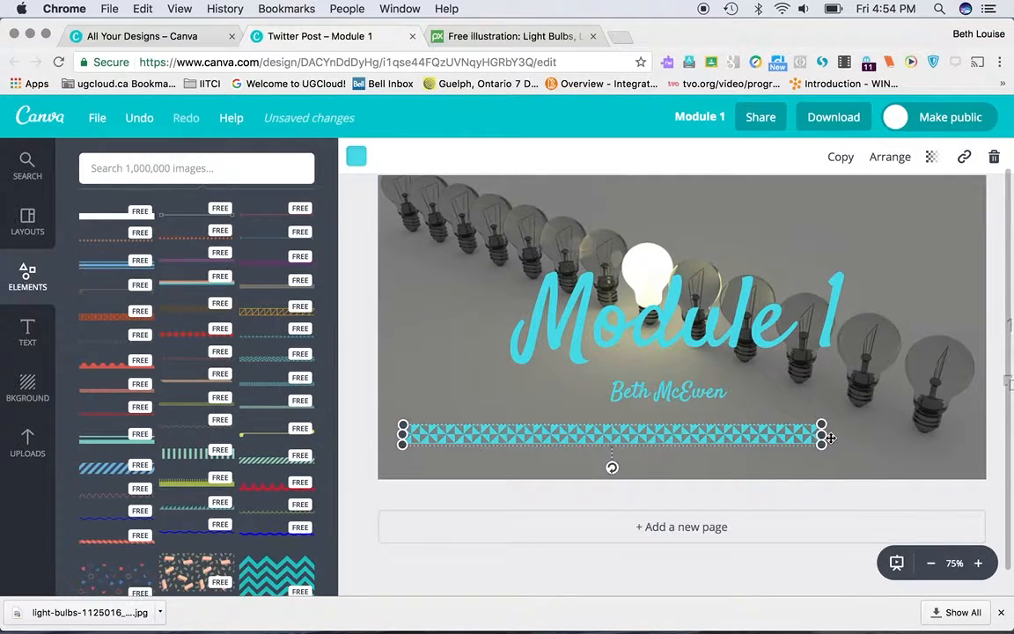
{"action": "left_click_drag", "start_coordinate": [826, 436], "coordinate": [932, 436]}
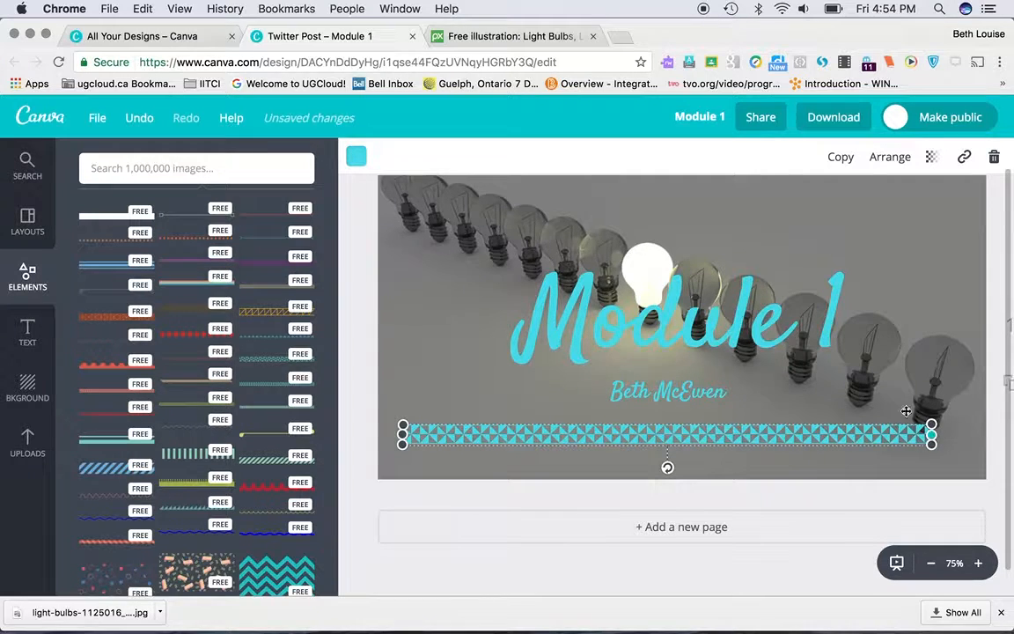
{"action": "left_click", "coordinate": [778, 400]}
Step: Delete the patterned line below the author-name subheading
{"action": "left_click", "coordinate": [760, 437]}
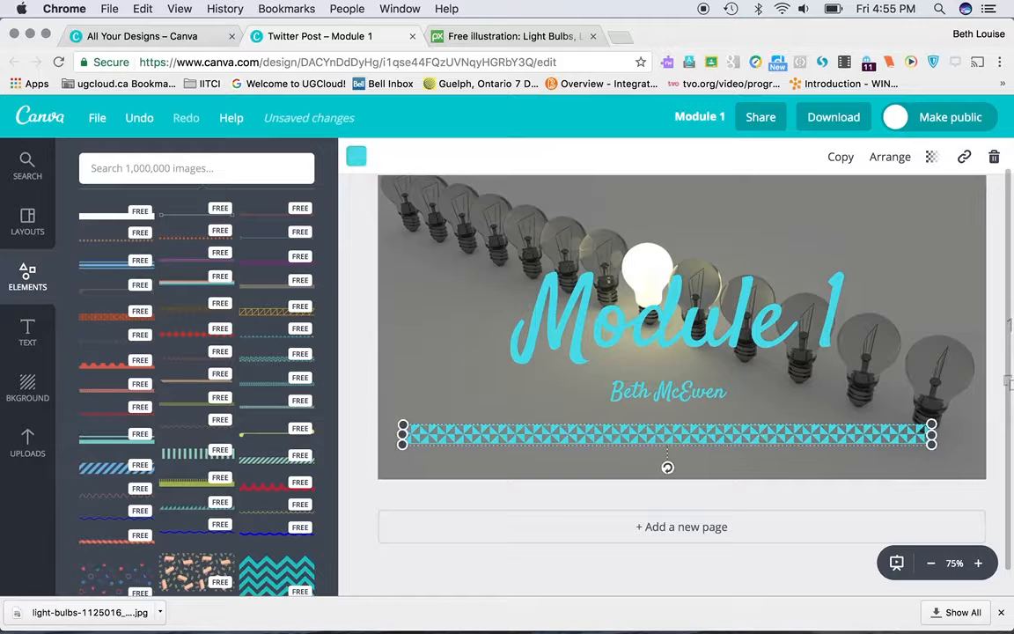
{"action": "key", "text": "Delete"}
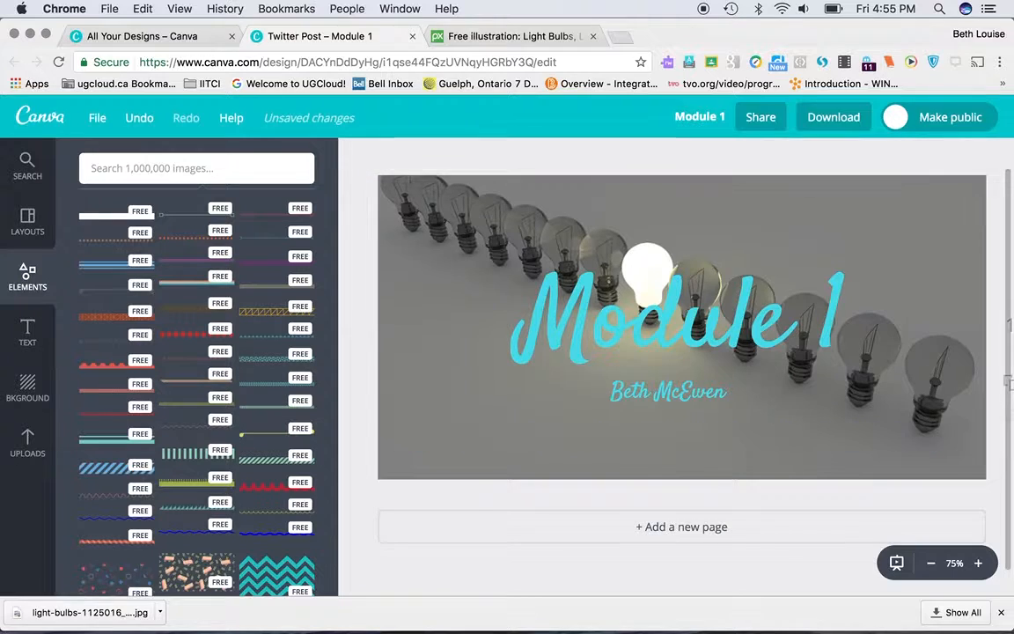
Step: Browse the free illustrations and add the popsicle with white stars on blue to the design
{"action": "left_click", "coordinate": [29, 275]}
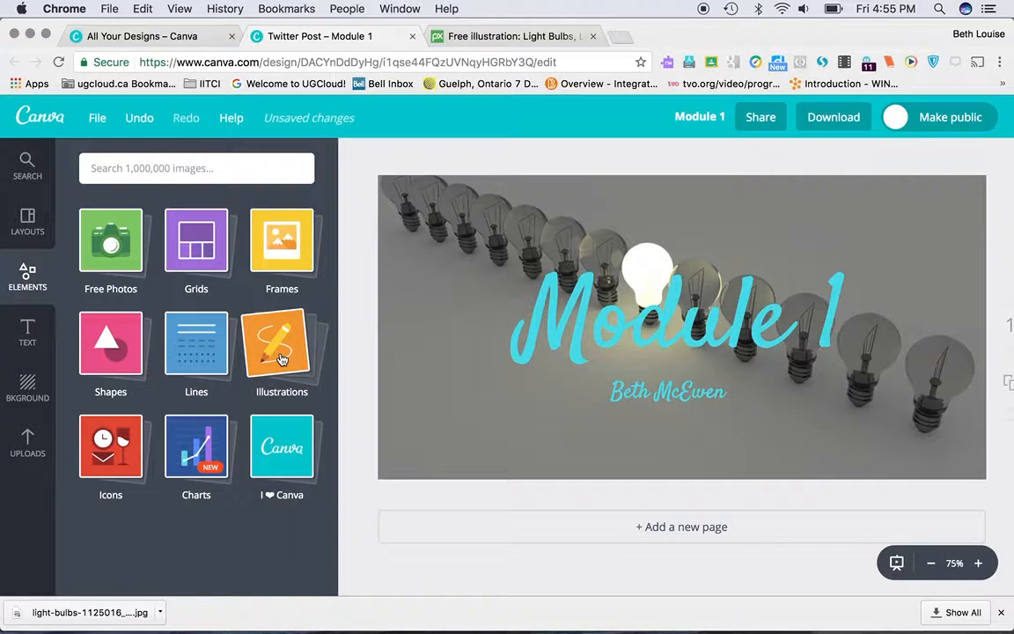
{"action": "left_click", "coordinate": [280, 358]}
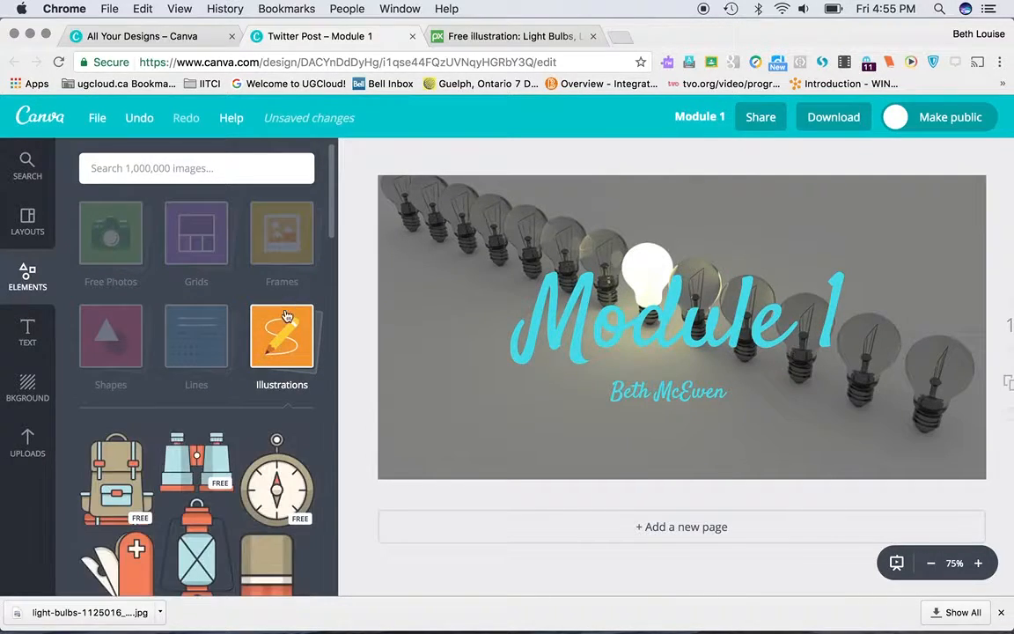
{"action": "scroll", "coordinate": [286, 329], "scroll_direction": "down", "scroll_amount": 5}
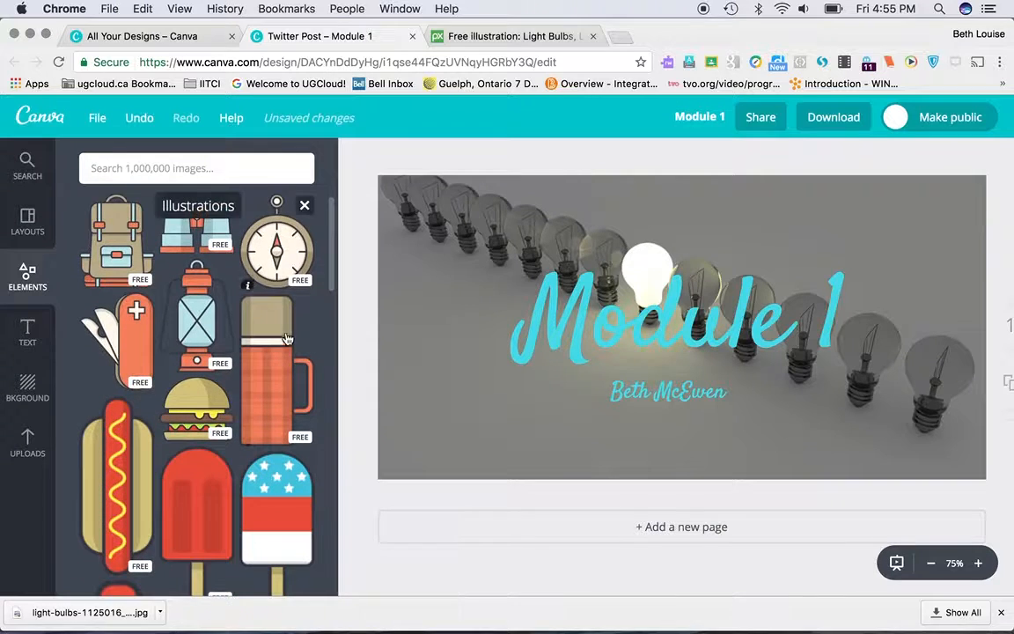
{"action": "scroll", "coordinate": [286, 342], "scroll_direction": "down", "scroll_amount": 3}
{"action": "scroll", "coordinate": [273, 396], "scroll_direction": "up", "scroll_amount": 3}
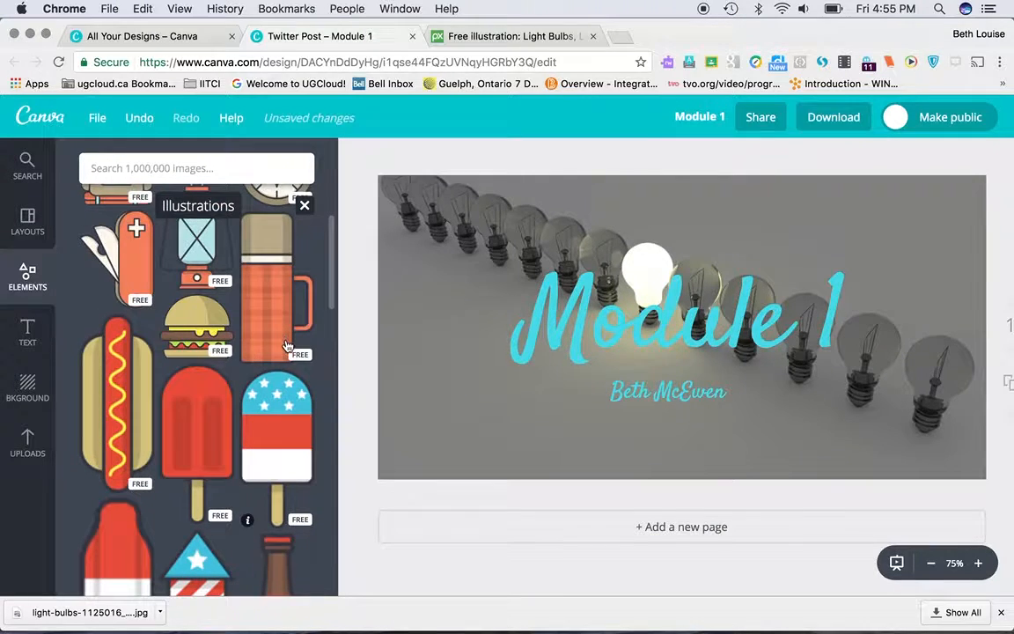
{"action": "left_click", "coordinate": [271, 421]}
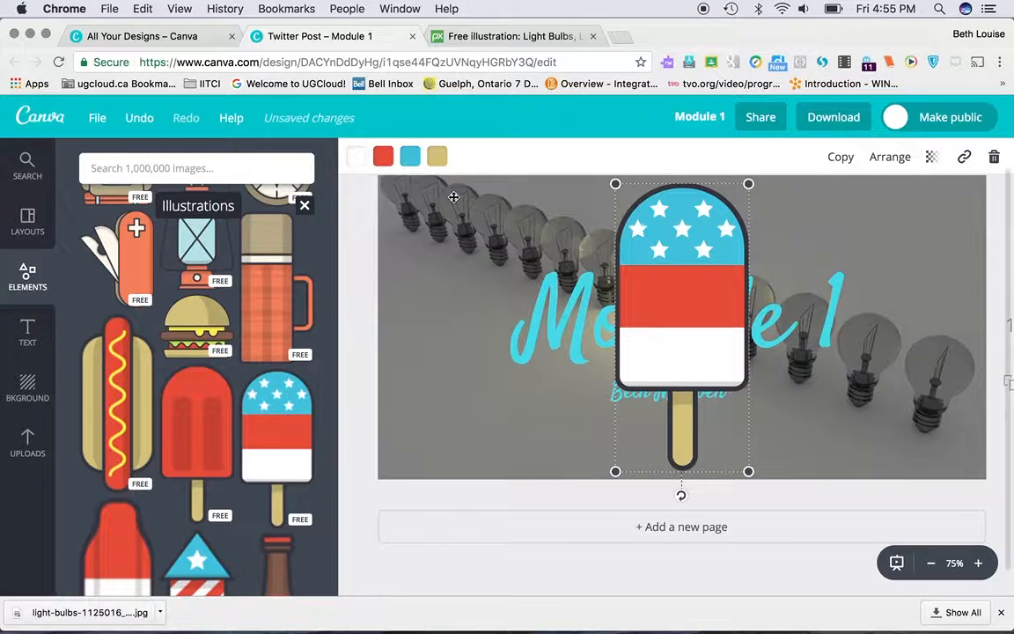
Step: Recolour the popsicle's red band purple and delete the illustration from the design
{"action": "left_click", "coordinate": [385, 157]}
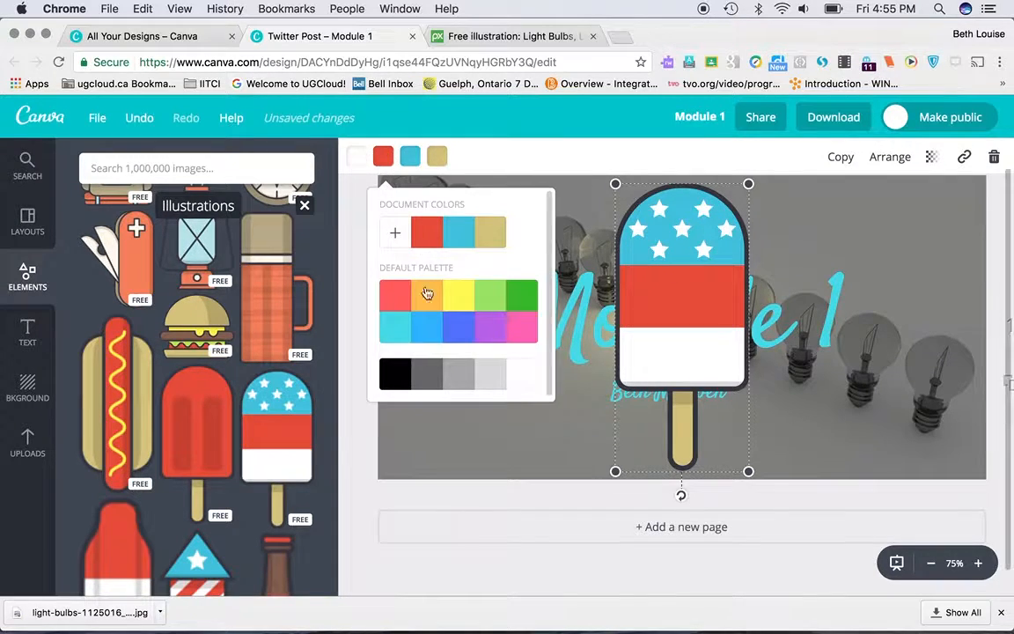
{"action": "left_click", "coordinate": [495, 332]}
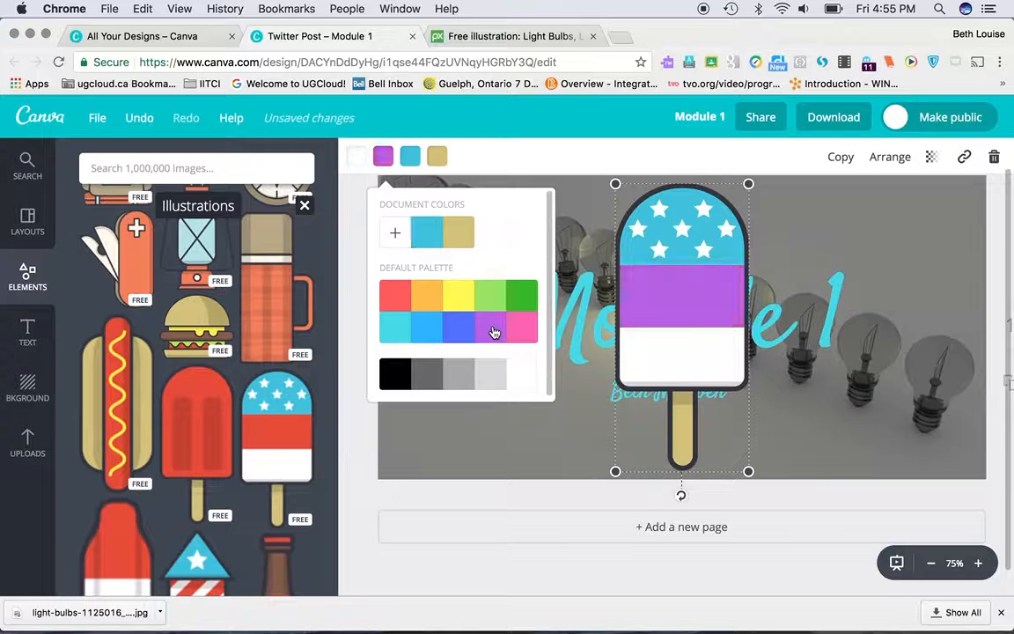
{"action": "left_click", "coordinate": [669, 234]}
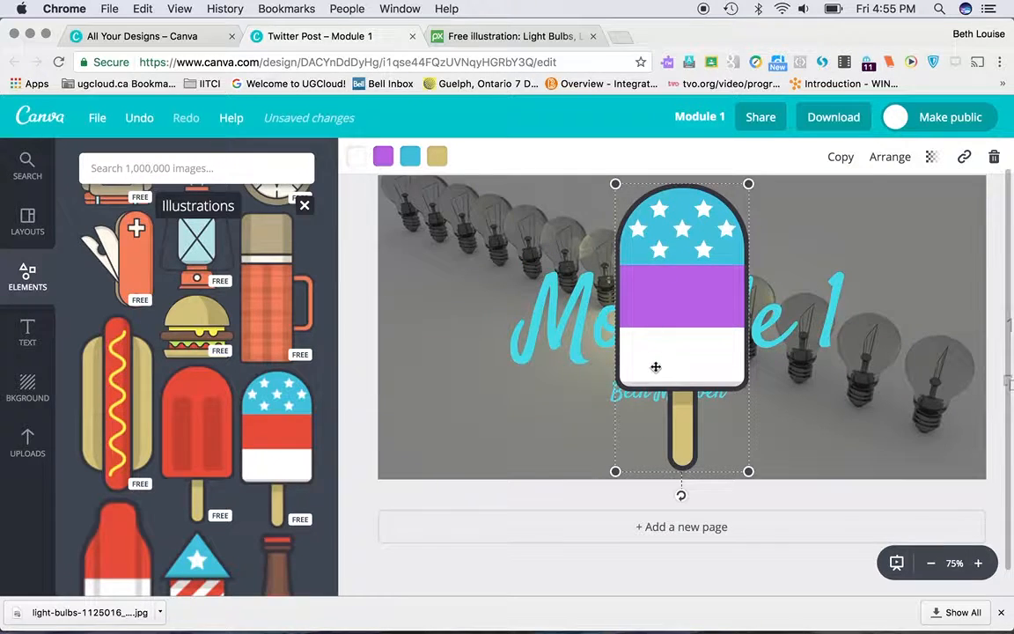
{"action": "left_click_drag", "start_coordinate": [615, 186], "coordinate": [649, 251]}
{"action": "key", "text": "Delete"}
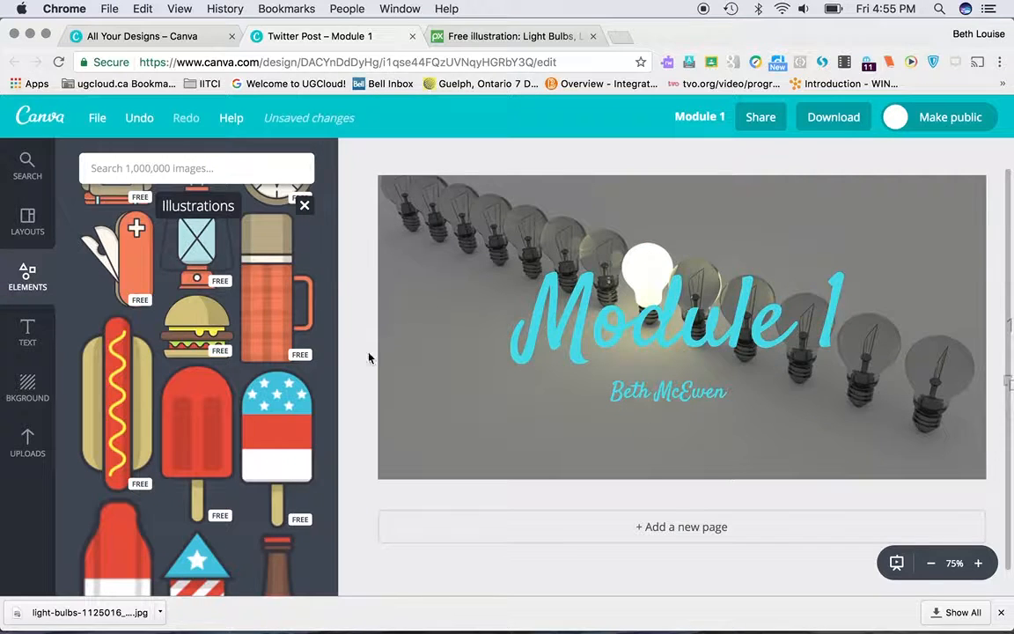
Step: Add the free "MORGANS SWEET TREATS" text badge from the design elements
{"action": "scroll", "coordinate": [226, 299], "scroll_direction": "up", "scroll_amount": 5}
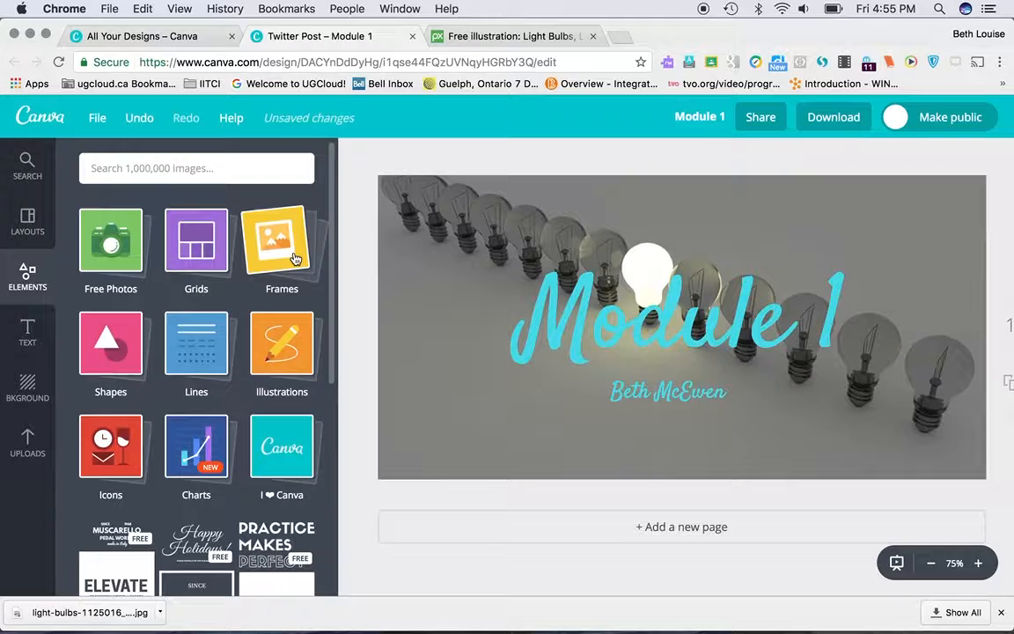
{"action": "scroll", "coordinate": [199, 445], "scroll_direction": "down", "scroll_amount": 4}
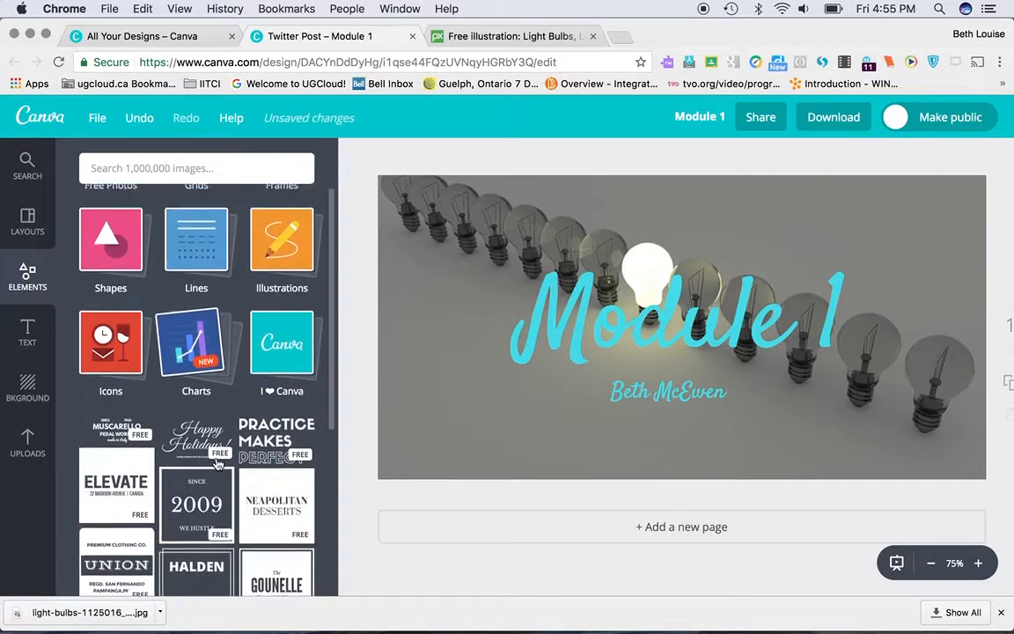
{"action": "scroll", "coordinate": [218, 464], "scroll_direction": "down", "scroll_amount": 2}
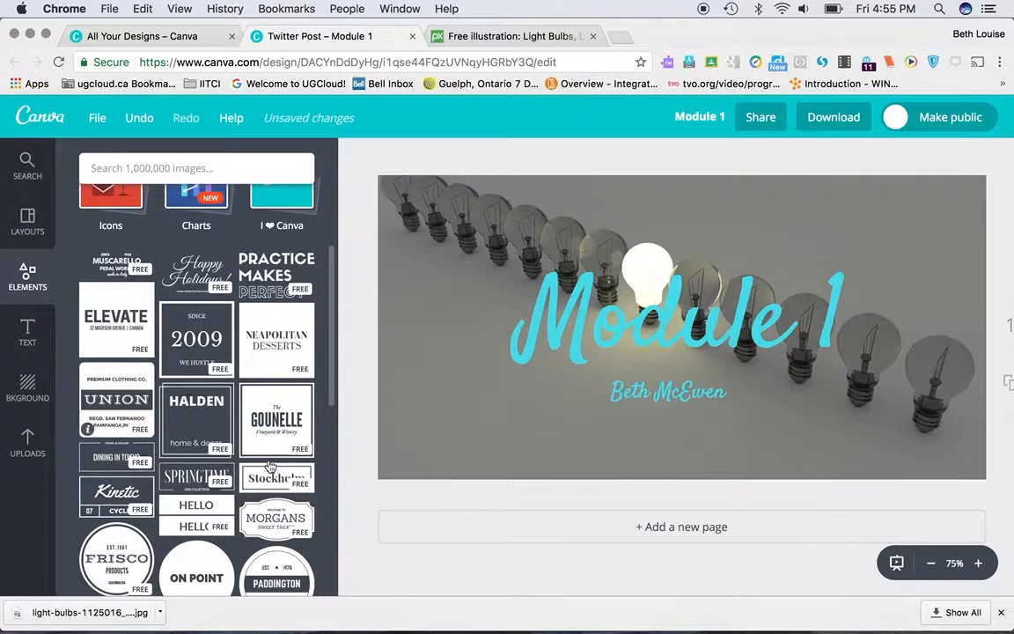
{"action": "left_click", "coordinate": [275, 523]}
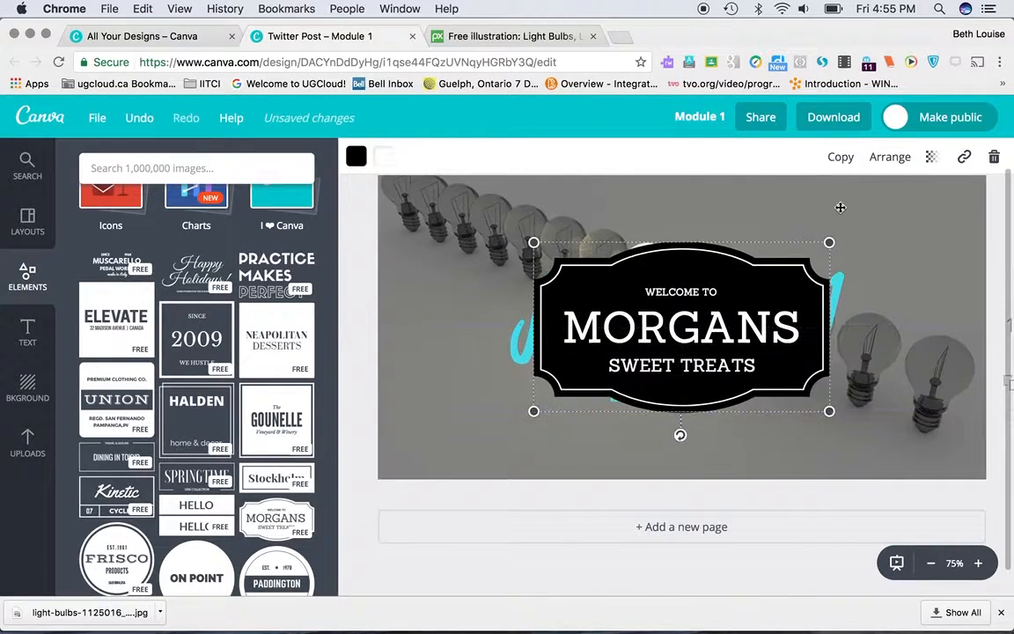
Step: Send the "MORGANS" badge one layer back, behind the author-name subheading
{"action": "left_click", "coordinate": [893, 158]}
{"action": "left_click", "coordinate": [862, 230]}
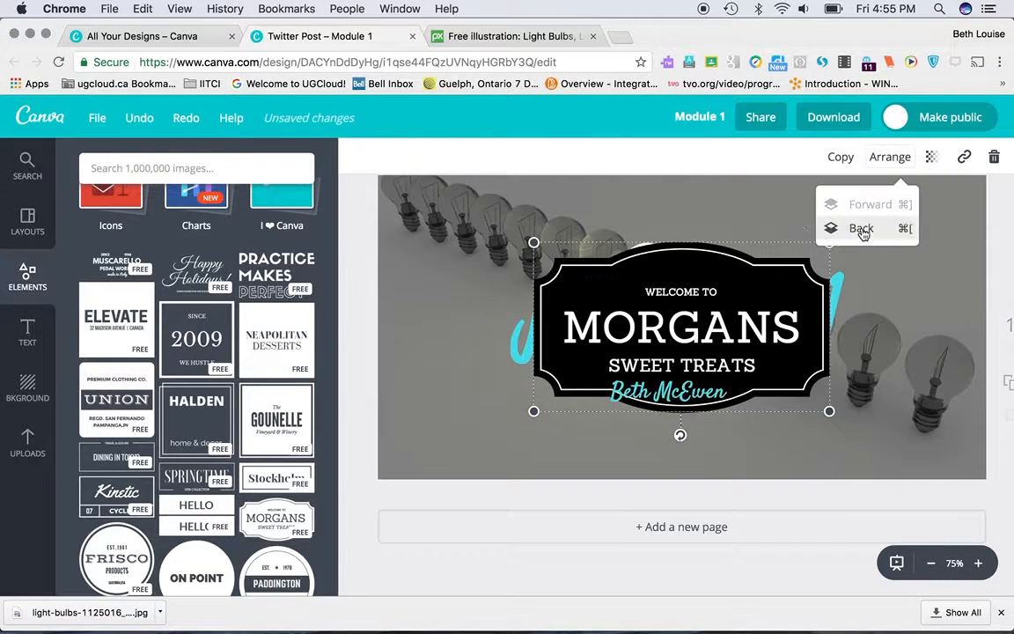
{"action": "left_click", "coordinate": [740, 224]}
{"action": "left_click", "coordinate": [526, 337]}
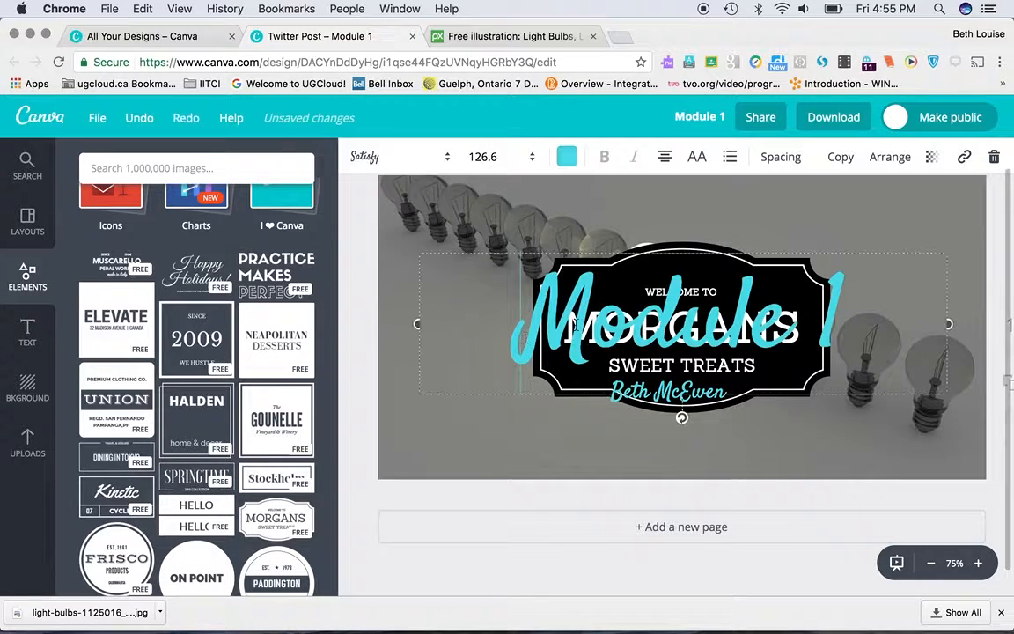
{"action": "left_click", "coordinate": [799, 234]}
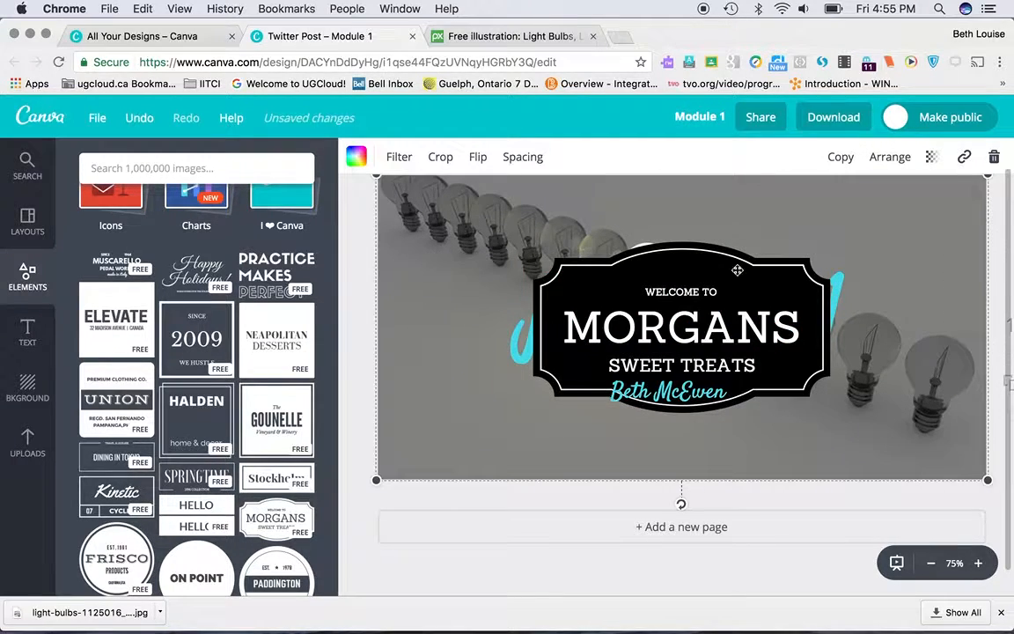
Step: Delete the black "MORGANS SWEET TREATS" badge from the design
{"action": "left_click", "coordinate": [694, 299]}
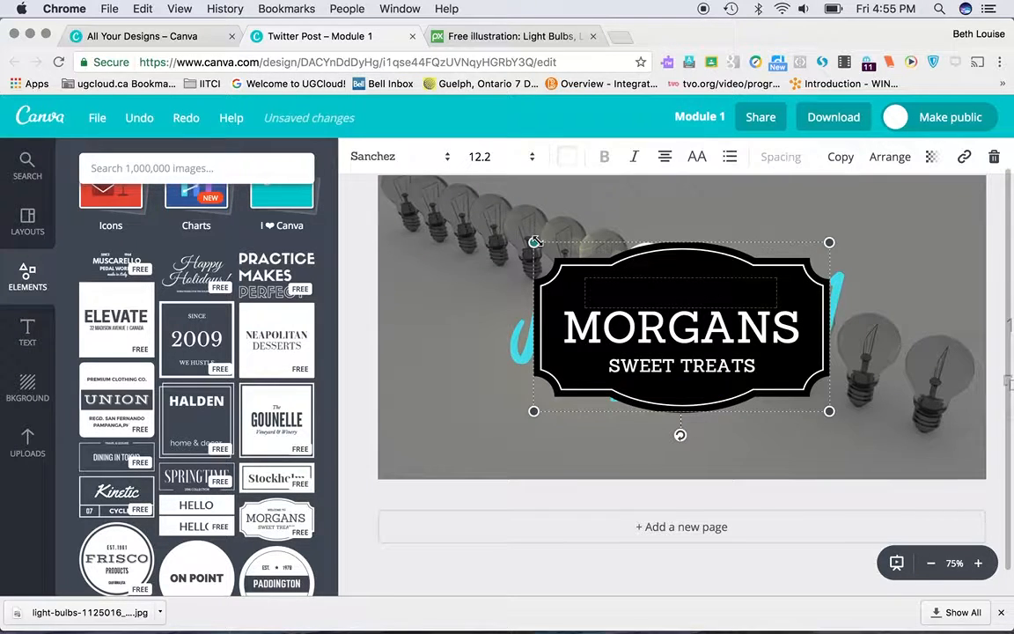
{"action": "left_click_drag", "start_coordinate": [537, 244], "coordinate": [605, 286]}
{"action": "key", "text": "Delete"}
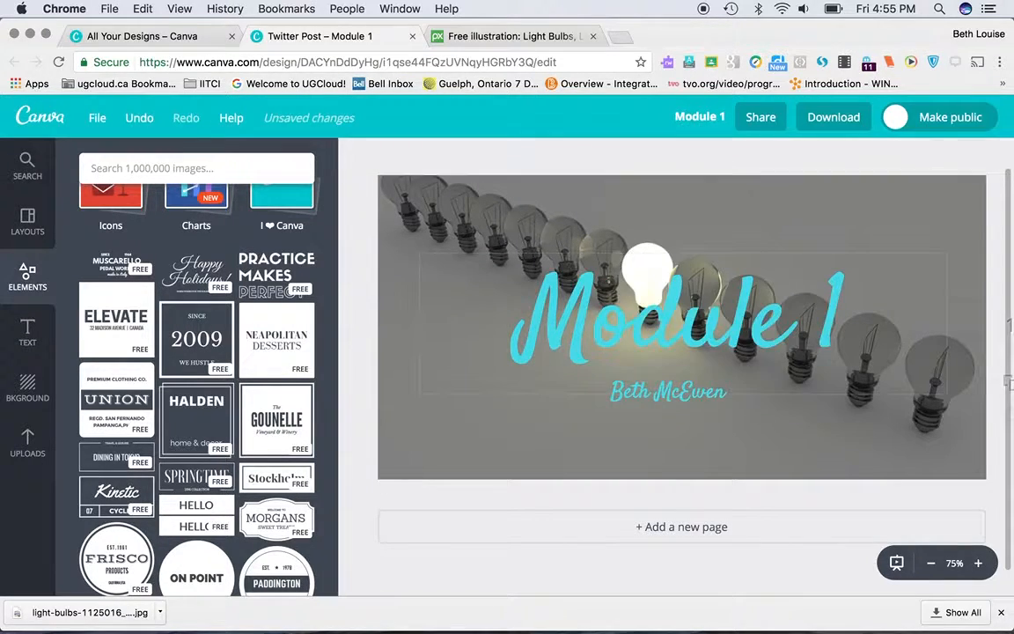
{"action": "left_click", "coordinate": [394, 306]}
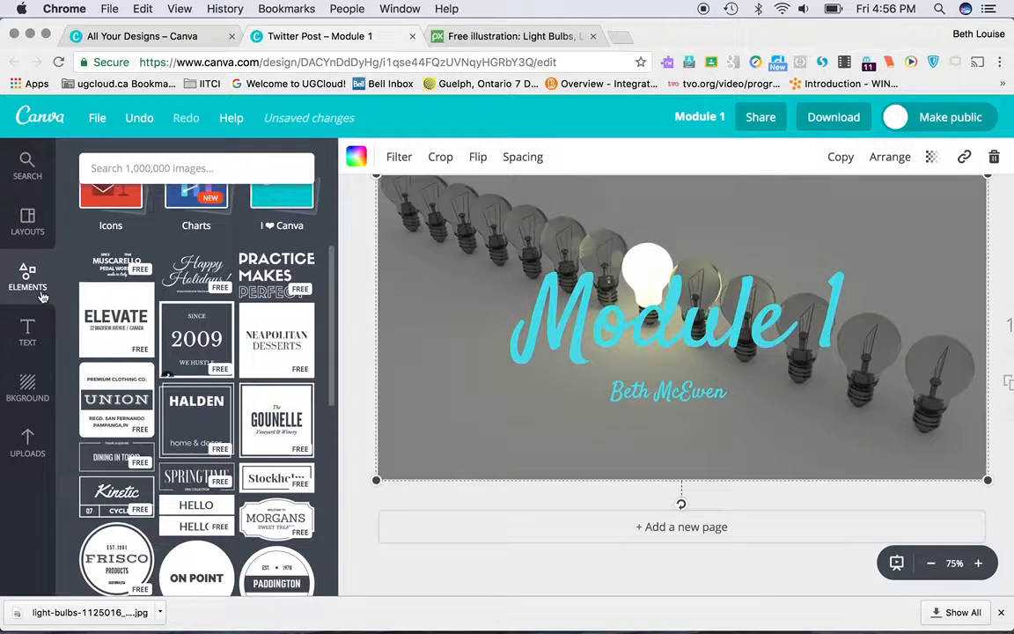
Step: Browse the free ready-made text designs, from the plain title combinations through the badges and banners to the speech bubbles
{"action": "left_click", "coordinate": [23, 327]}
{"action": "scroll", "coordinate": [238, 398], "scroll_direction": "down", "scroll_amount": 5}
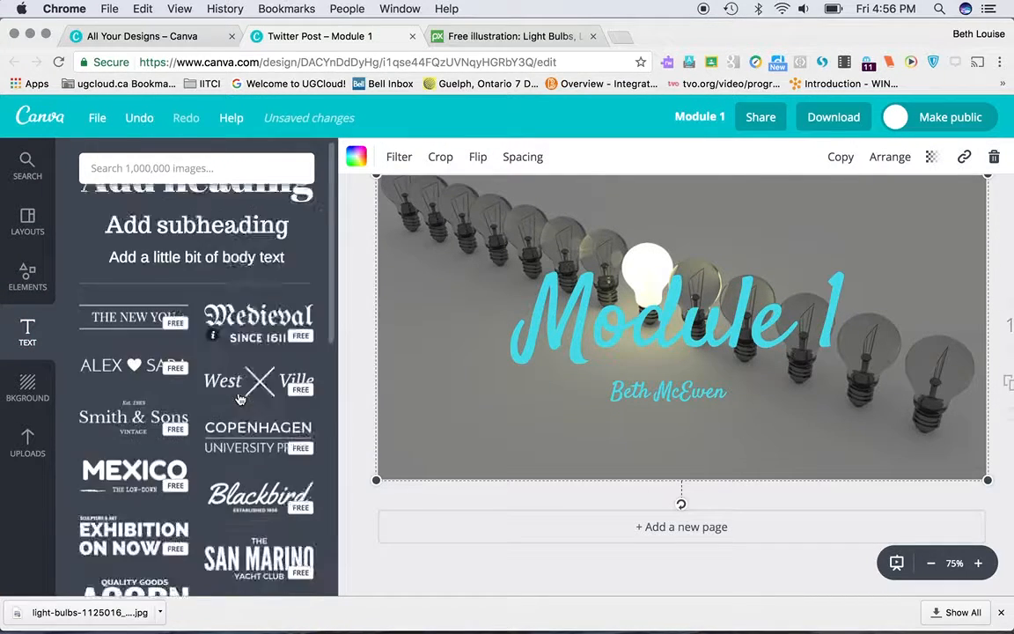
{"action": "scroll", "coordinate": [237, 398], "scroll_direction": "down", "scroll_amount": 8}
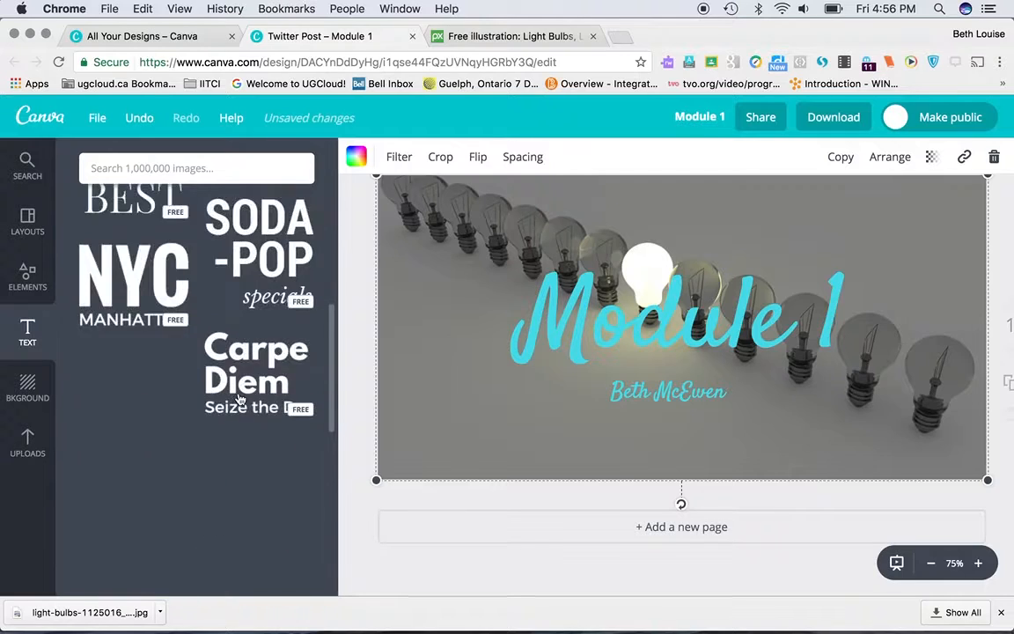
{"action": "scroll", "coordinate": [239, 399], "scroll_direction": "down", "scroll_amount": 6}
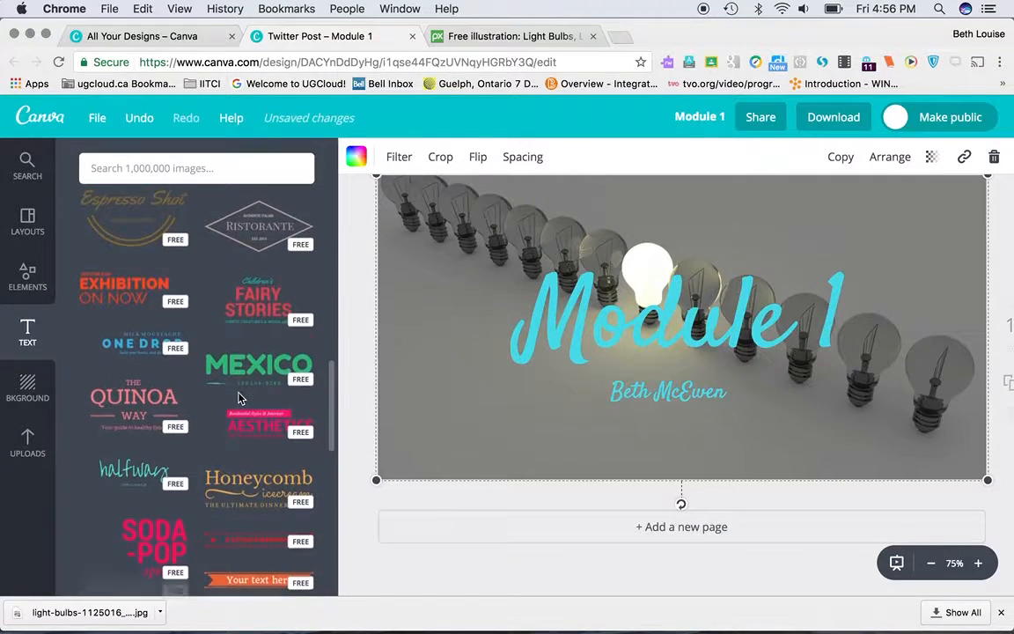
{"action": "scroll", "coordinate": [238, 398], "scroll_direction": "down", "scroll_amount": 3}
{"action": "scroll", "coordinate": [191, 350], "scroll_direction": "down", "scroll_amount": 2}
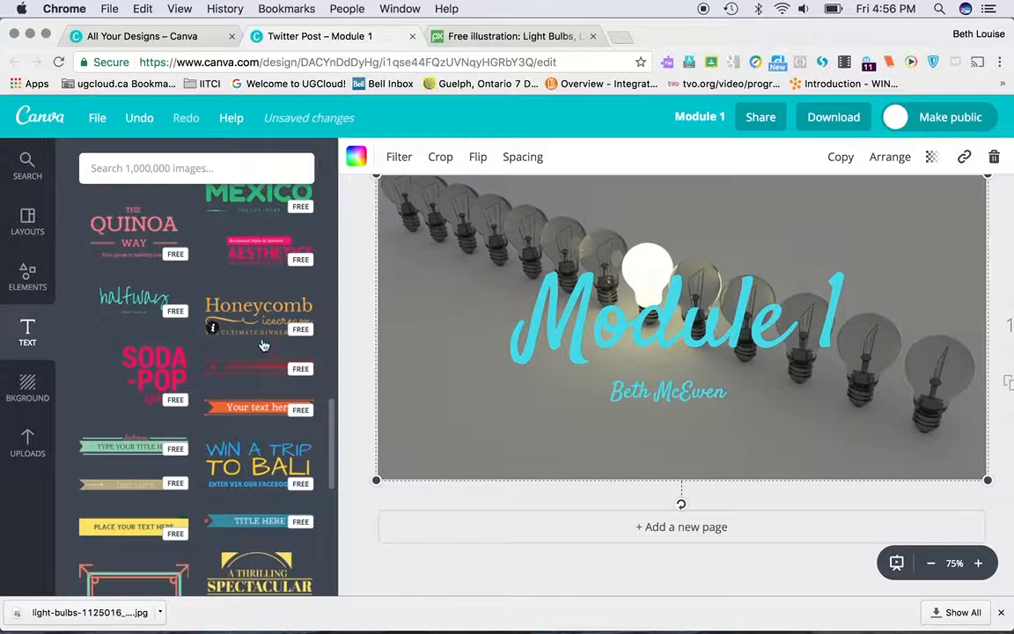
{"action": "scroll", "coordinate": [253, 399], "scroll_direction": "down", "scroll_amount": 10}
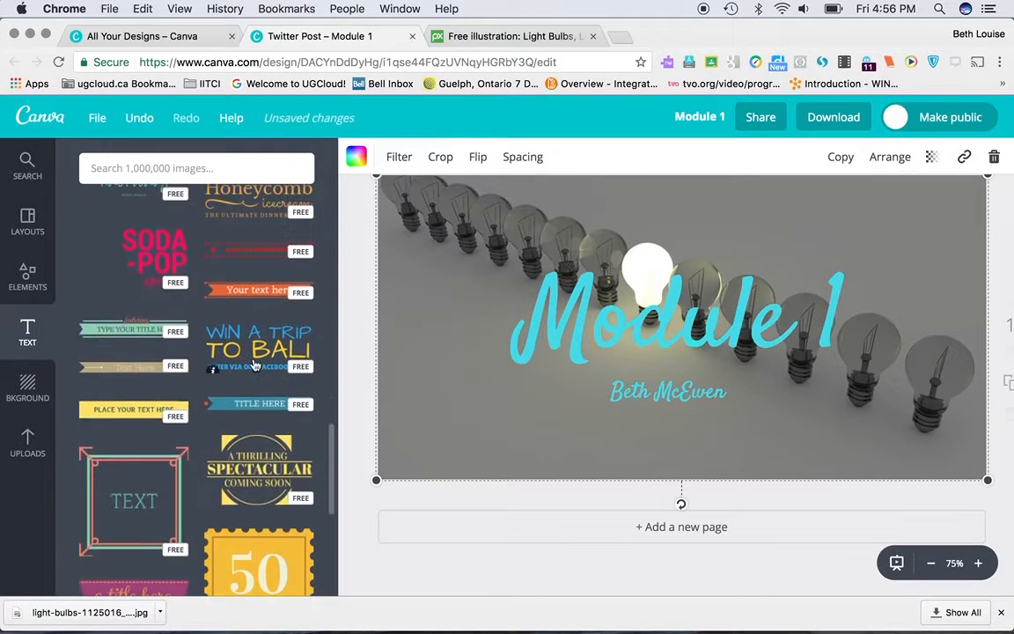
{"action": "scroll", "coordinate": [254, 363], "scroll_direction": "down", "scroll_amount": 5}
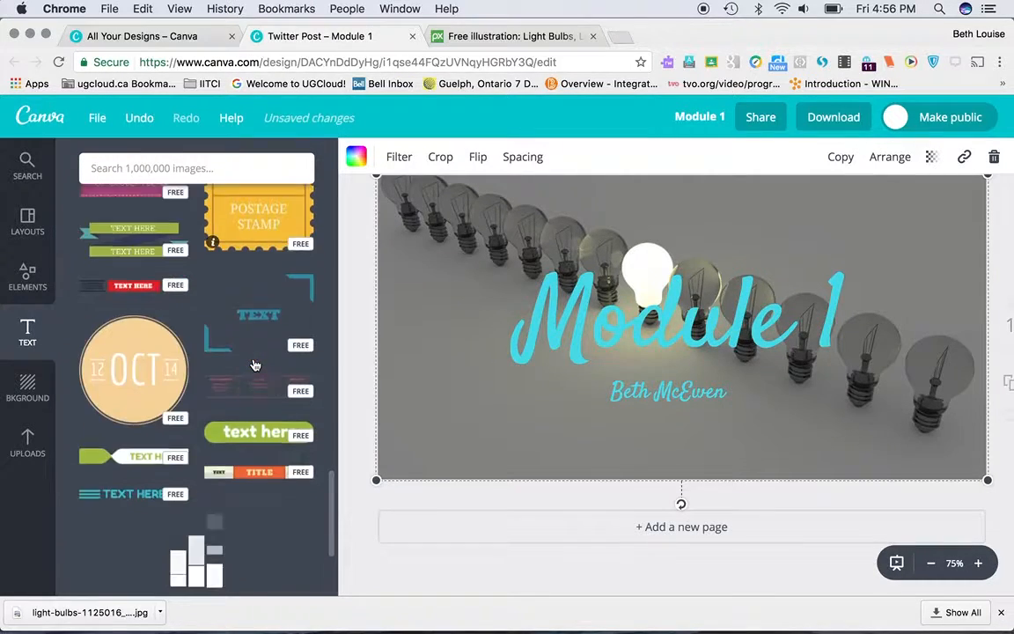
{"action": "scroll", "coordinate": [267, 374], "scroll_direction": "down", "scroll_amount": 3}
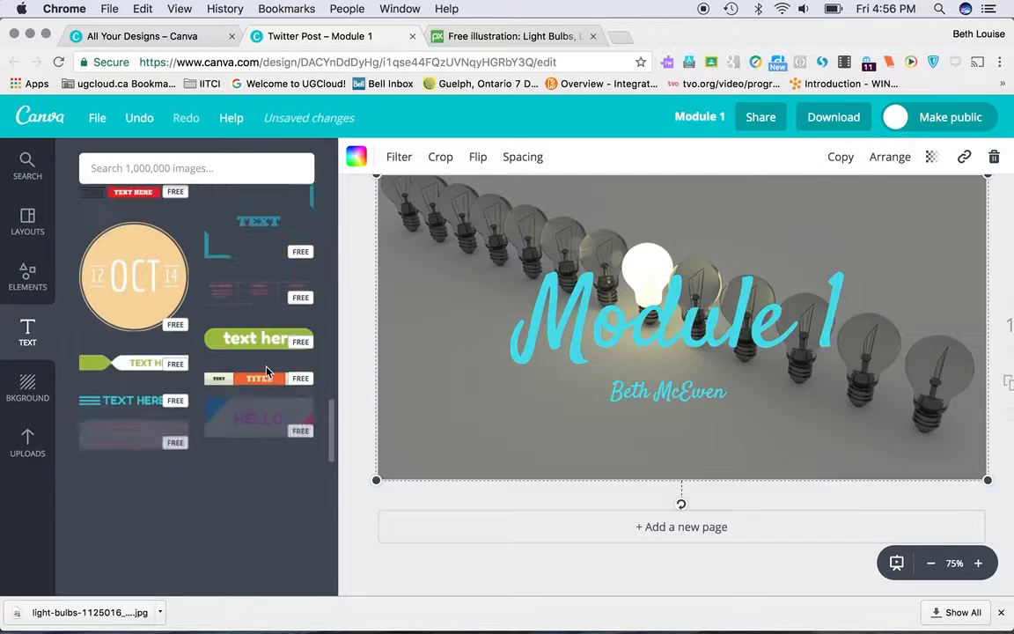
{"action": "scroll", "coordinate": [267, 373], "scroll_direction": "down", "scroll_amount": 3}
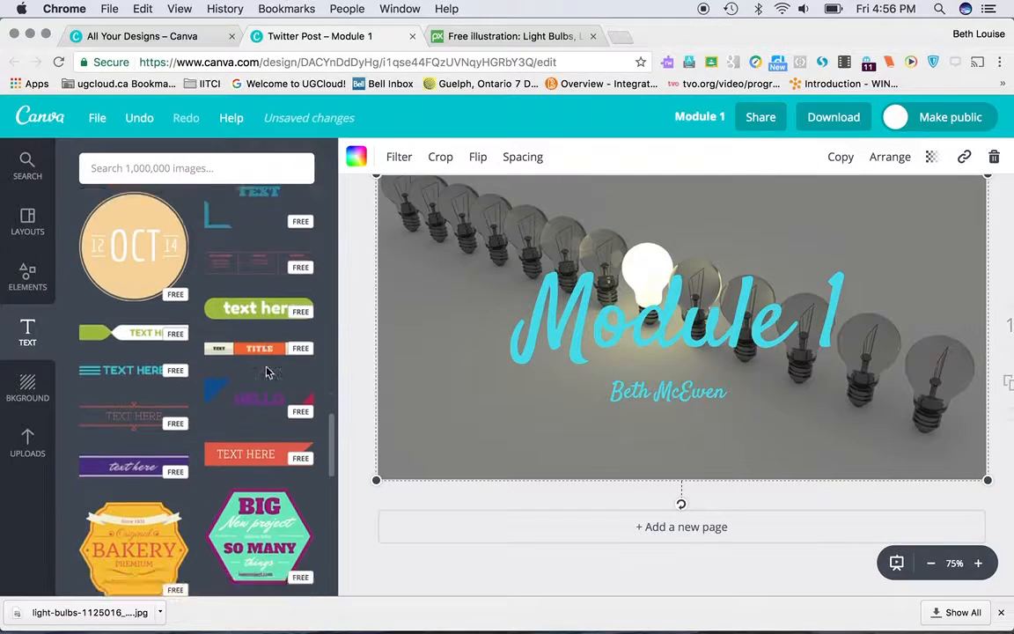
{"action": "scroll", "coordinate": [268, 372], "scroll_direction": "down", "scroll_amount": 6}
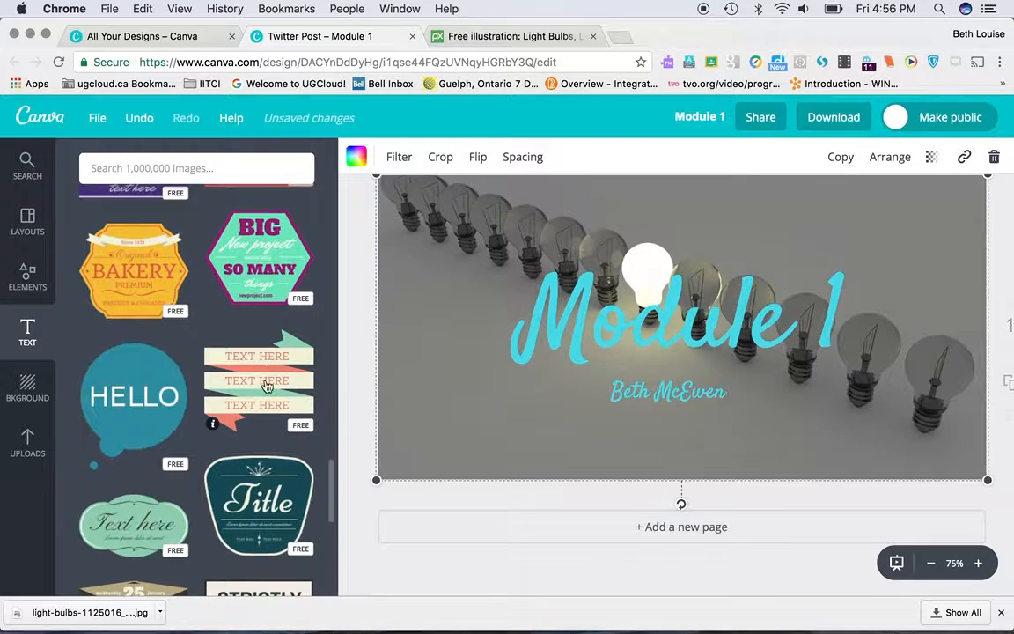
{"action": "scroll", "coordinate": [266, 405], "scroll_direction": "down", "scroll_amount": 1}
{"action": "scroll", "coordinate": [266, 406], "scroll_direction": "down", "scroll_amount": 3}
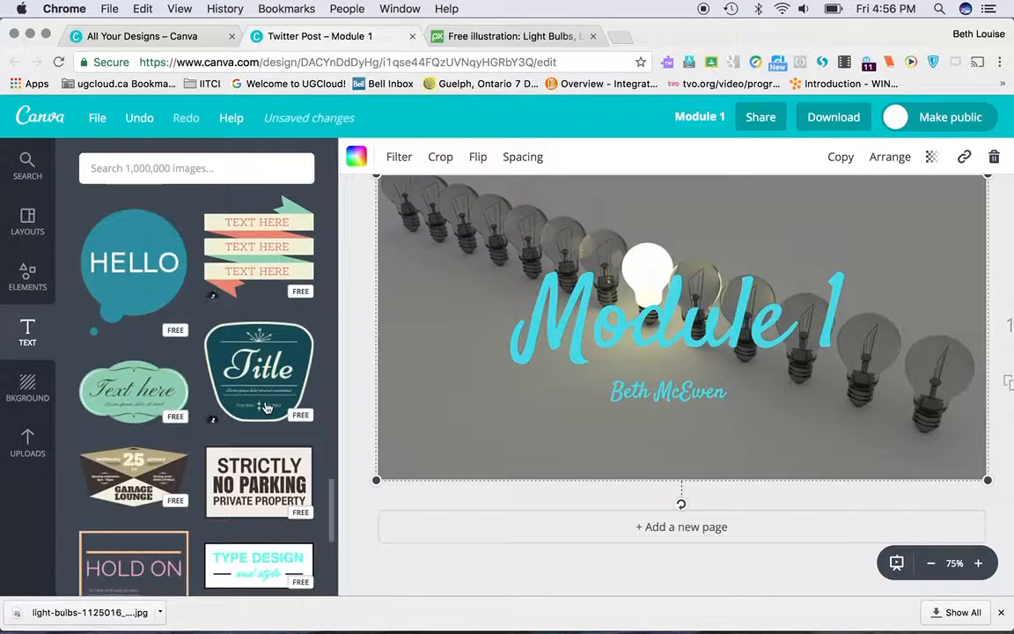
{"action": "scroll", "coordinate": [277, 377], "scroll_direction": "down", "scroll_amount": 8}
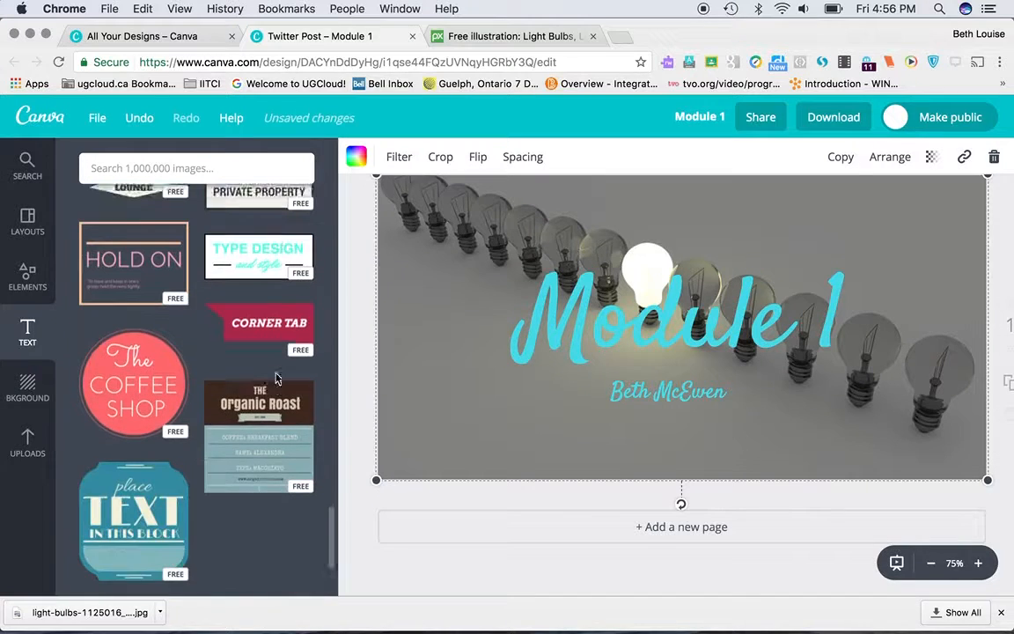
{"action": "scroll", "coordinate": [276, 379], "scroll_direction": "down", "scroll_amount": 5}
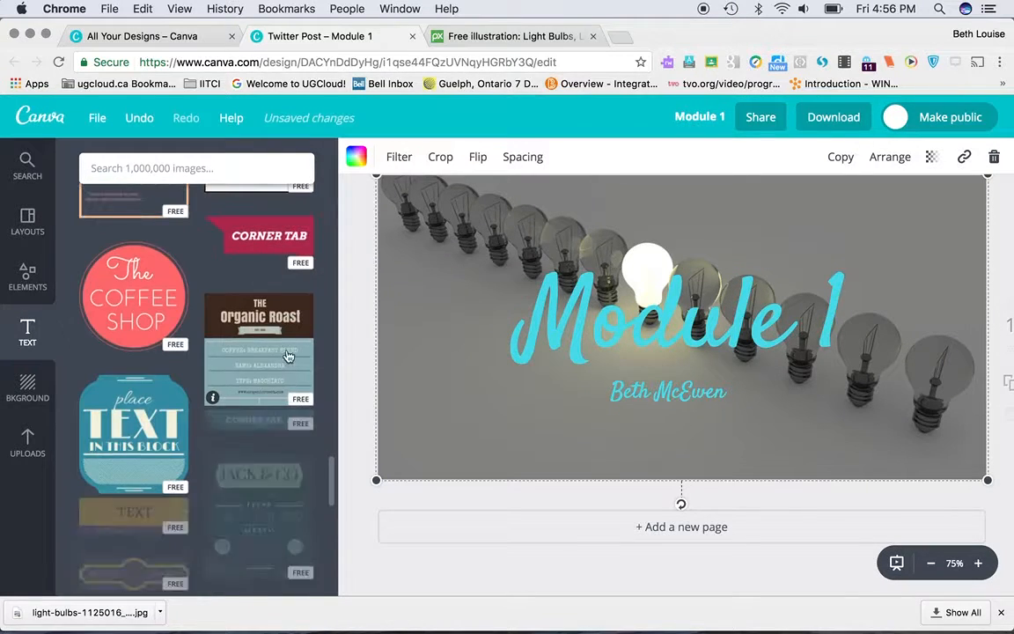
{"action": "scroll", "coordinate": [283, 345], "scroll_direction": "down", "scroll_amount": 3}
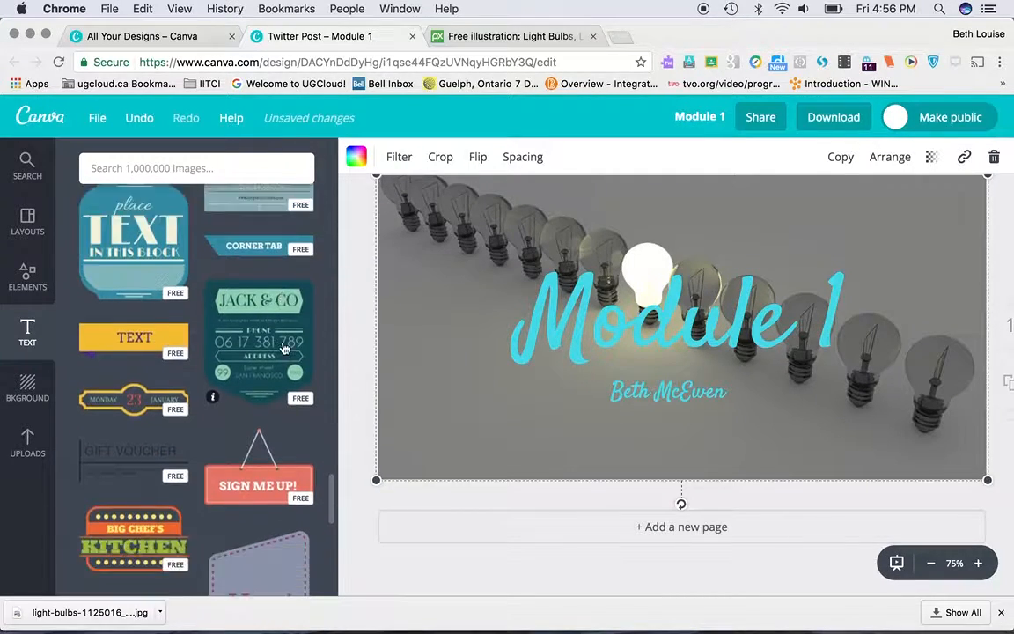
{"action": "scroll", "coordinate": [258, 438], "scroll_direction": "down", "scroll_amount": 4}
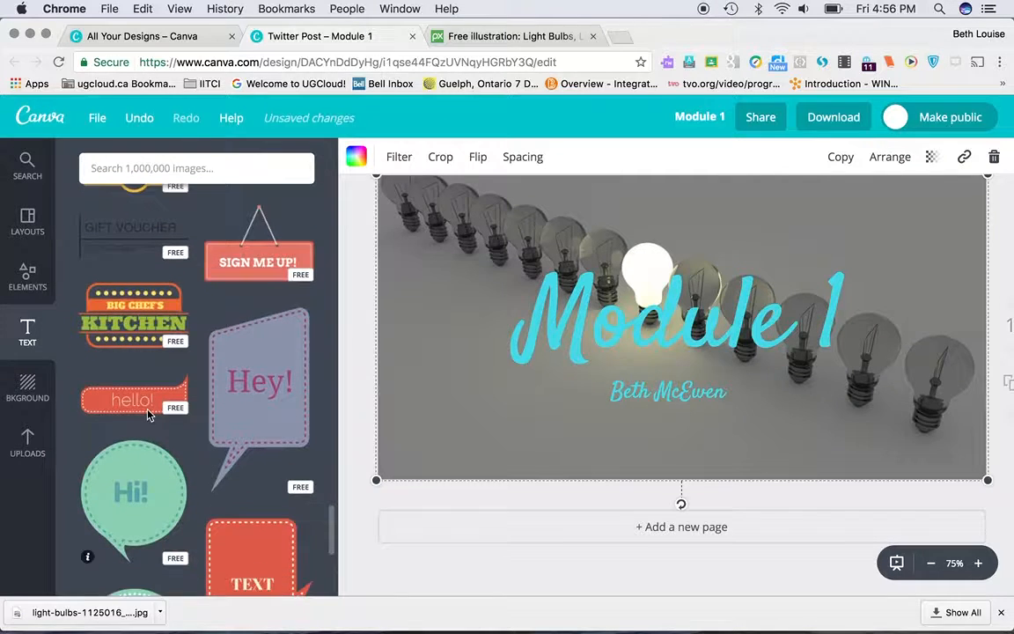
Step: Add the free green round "Hi!" speech bubble to the design and delete it again
{"action": "left_click", "coordinate": [142, 491]}
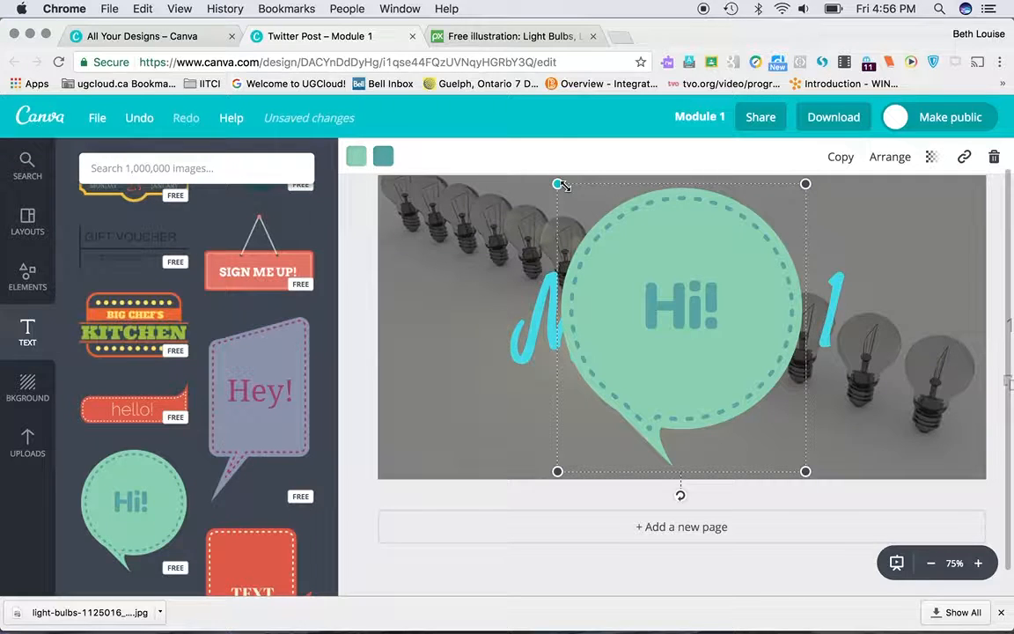
{"action": "key", "text": "BackSpace"}
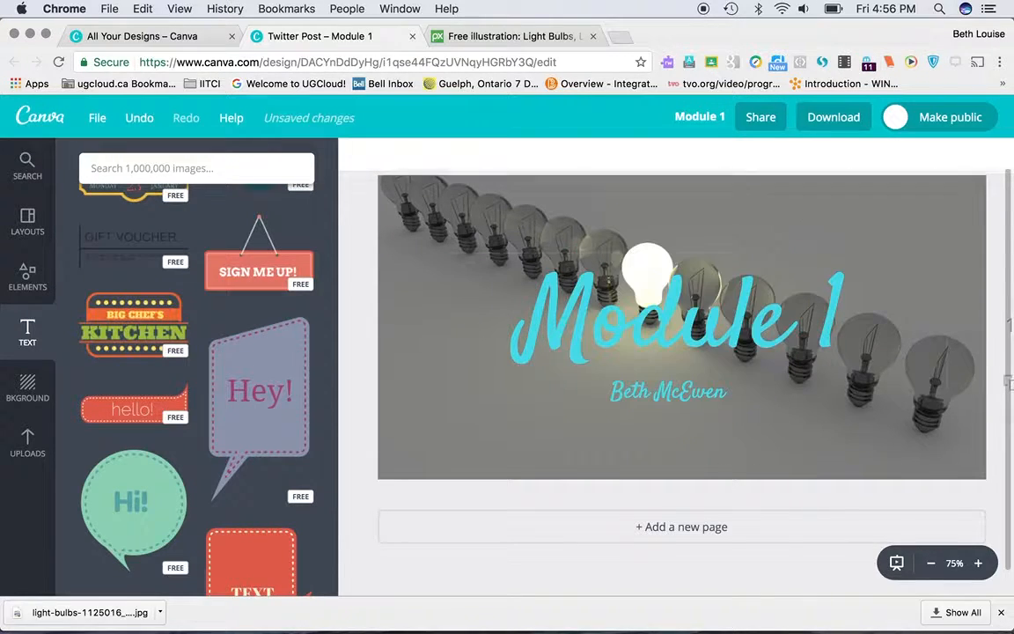
{"action": "left_click", "coordinate": [520, 438]}
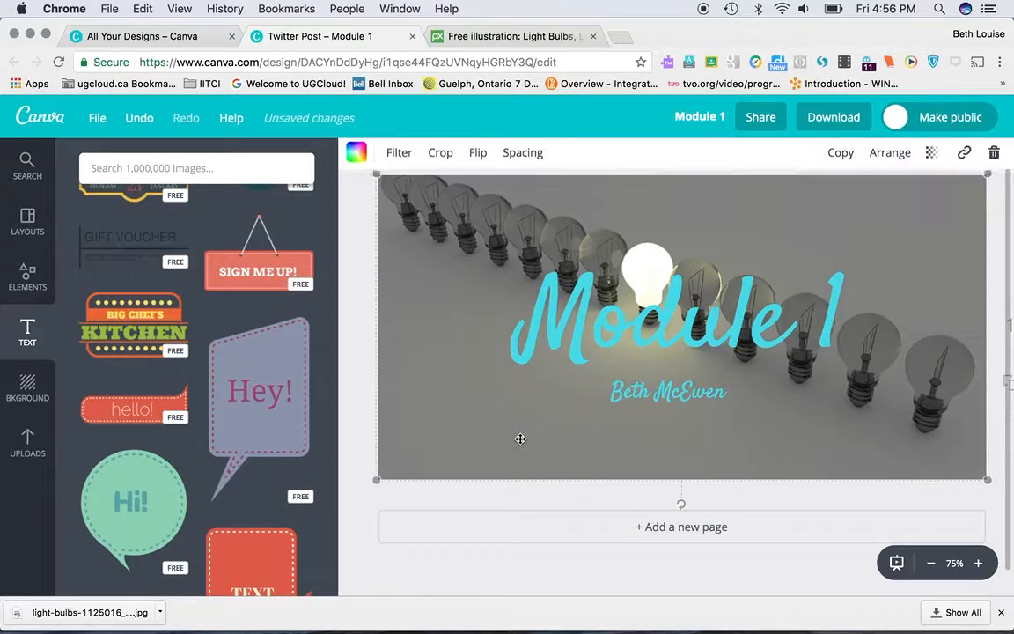
Step: Download the finished design as a JPG file and dismiss the download confirmation
{"action": "left_click", "coordinate": [828, 120]}
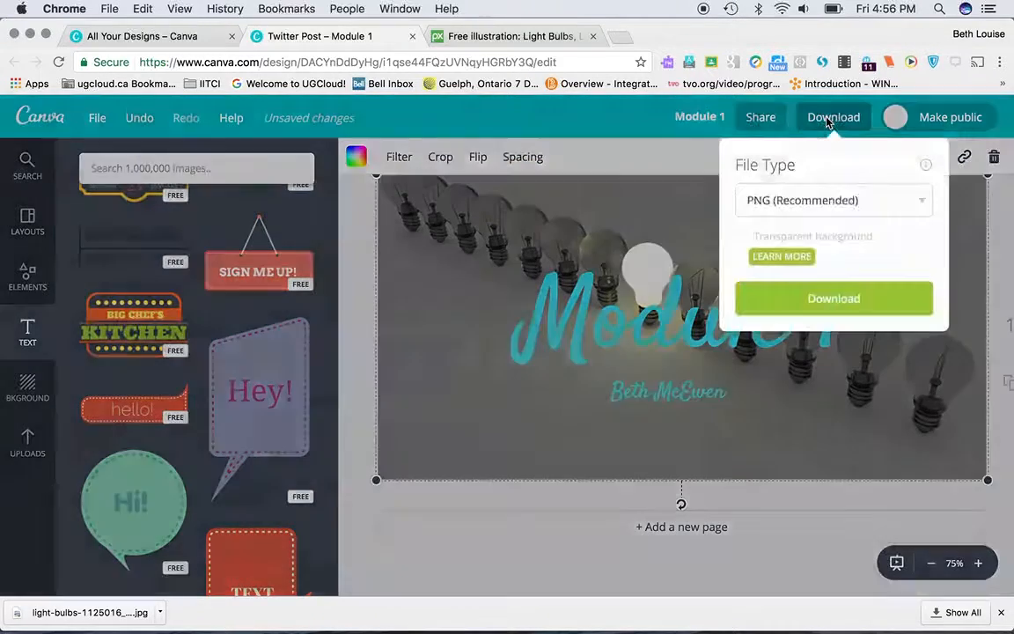
{"action": "left_click", "coordinate": [887, 193]}
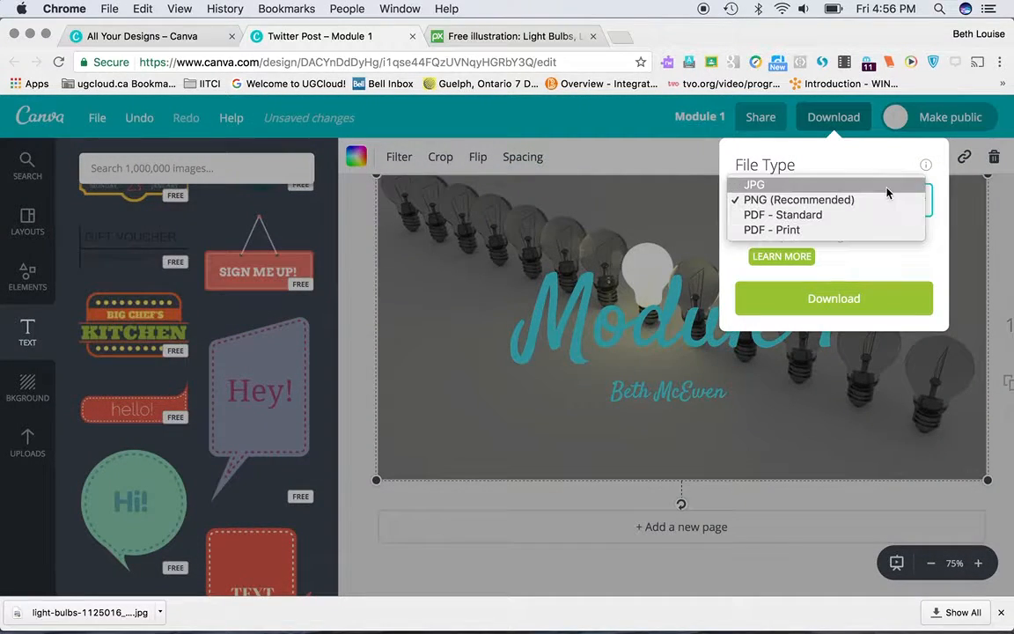
{"action": "left_click", "coordinate": [779, 189]}
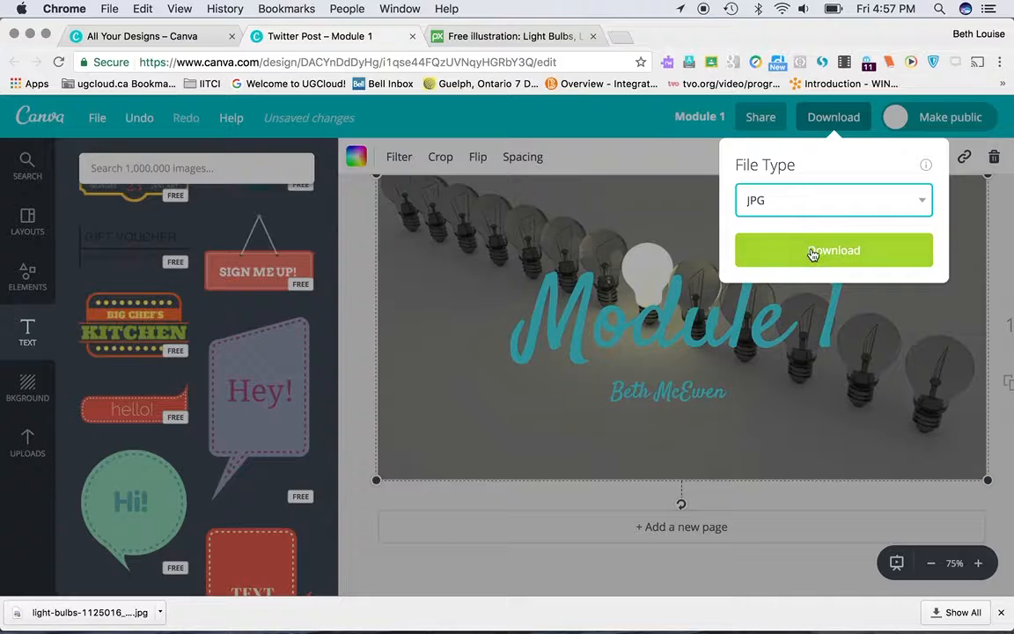
{"action": "left_click", "coordinate": [812, 251]}
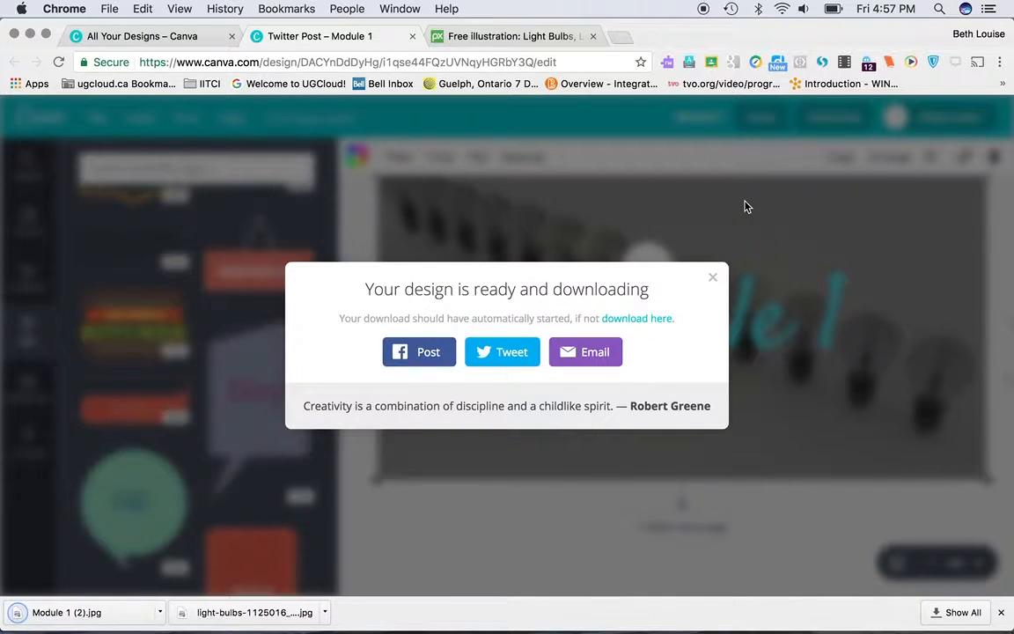
{"action": "left_click", "coordinate": [715, 279]}
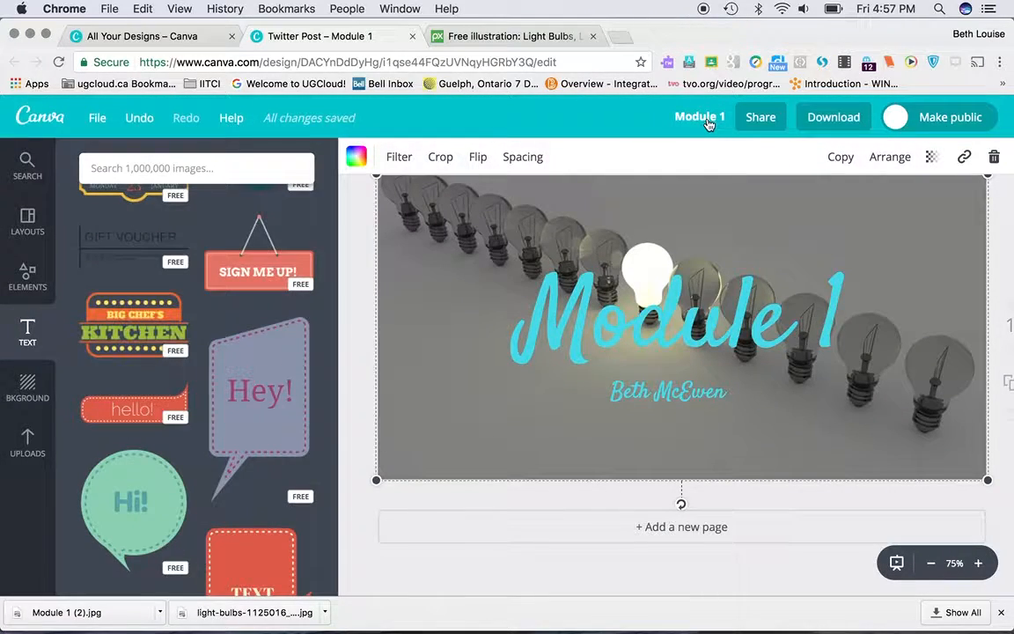
Step: Confirm the design title as "Module 1" and make the design public
{"action": "left_click", "coordinate": [705, 119]}
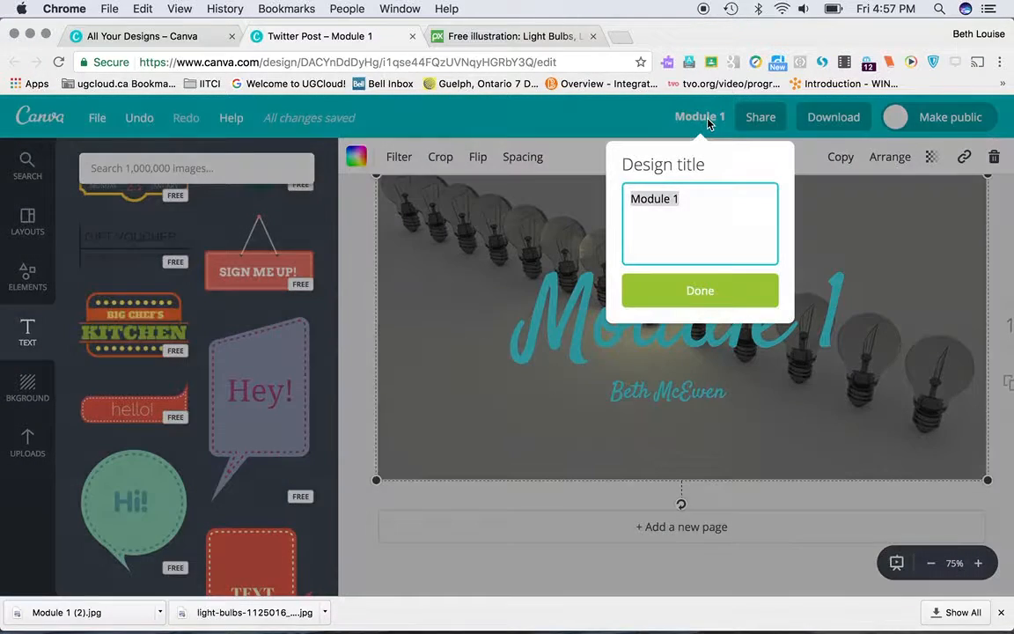
{"action": "left_click", "coordinate": [695, 290]}
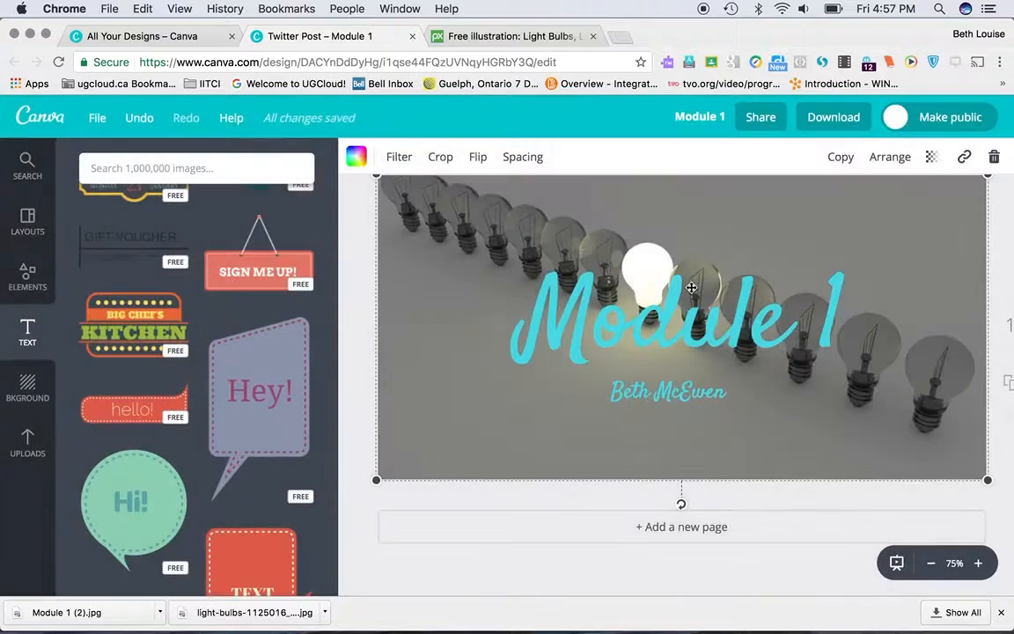
{"action": "left_click", "coordinate": [900, 126]}
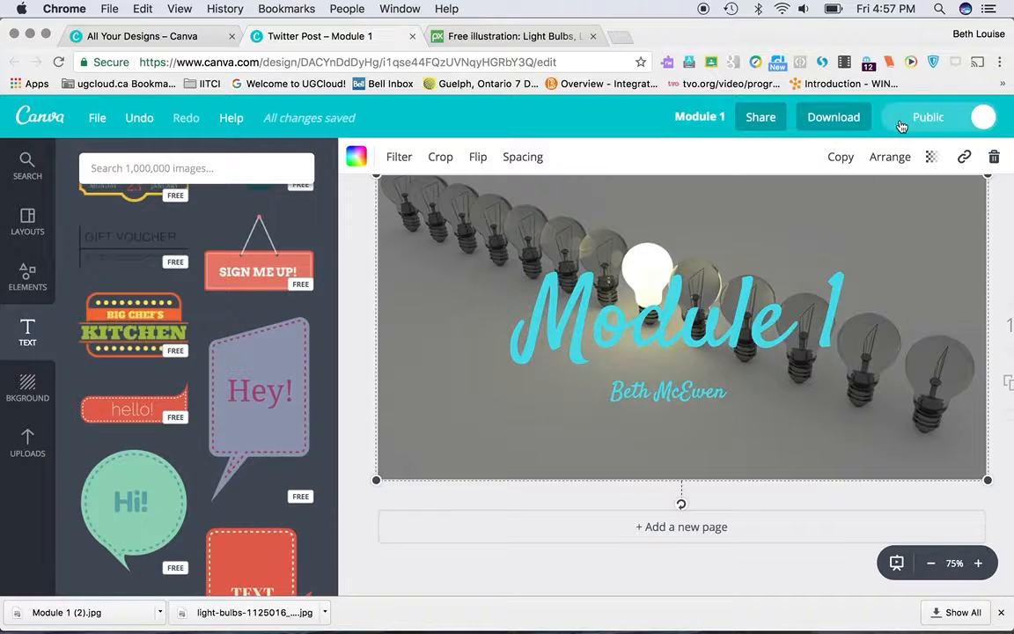
Step: View the link setting of the light-bulb background image without entering a URL
{"action": "left_click", "coordinate": [963, 160]}
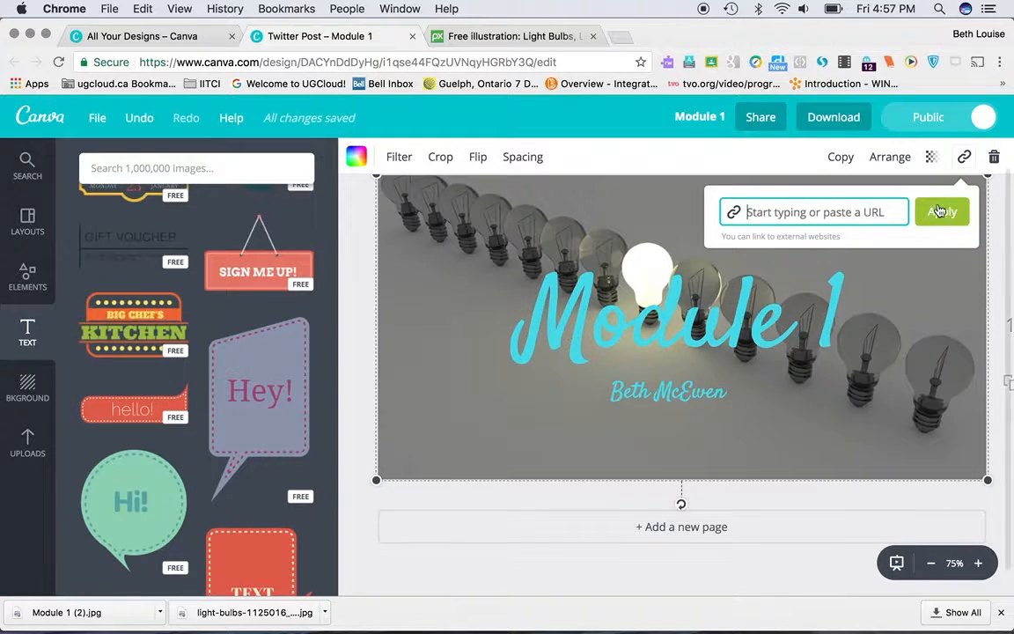
{"action": "left_click", "coordinate": [942, 216]}
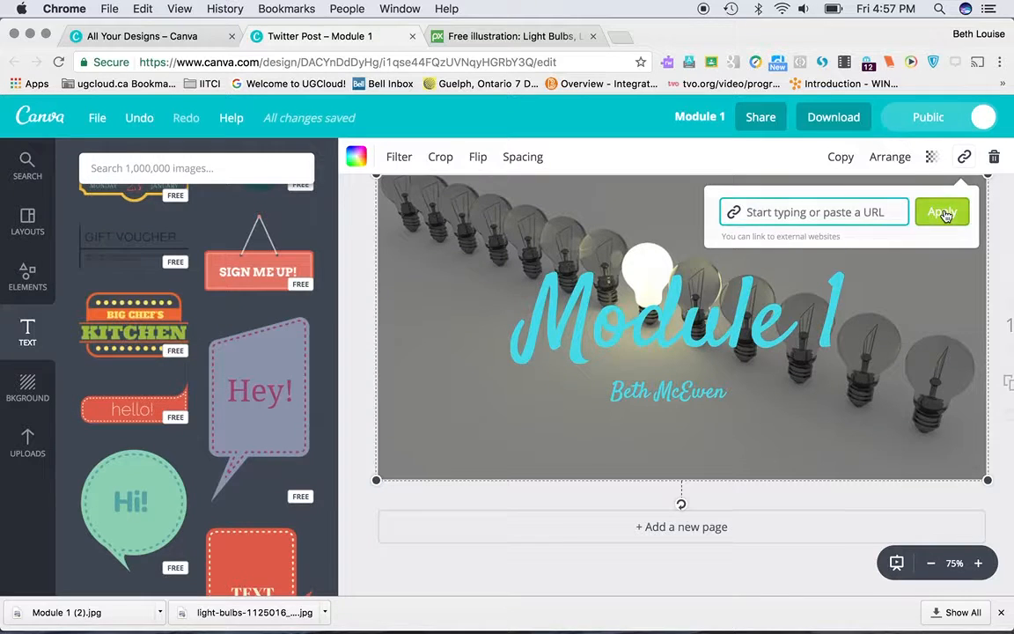
{"action": "left_click", "coordinate": [946, 214]}
Step: Set the transparency of the light-bulb background image to 63
{"action": "left_click", "coordinate": [933, 158]}
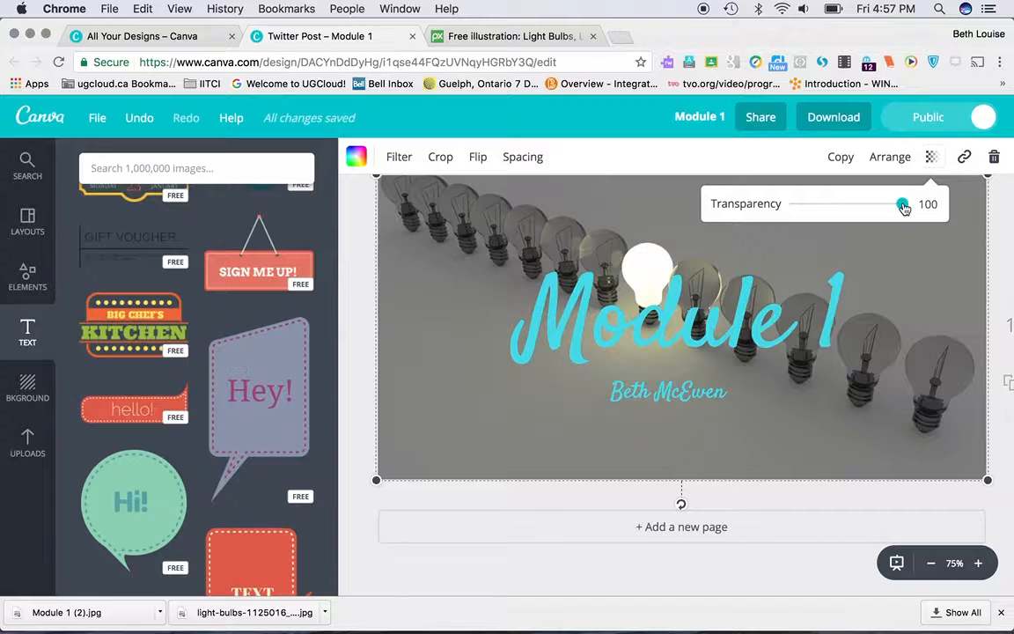
{"action": "left_click_drag", "start_coordinate": [902, 205], "coordinate": [865, 211]}
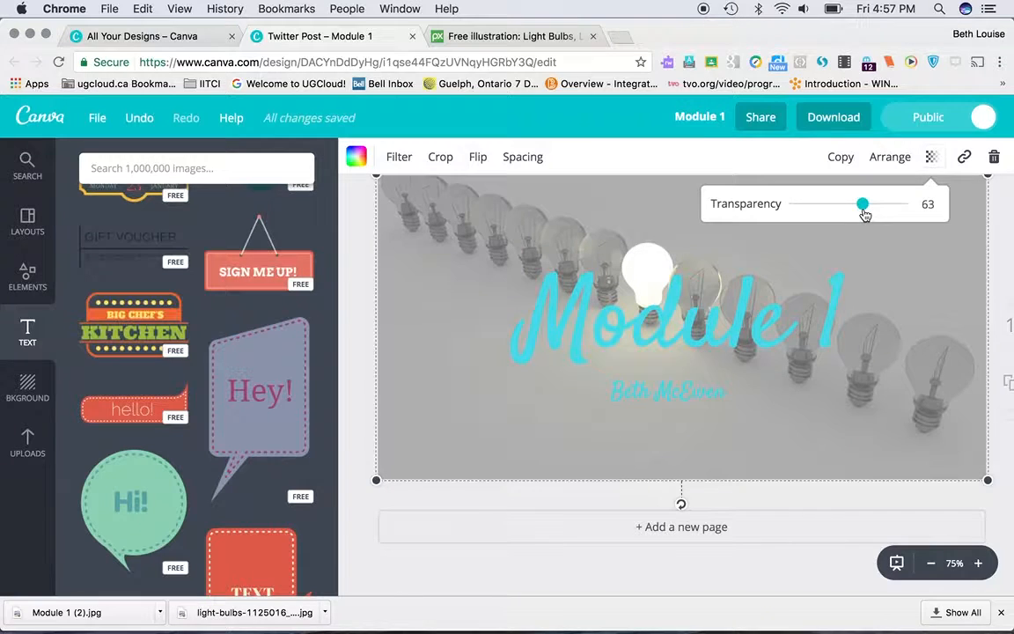
{"action": "left_click", "coordinate": [791, 254]}
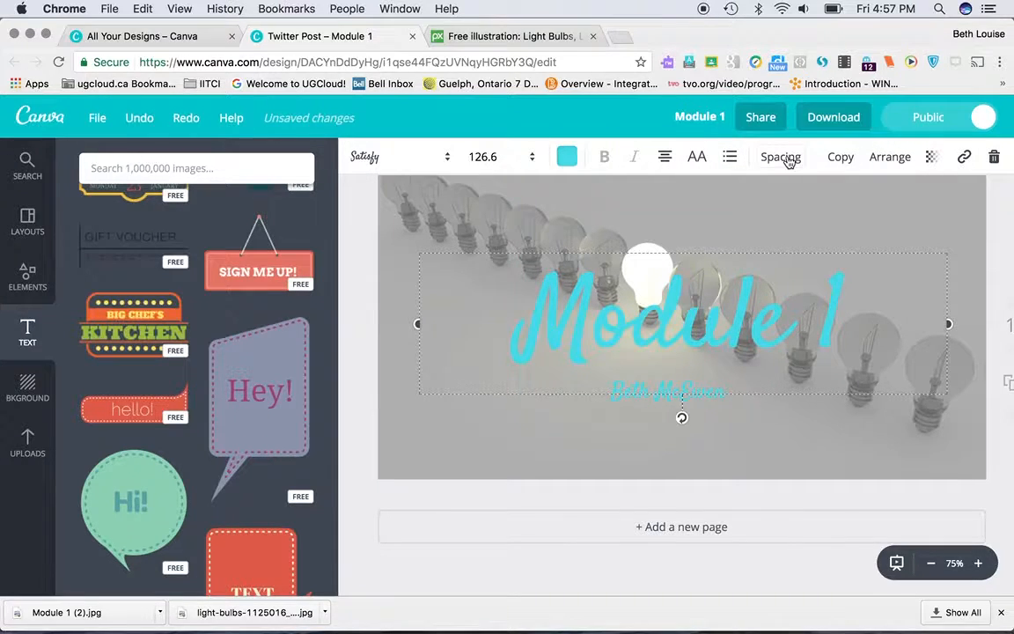
{"action": "left_click", "coordinate": [515, 467]}
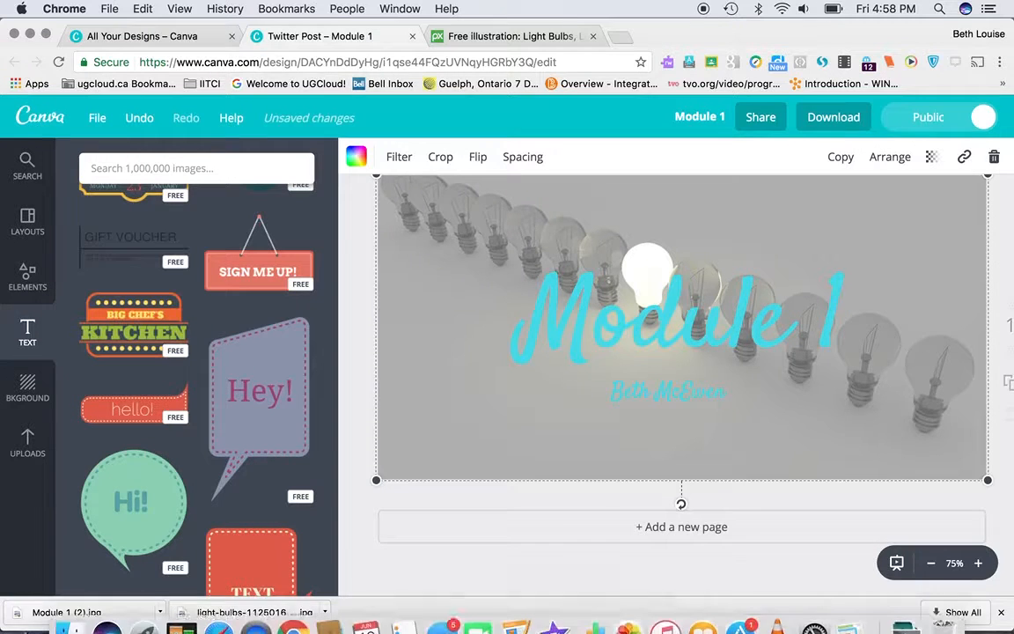
Step: Switch to Finder, search for "module" from the Downloads folder, select the "Module 1 (2).jpg" file and close the file window
{"action": "mouse_move", "coordinate": [42, 619]}
{"action": "left_click", "coordinate": [69, 609]}
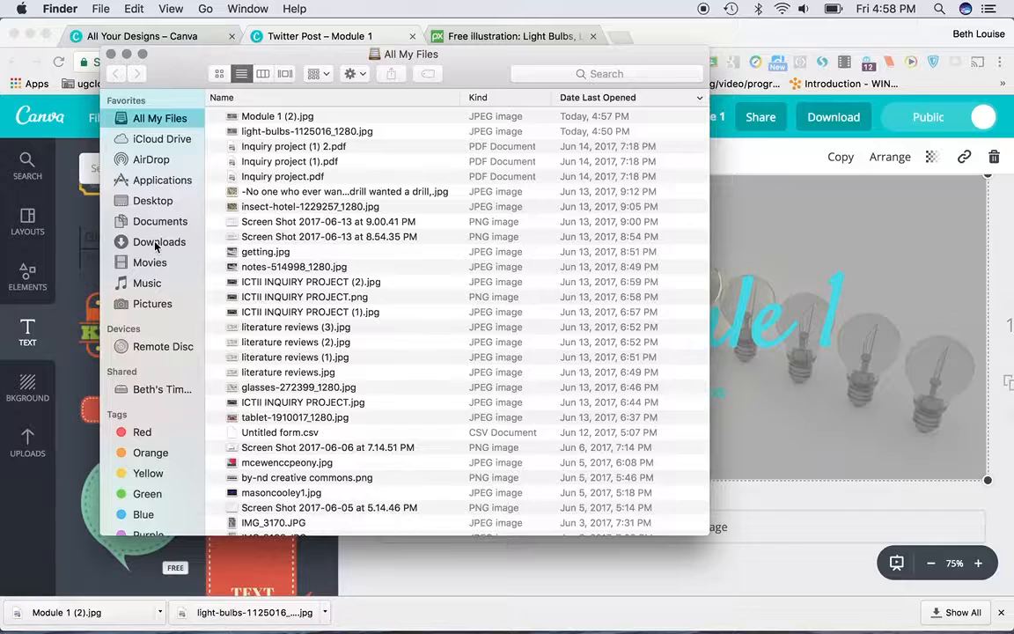
{"action": "left_click", "coordinate": [155, 244]}
{"action": "left_click", "coordinate": [600, 73]}
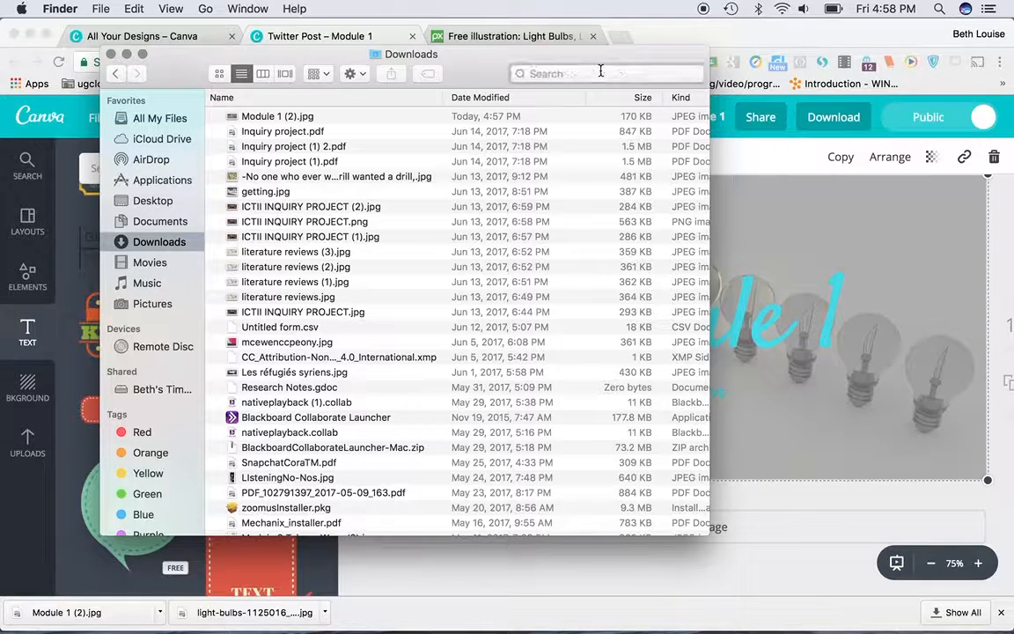
{"action": "type", "text": "module"}
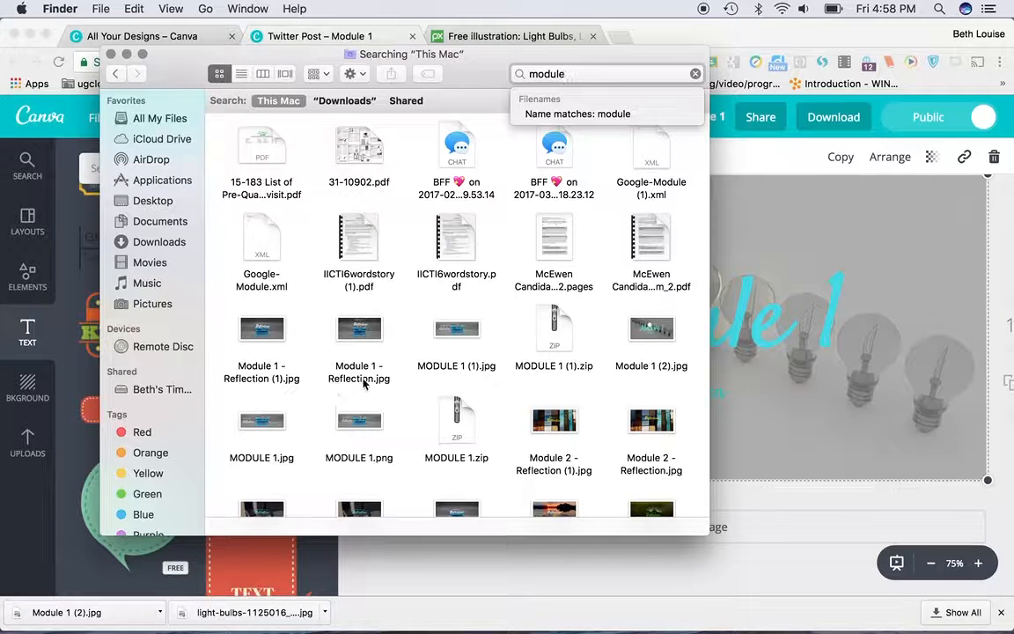
{"action": "left_click", "coordinate": [653, 335]}
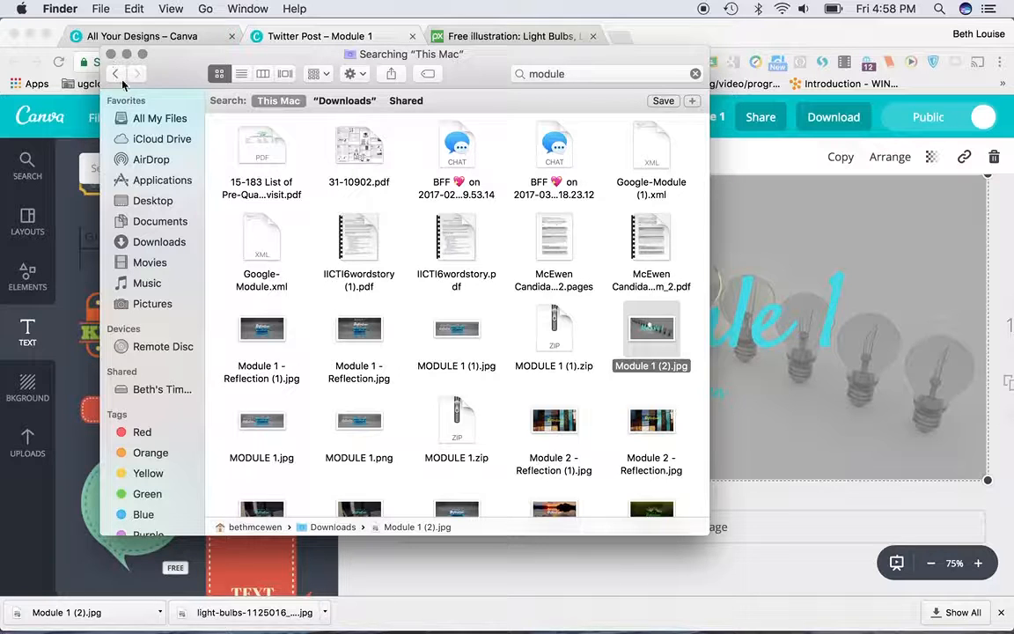
{"action": "left_click", "coordinate": [107, 54]}
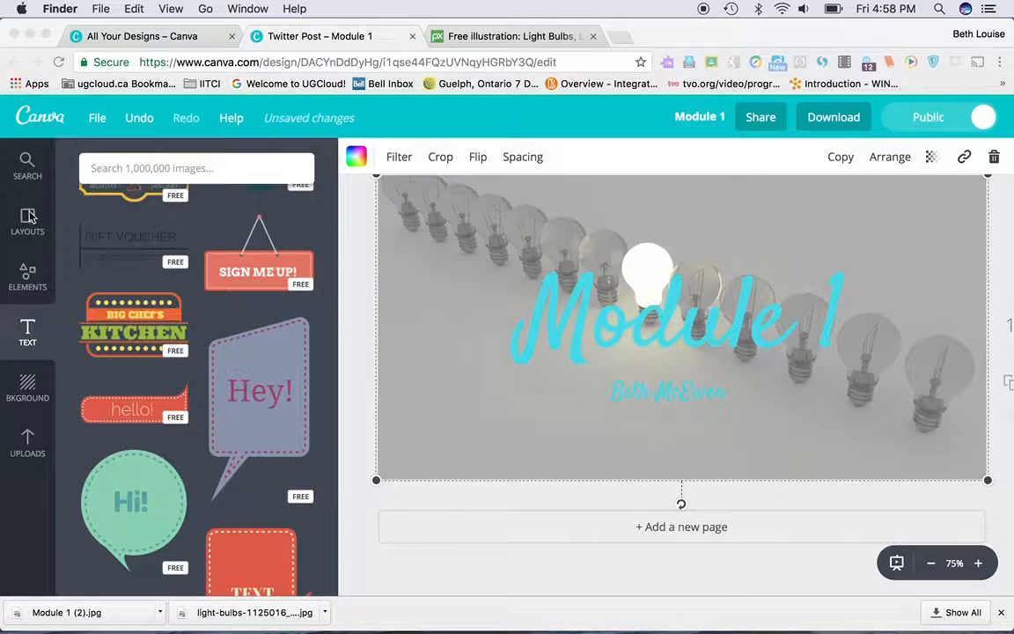
Step: Leave the Module 1 design for the Canva home page and browse the list of all designs
{"action": "left_click", "coordinate": [35, 124]}
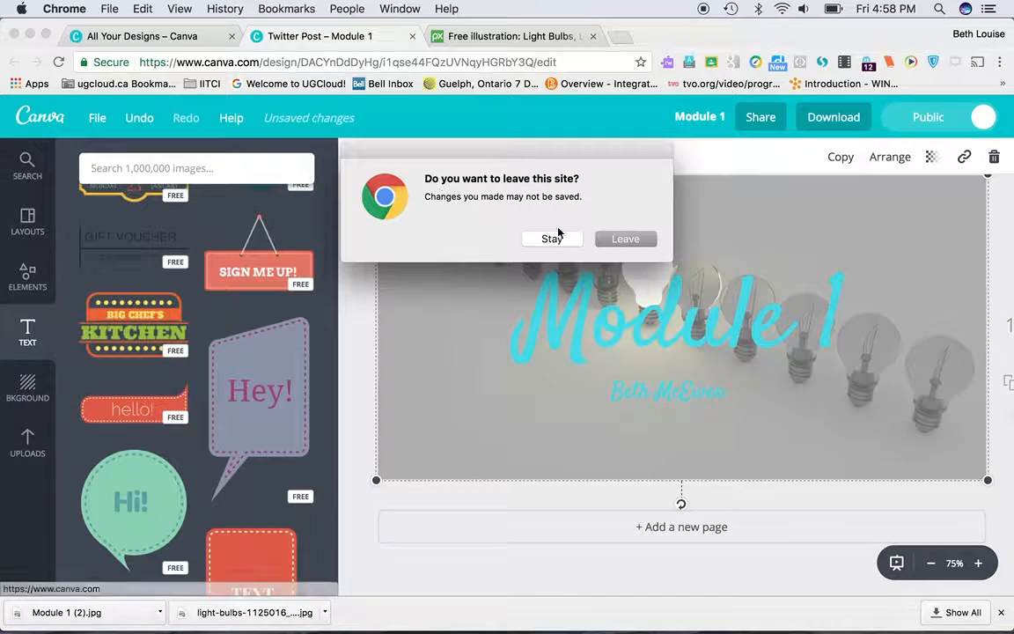
{"action": "left_click", "coordinate": [624, 239]}
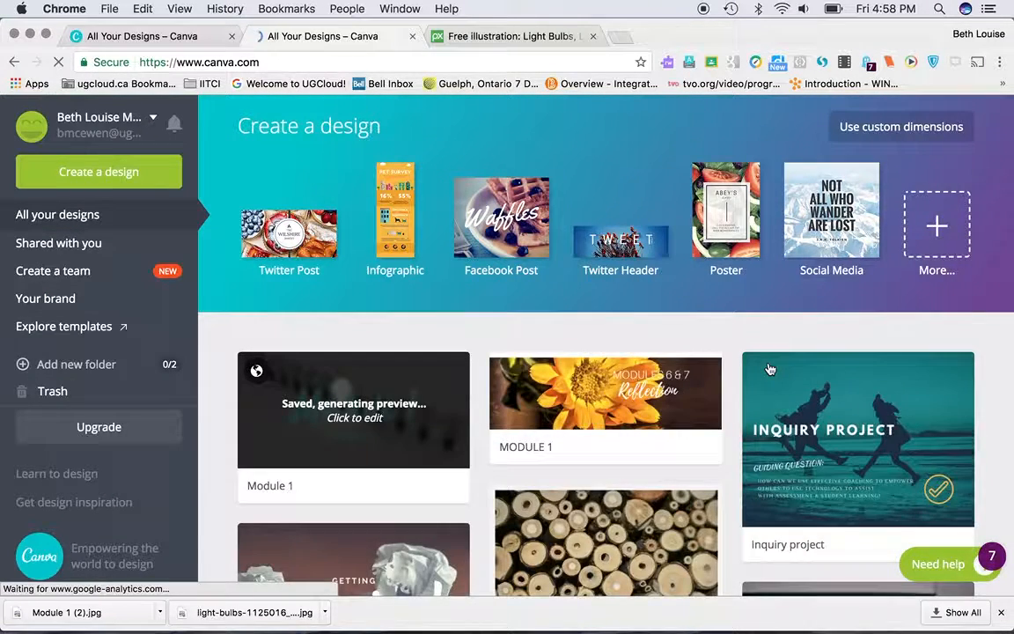
{"action": "scroll", "coordinate": [768, 364], "scroll_direction": "down", "scroll_amount": 5}
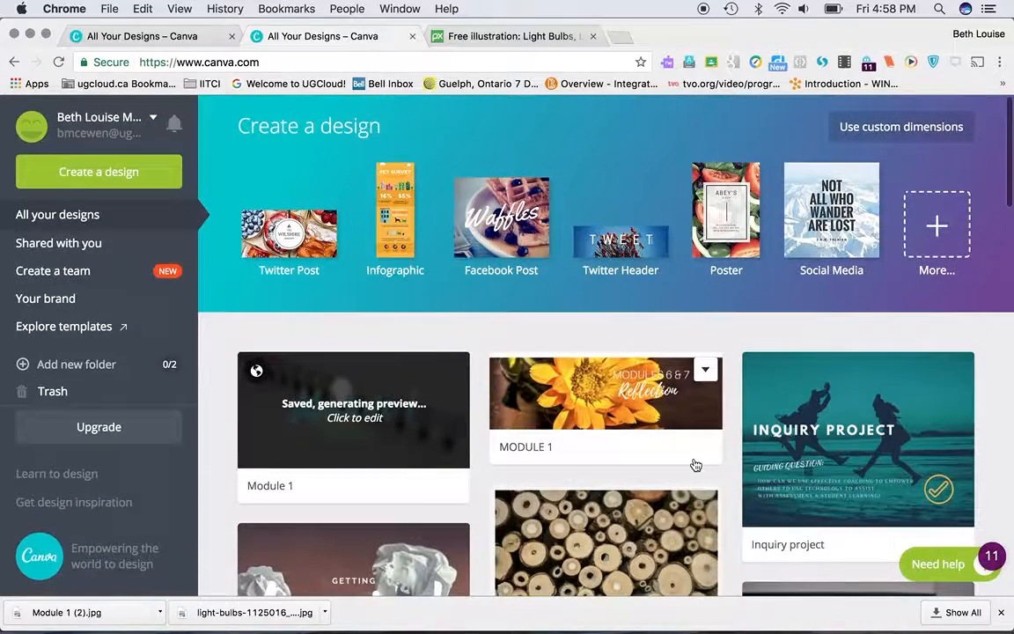